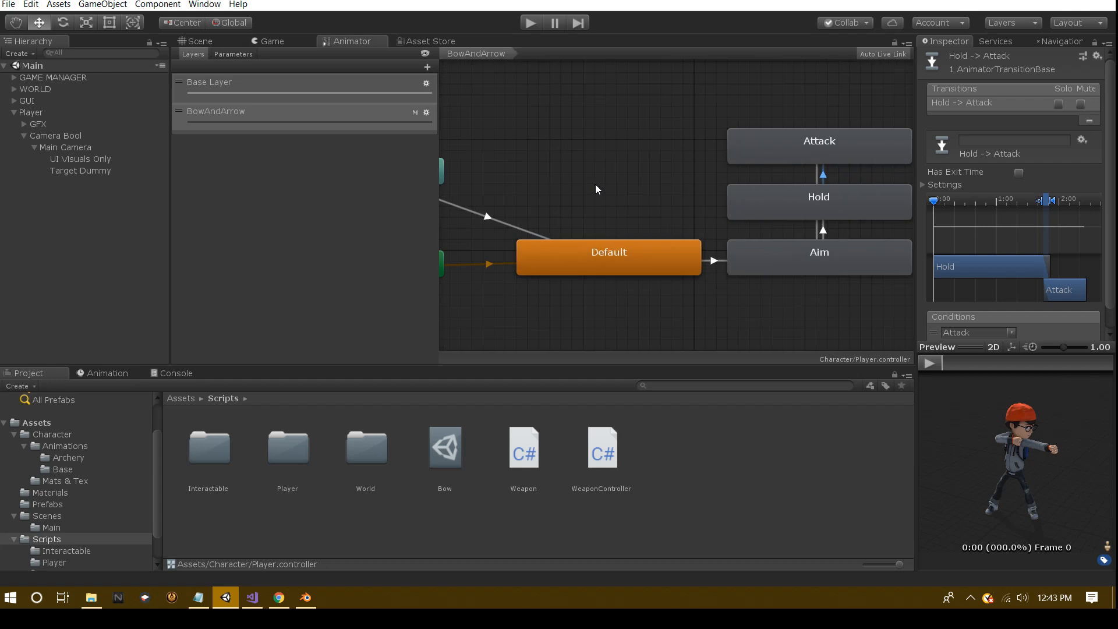
{"action": "scroll", "coordinate": [595, 184], "scroll_direction": "down", "scroll_amount": 3}
{"action": "scroll", "coordinate": [595, 184], "scroll_direction": "up", "scroll_amount": 2}
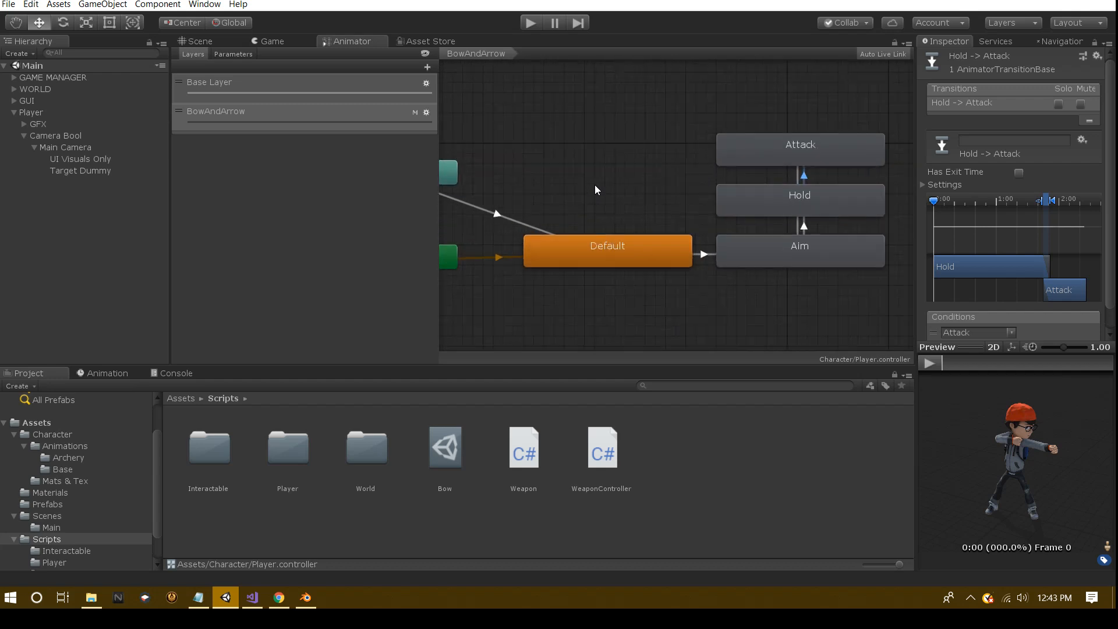
{"action": "scroll", "coordinate": [599, 185], "scroll_direction": "down", "scroll_amount": 3}
{"action": "scroll", "coordinate": [608, 187], "scroll_direction": "up", "scroll_amount": 3}
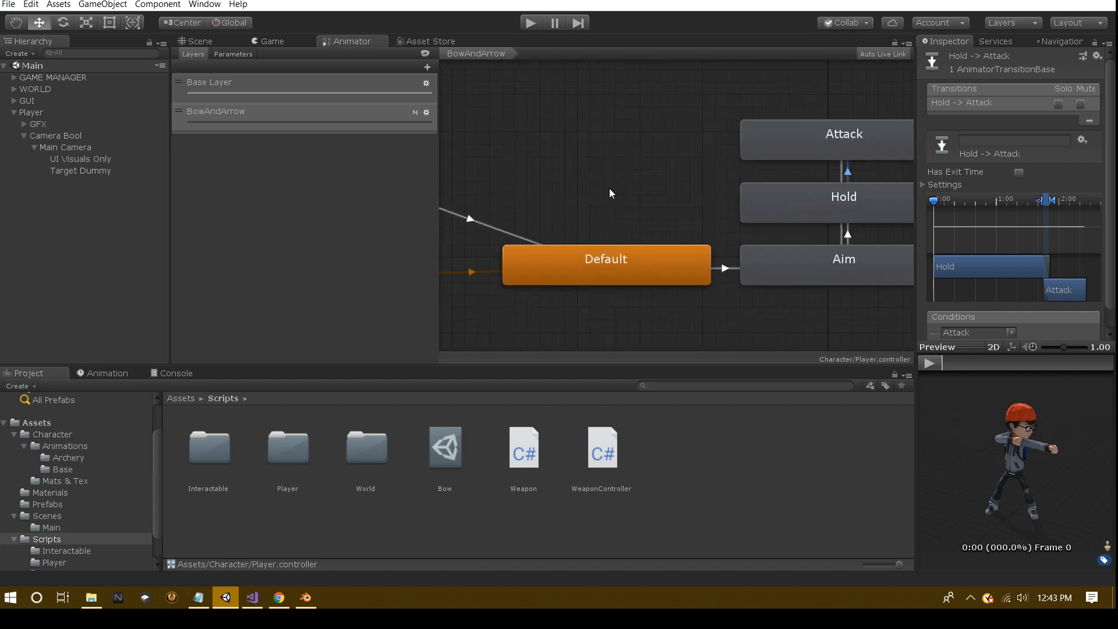
{"action": "scroll", "coordinate": [610, 187], "scroll_direction": "down", "scroll_amount": 3}
{"action": "scroll", "coordinate": [610, 187], "scroll_direction": "up", "scroll_amount": 1}
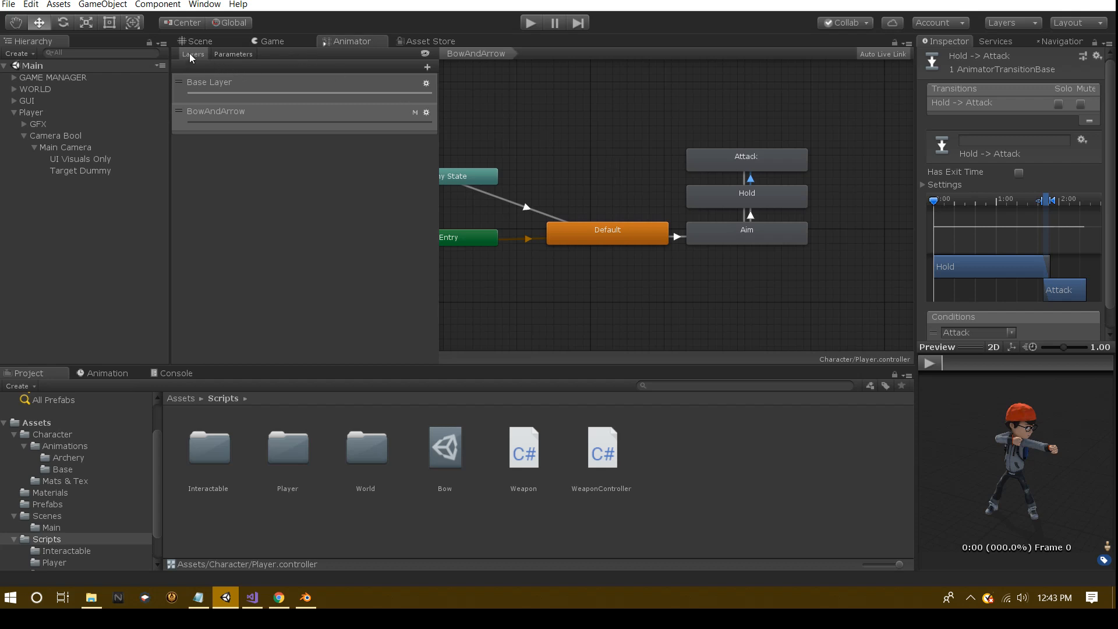
Examine the state graphs of the Base Layer and BowAndArrow layers in the player's animator controller
{"action": "left_click", "coordinate": [220, 115]}
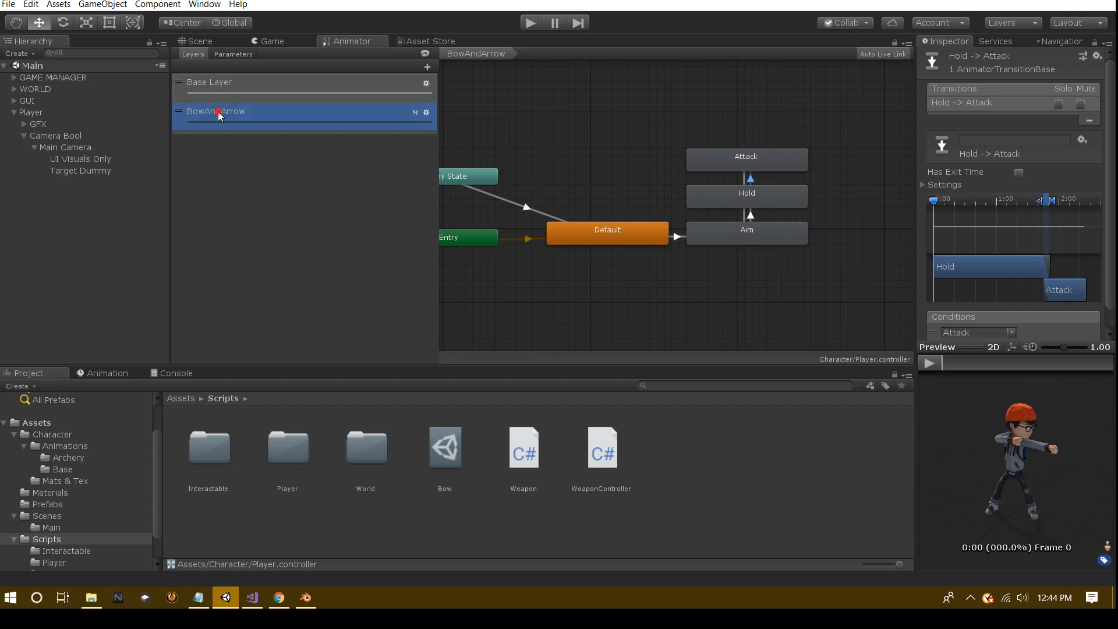
{"action": "left_click", "coordinate": [225, 92]}
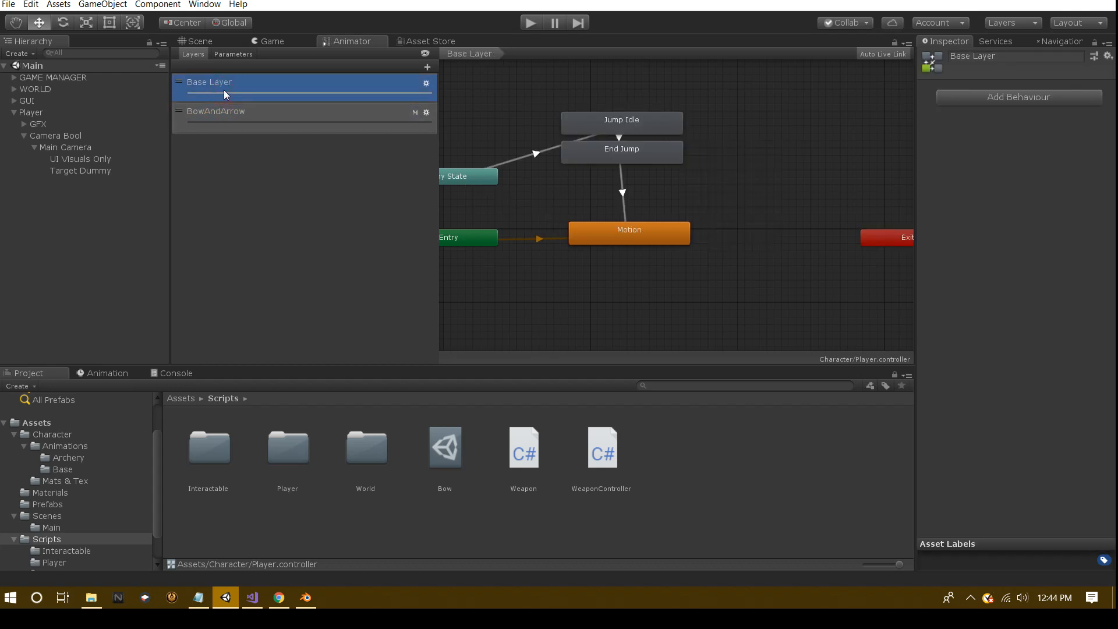
{"action": "left_click", "coordinate": [191, 55]}
{"action": "double_click", "coordinate": [258, 90]}
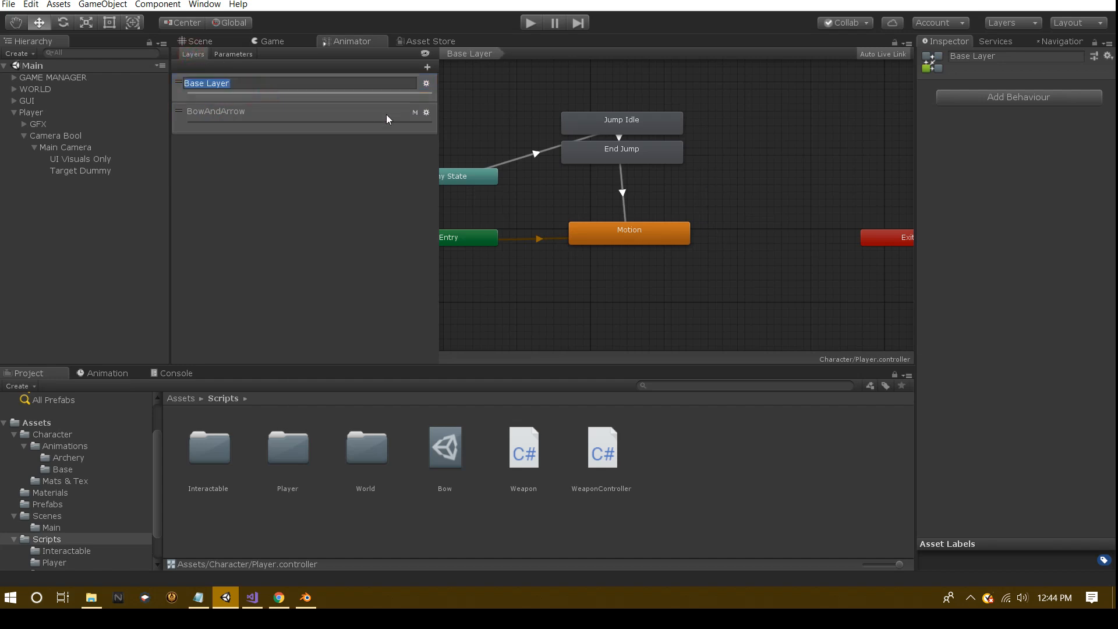
{"action": "left_click", "coordinate": [474, 124]}
{"action": "scroll", "coordinate": [575, 221], "scroll_direction": "down", "scroll_amount": 5}
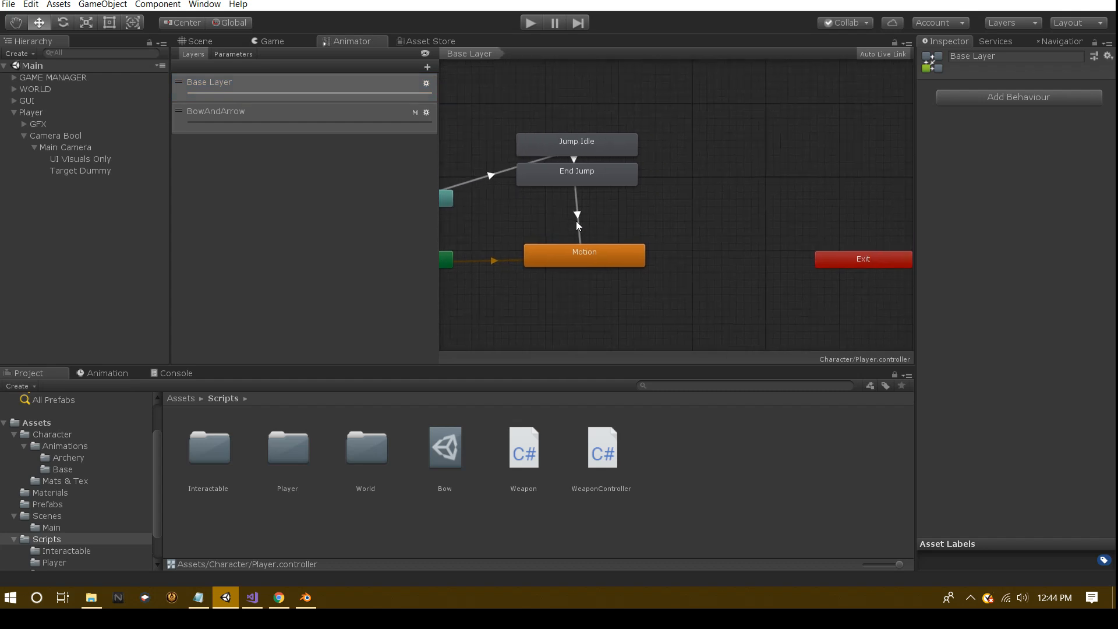
{"action": "scroll", "coordinate": [574, 224], "scroll_direction": "up", "scroll_amount": 7}
{"action": "scroll", "coordinate": [601, 193], "scroll_direction": "down", "scroll_amount": 1}
{"action": "middle_click_drag", "start_coordinate": [601, 194], "coordinate": [630, 184]}
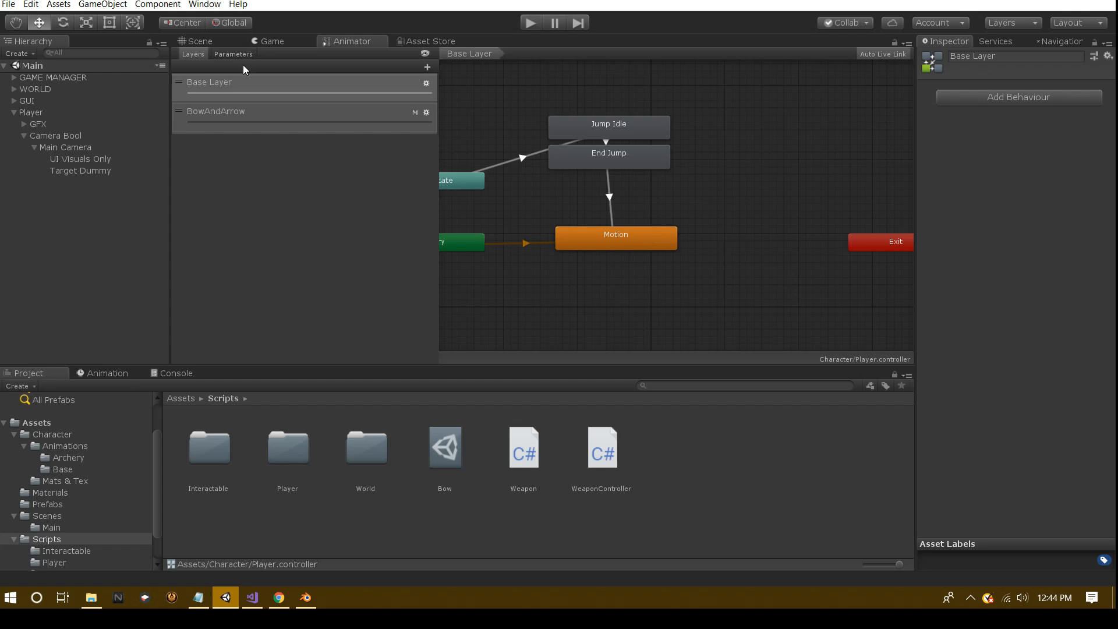
{"action": "left_click", "coordinate": [232, 115]}
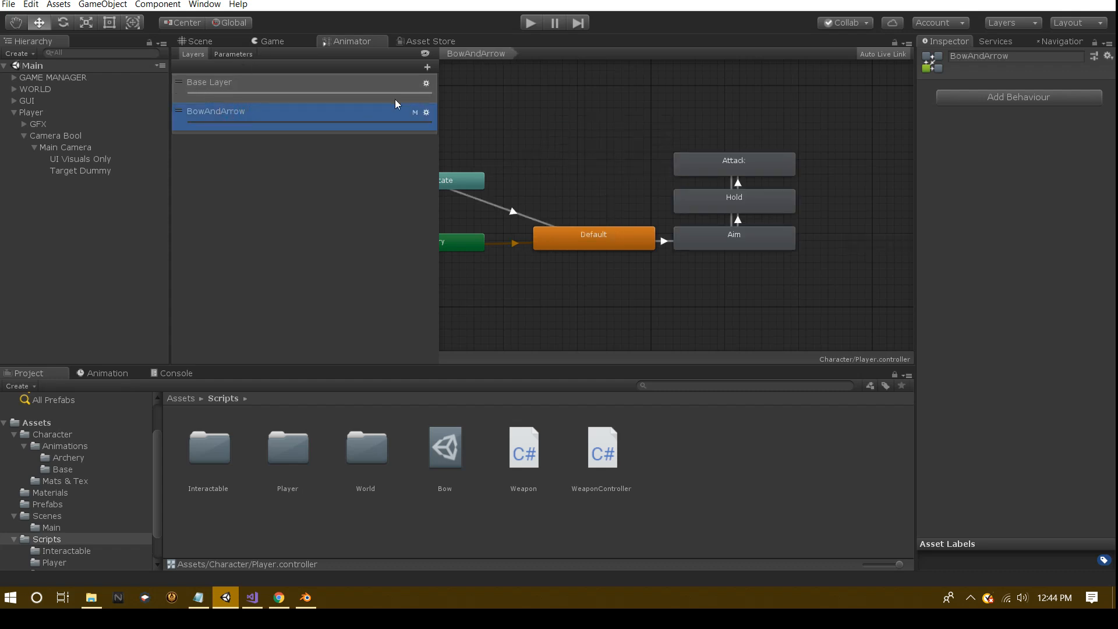
Add a new layer to the animator controller and rename it New NName
{"action": "left_click", "coordinate": [237, 55]}
{"action": "left_click", "coordinate": [194, 54]}
{"action": "left_click", "coordinate": [428, 67]}
{"action": "left_click", "coordinate": [340, 276]}
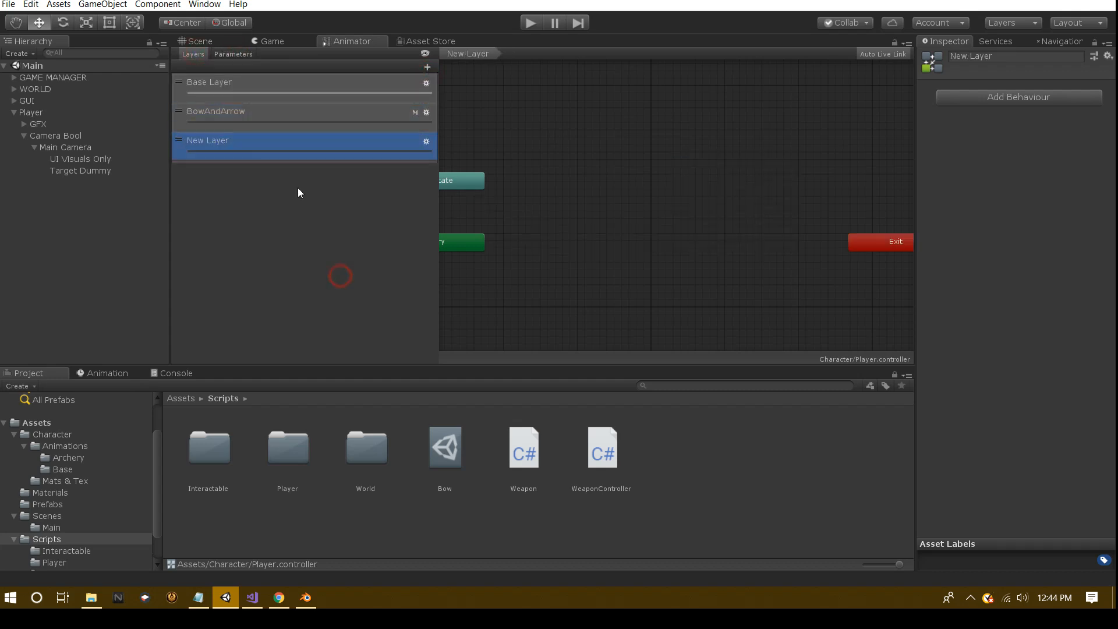
{"action": "double_click", "coordinate": [238, 140]}
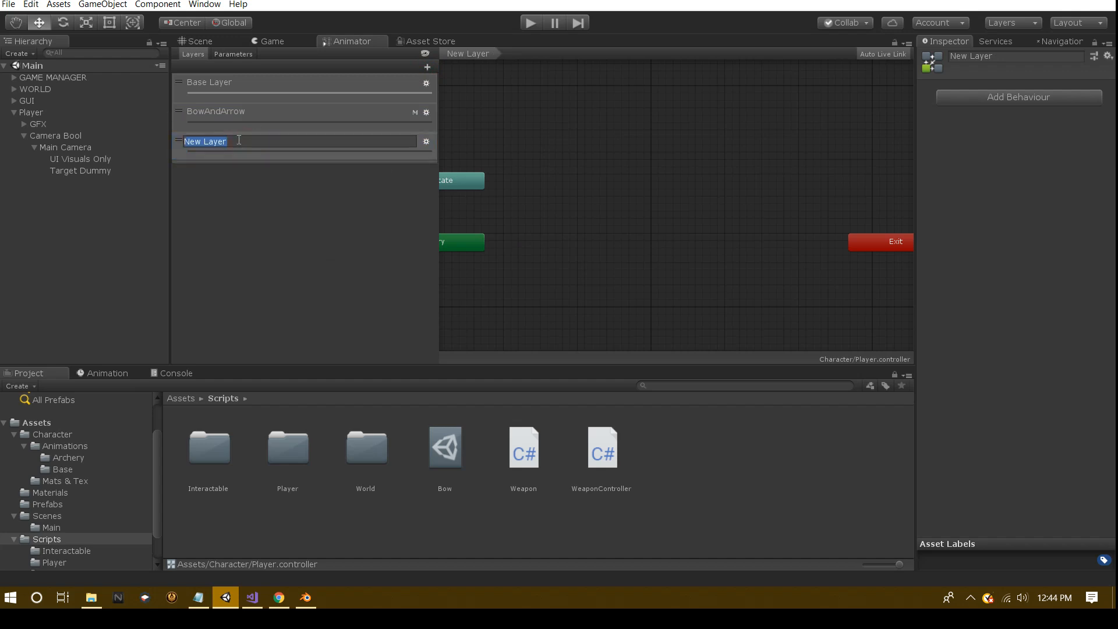
{"action": "type", "text": "New NName"}
{"action": "key", "text": "Return"}
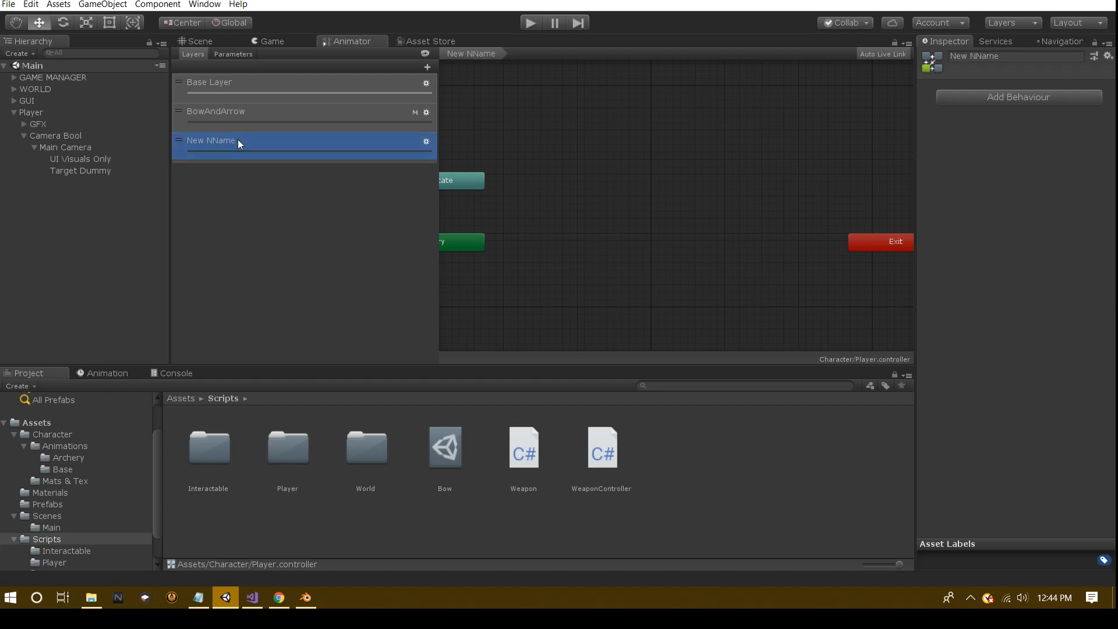
Set the weight of the New NName layer to 1 in its layer settings
{"action": "left_click", "coordinate": [425, 142]}
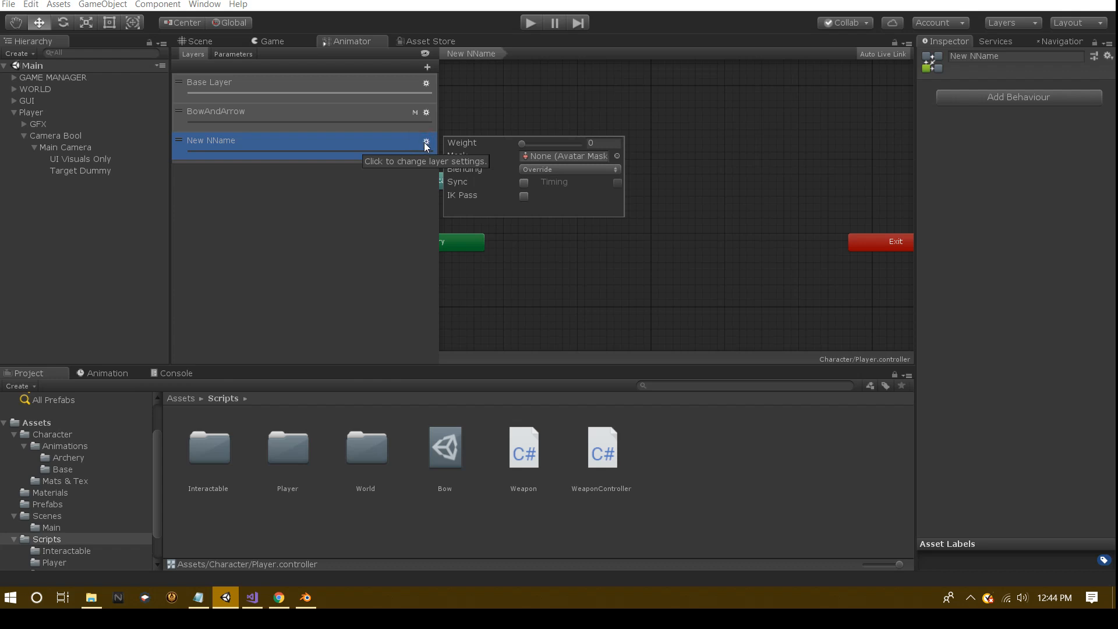
{"action": "left_click", "coordinate": [1111, 59]}
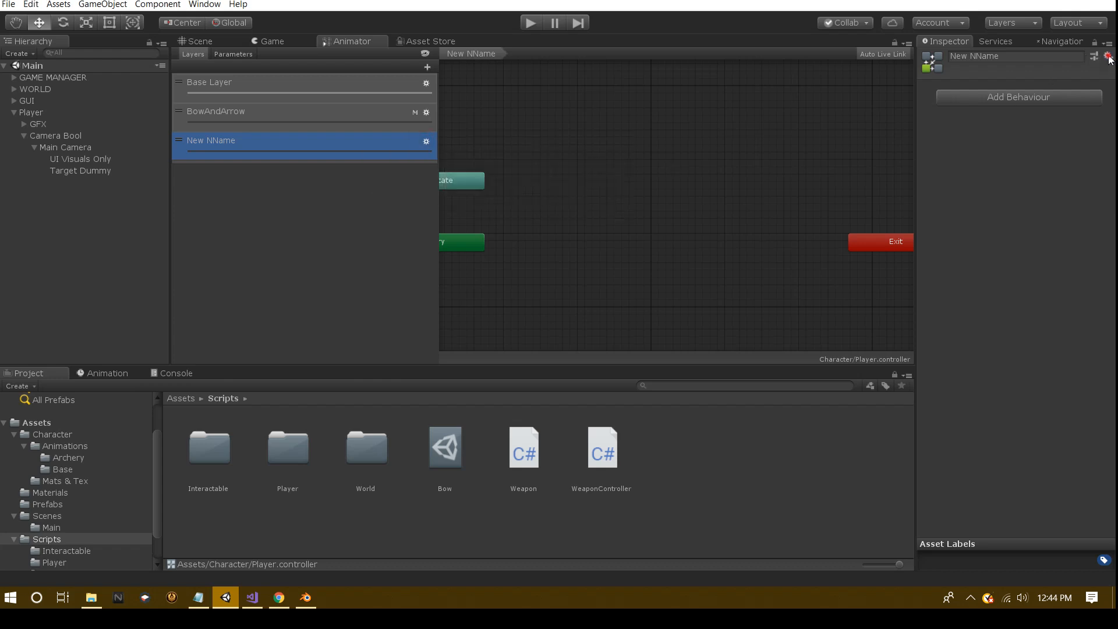
{"action": "left_click", "coordinate": [1110, 59]}
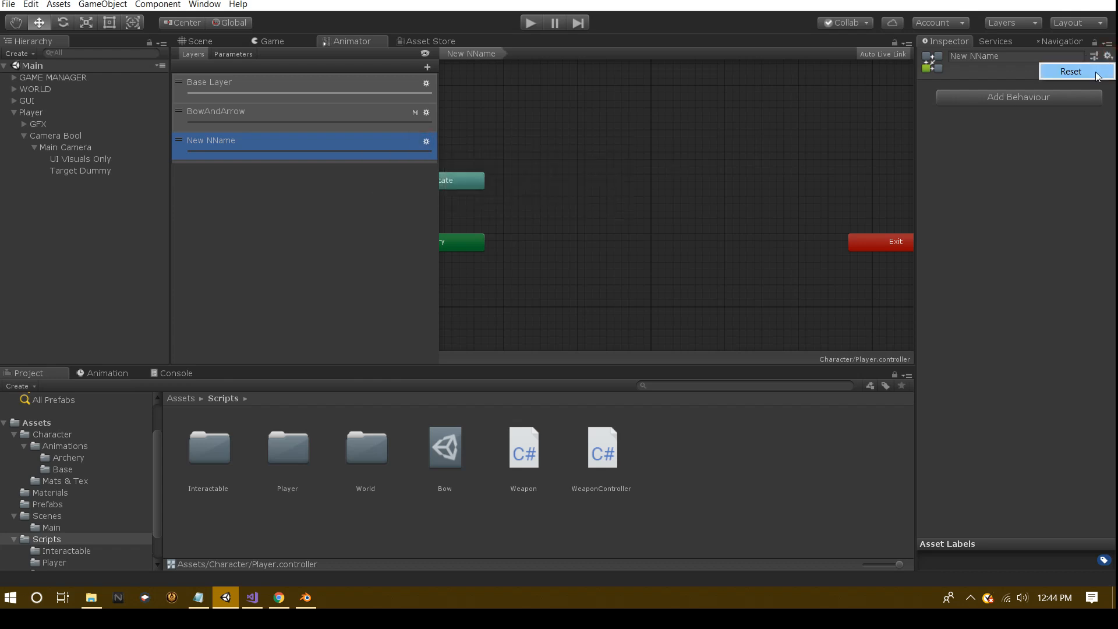
{"action": "left_click", "coordinate": [401, 149]}
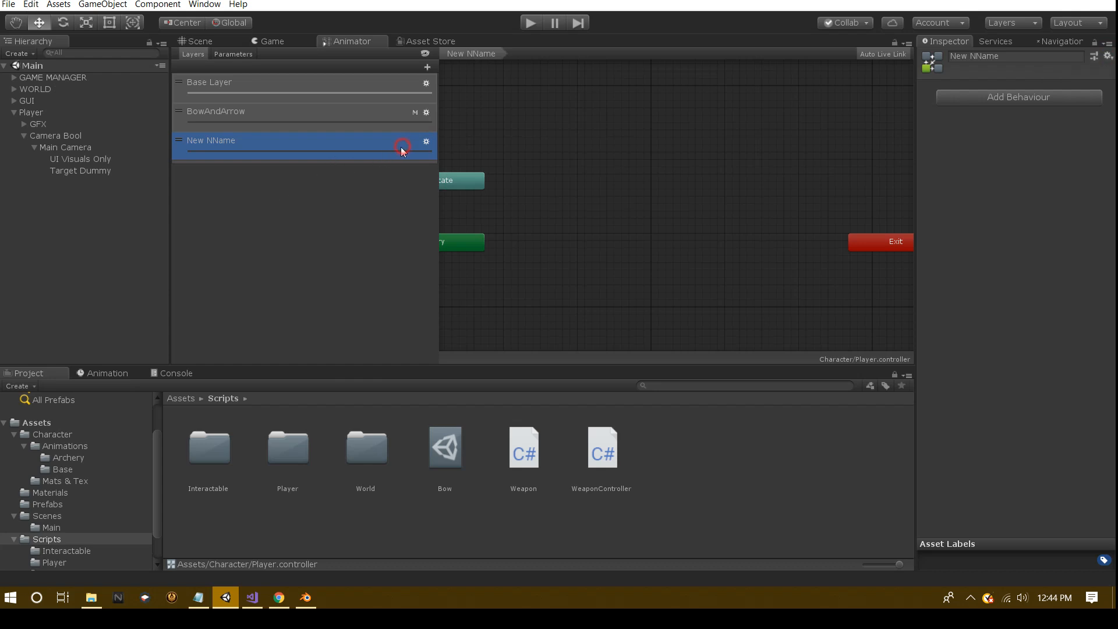
{"action": "left_click", "coordinate": [339, 169]}
{"action": "left_click", "coordinate": [426, 141]}
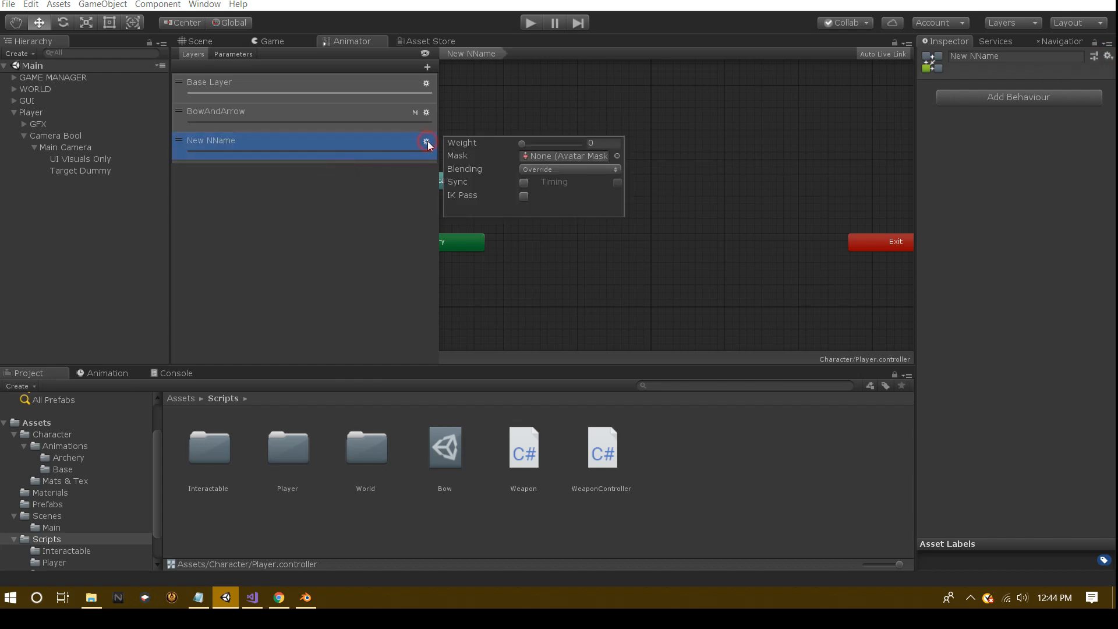
{"action": "left_click_drag", "start_coordinate": [522, 143], "coordinate": [457, 145]}
{"action": "left_click_drag", "start_coordinate": [522, 144], "coordinate": [593, 157]}
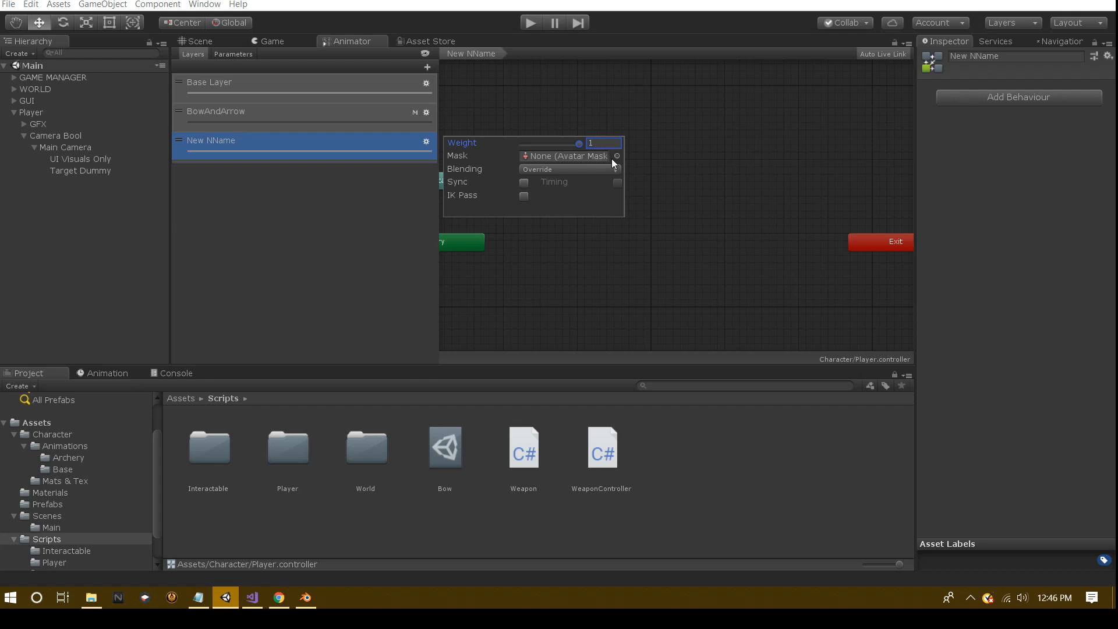
Assign the WeaponEquiped avatar mask to the New NName layer
{"action": "left_click", "coordinate": [617, 156]}
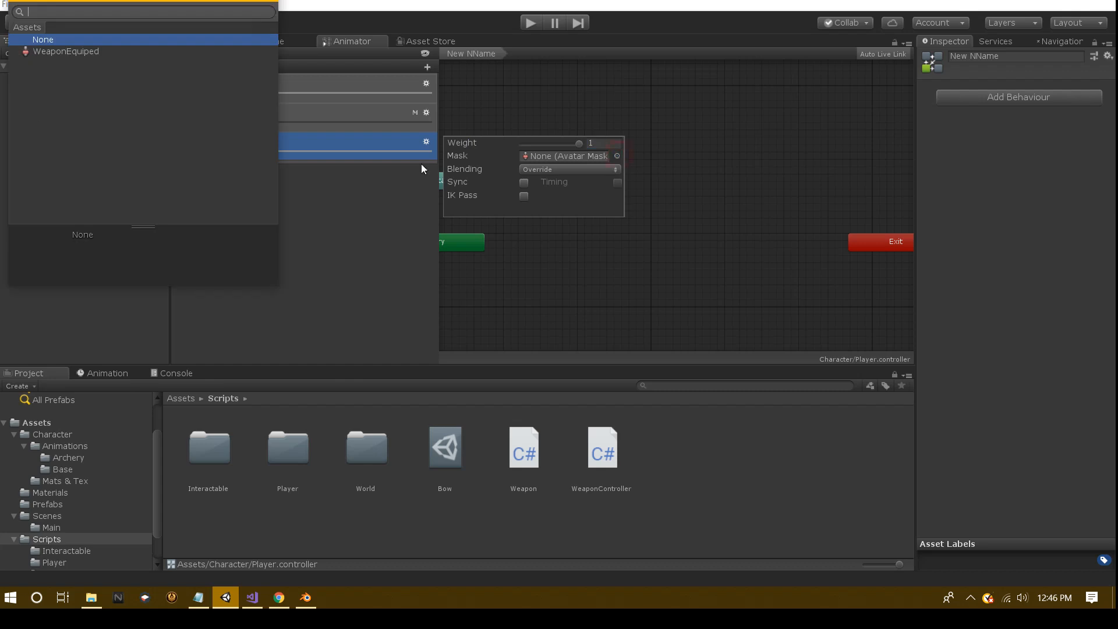
{"action": "left_click", "coordinate": [50, 53]}
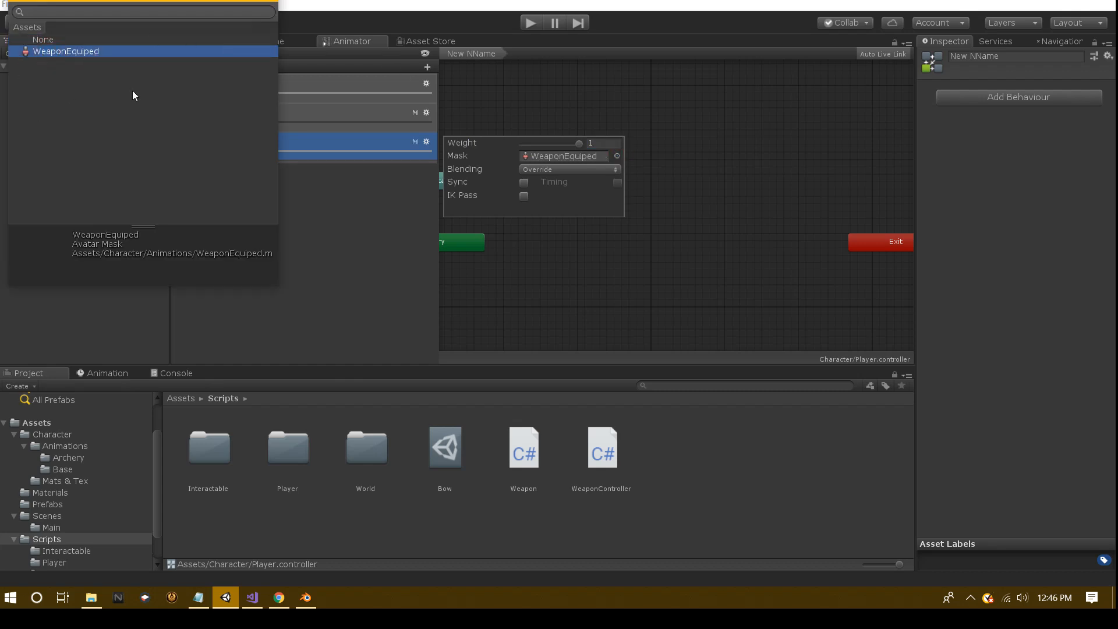
{"action": "left_click", "coordinate": [733, 471]}
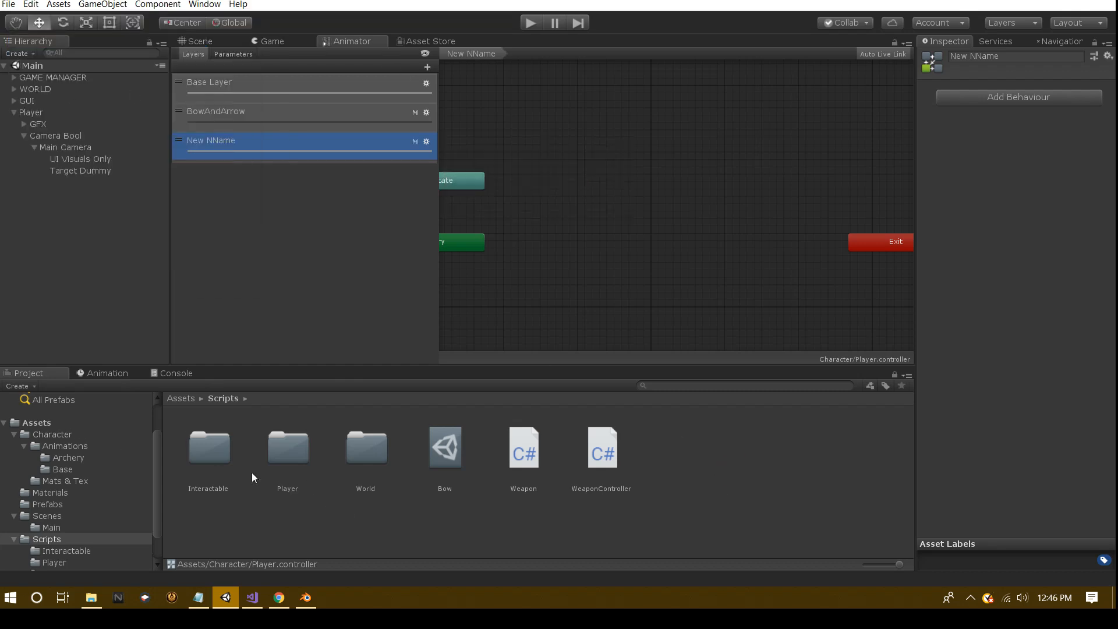
Show the contents of the Character/Animations folder and view the asset types that can be created there, including Avatar Mask
{"action": "left_click", "coordinate": [69, 458]}
{"action": "left_click", "coordinate": [72, 446]}
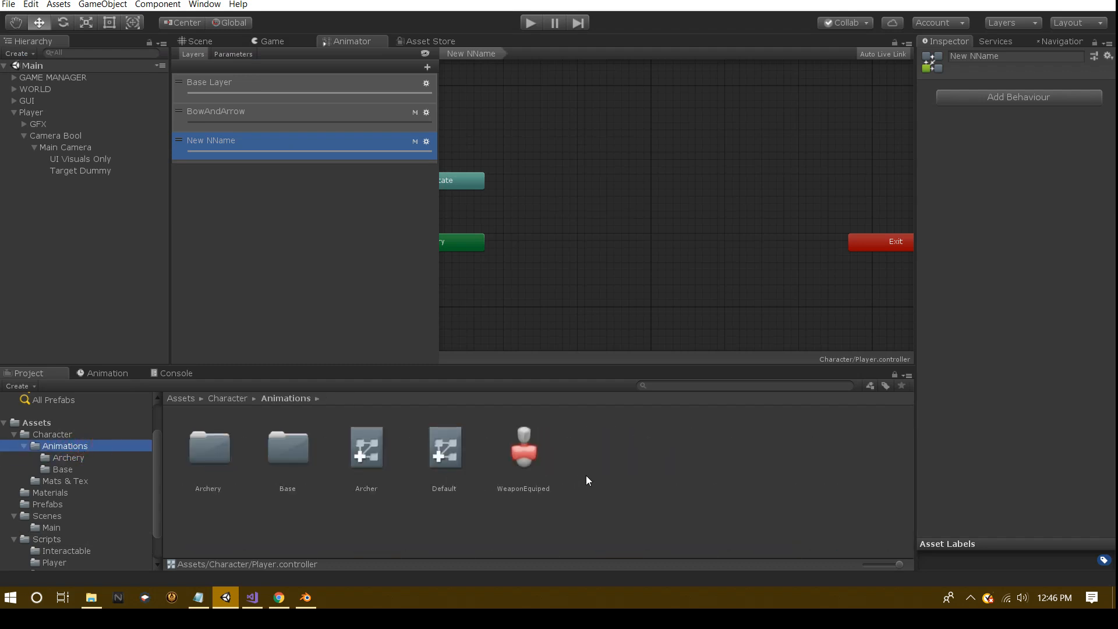
{"action": "left_click", "coordinate": [517, 450]}
{"action": "right_click", "coordinate": [614, 472]}
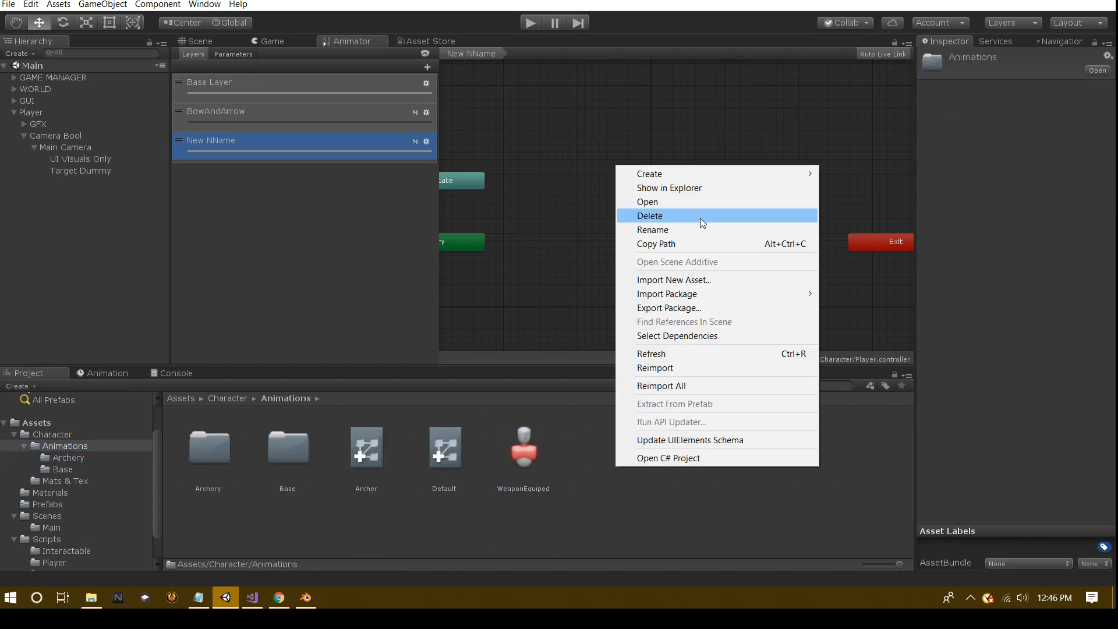
{"action": "left_click", "coordinate": [750, 176]}
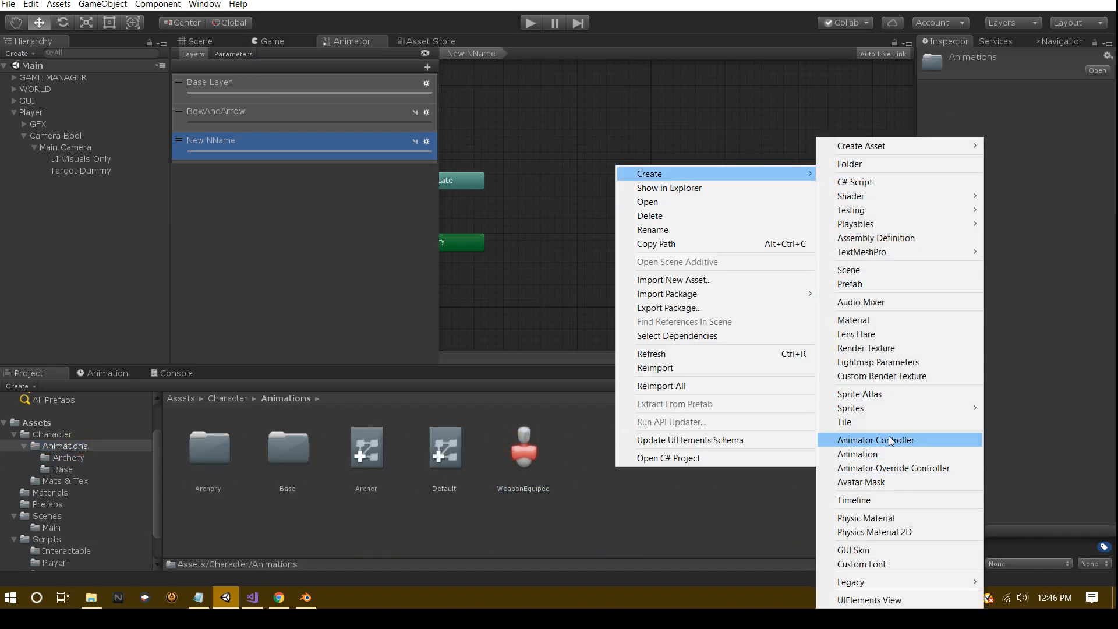
{"action": "left_click", "coordinate": [677, 491]}
Inspect the Transform bone list of the WeaponEquiped mask and the bone hierarchy under the player's GFX object
{"action": "left_click", "coordinate": [523, 446]}
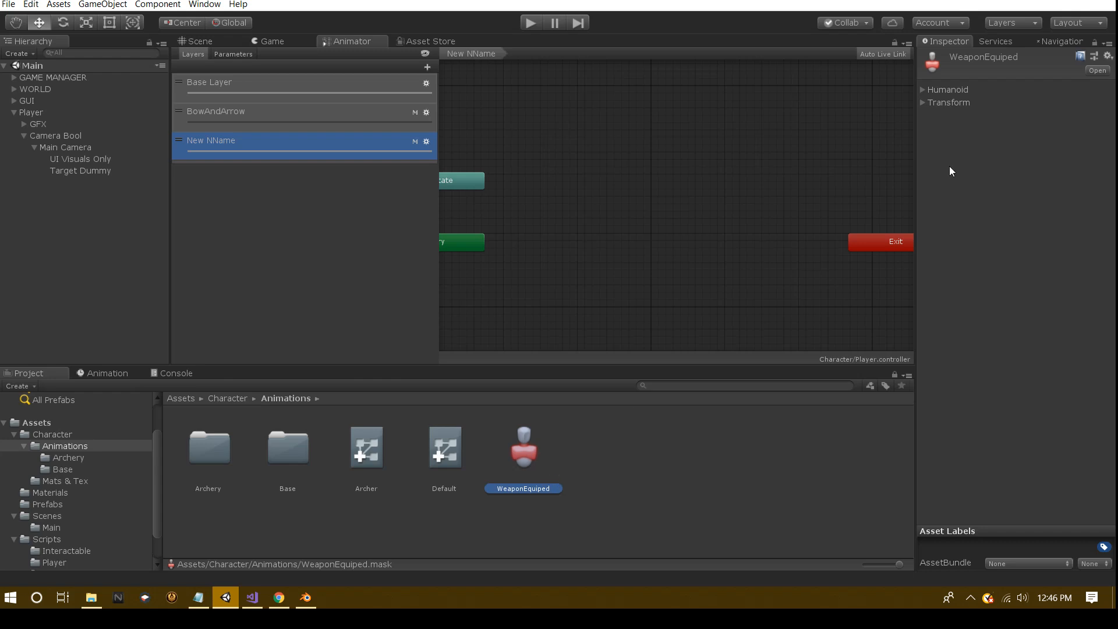
{"action": "left_click", "coordinate": [924, 102]}
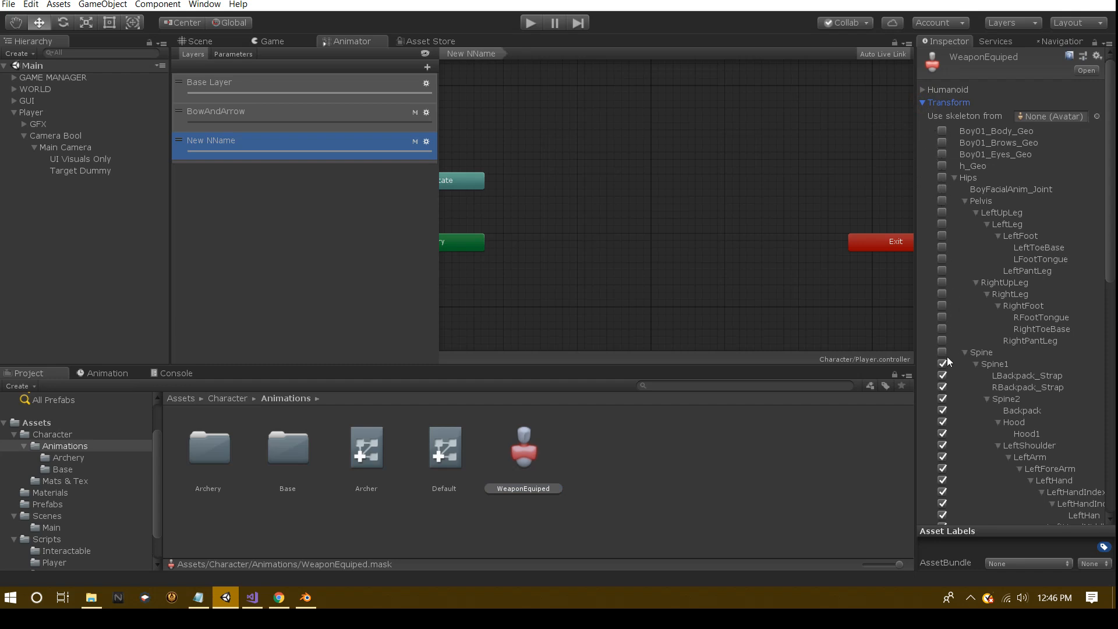
{"action": "scroll", "coordinate": [947, 356], "scroll_direction": "down", "scroll_amount": 5}
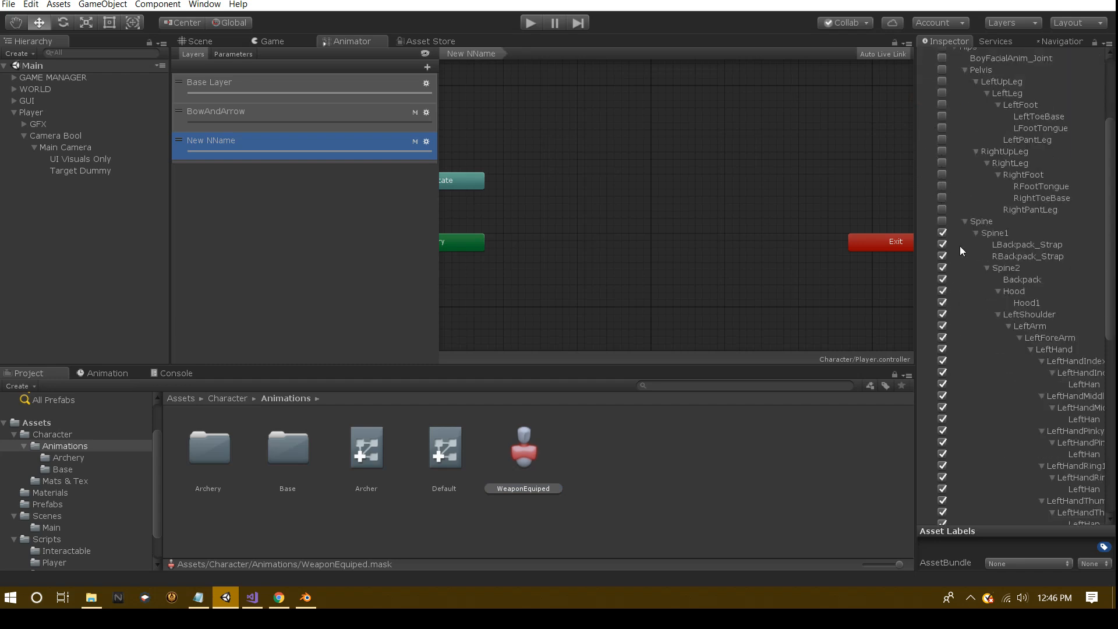
{"action": "scroll", "coordinate": [990, 318], "scroll_direction": "down", "scroll_amount": 15}
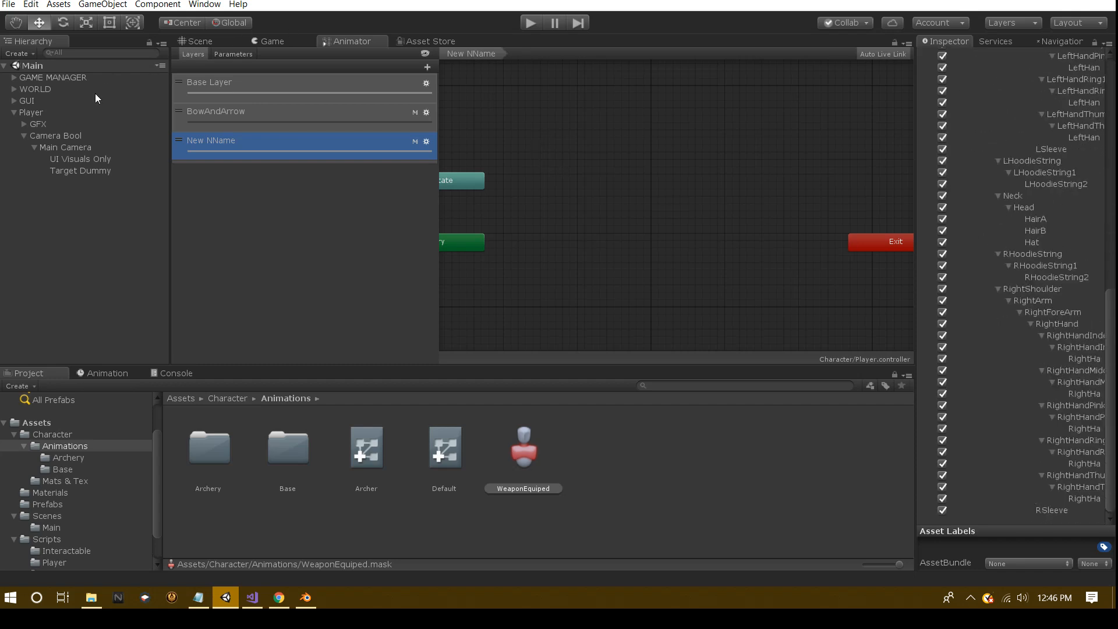
{"action": "left_click", "coordinate": [24, 124]}
{"action": "scroll", "coordinate": [78, 181], "scroll_direction": "down", "scroll_amount": 1}
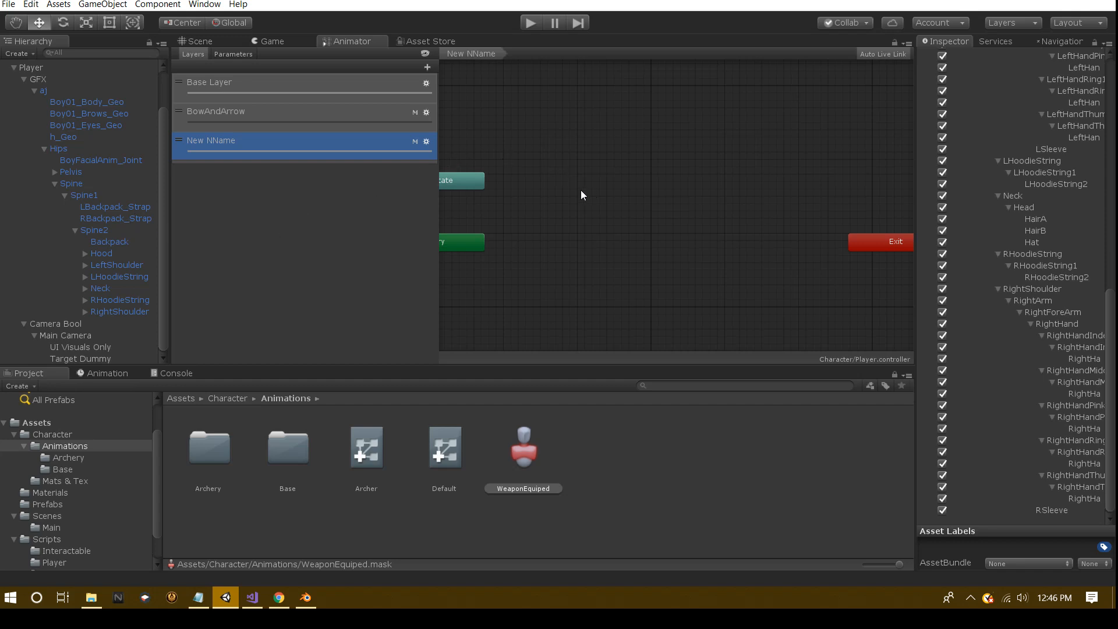
Compare the state graphs of the Base Layer, BowAndArrow and New NName layers
{"action": "left_click", "coordinate": [252, 89]}
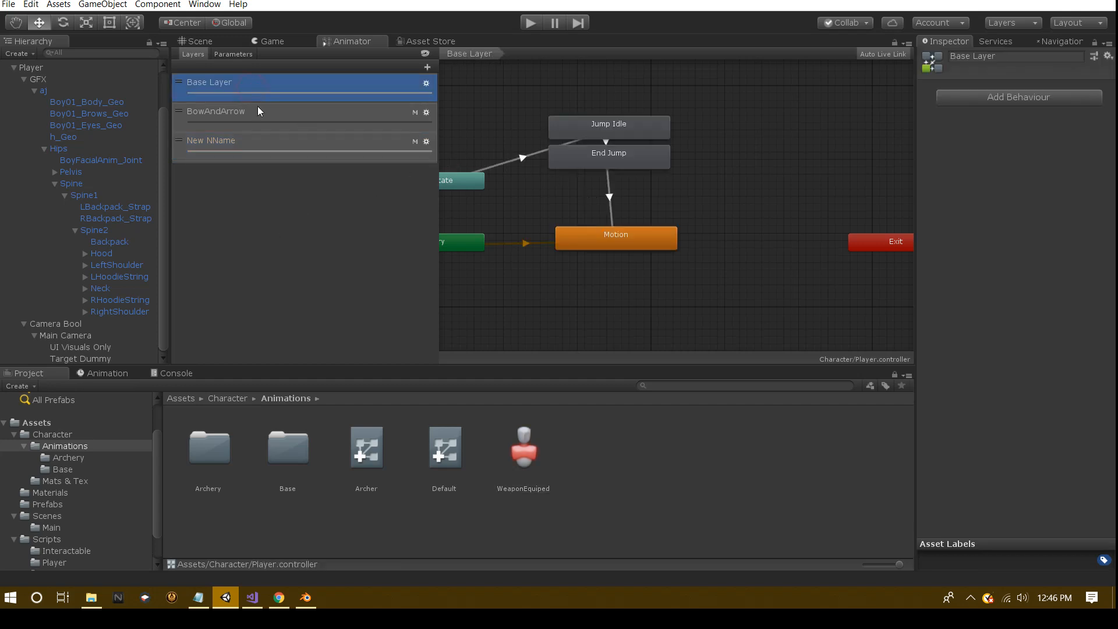
{"action": "left_click", "coordinate": [260, 123]}
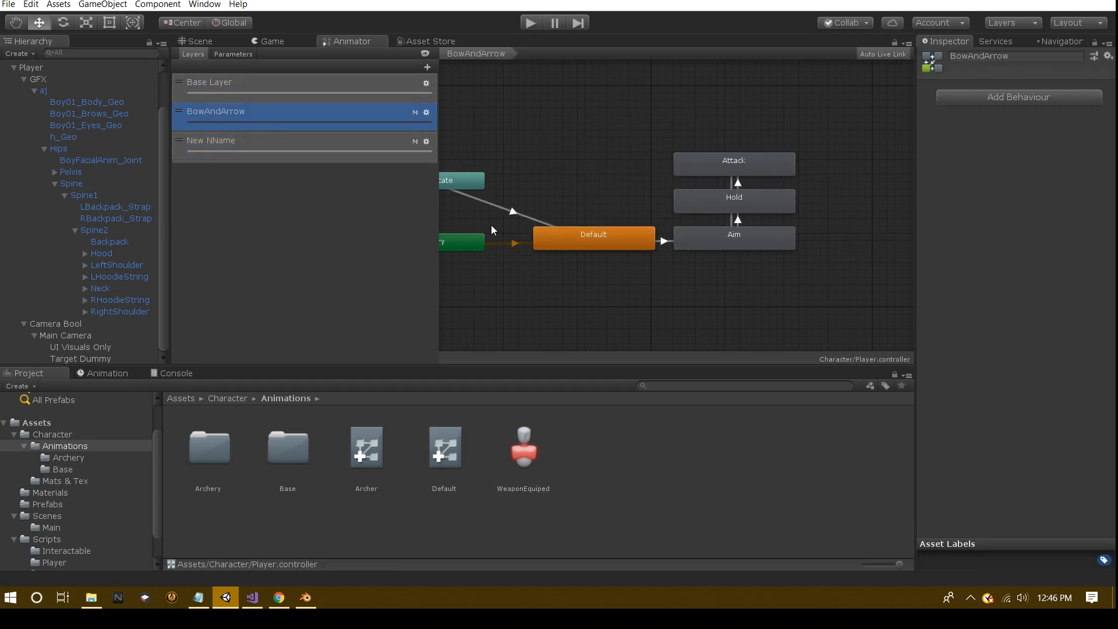
{"action": "left_click", "coordinate": [320, 147]}
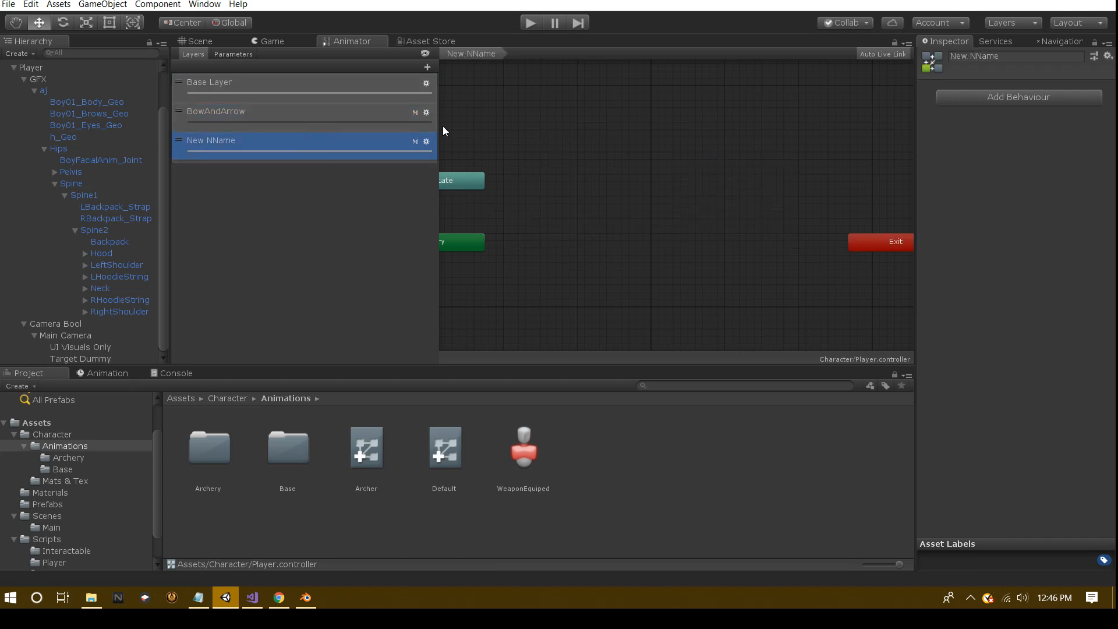
Choose Override as the blending mode in the New NName layer's settings
{"action": "left_click", "coordinate": [427, 142]}
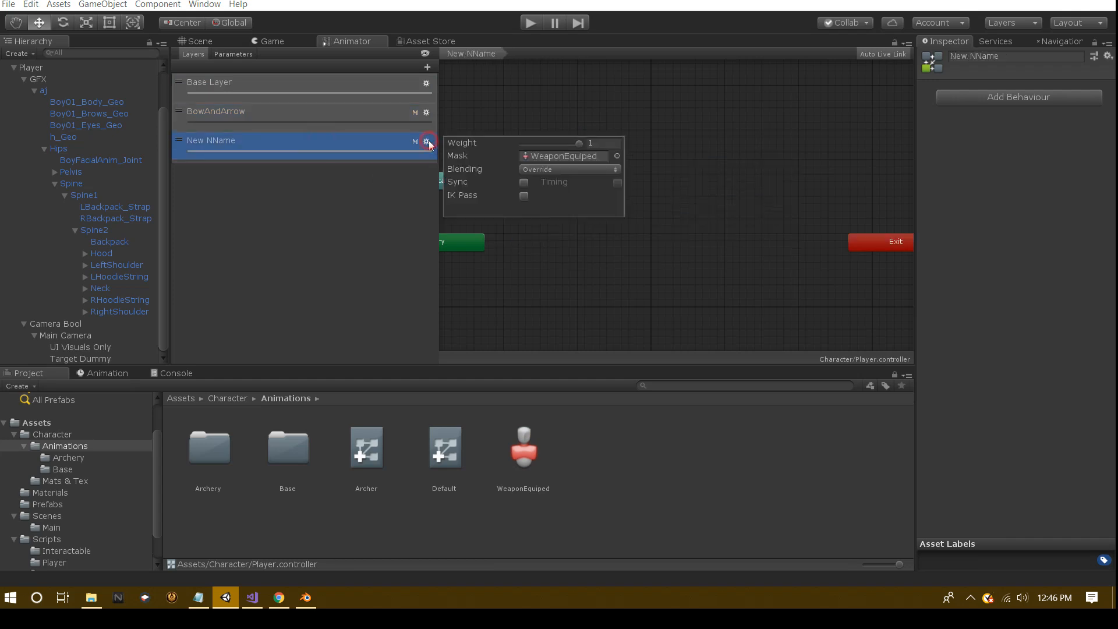
{"action": "left_click", "coordinate": [588, 170]}
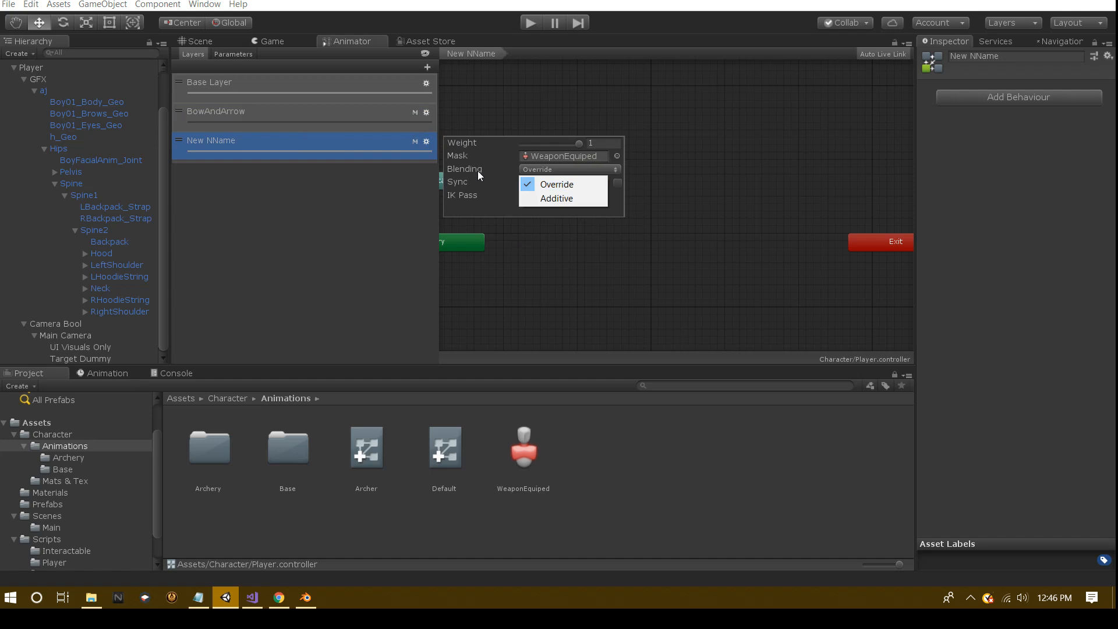
{"action": "left_click", "coordinate": [568, 184]}
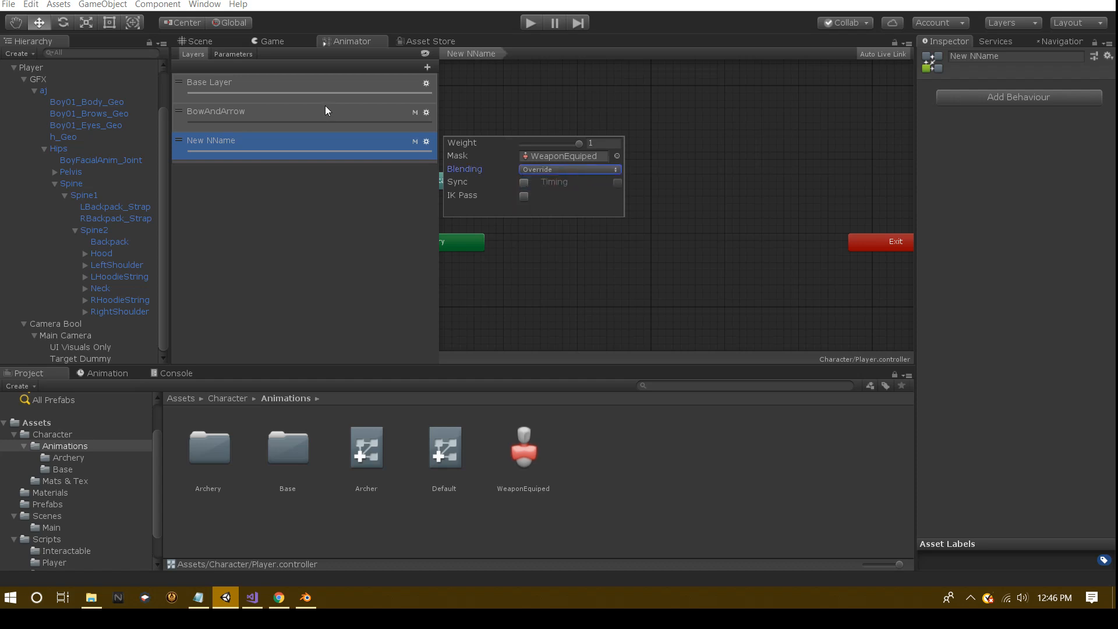
Try the BowAndArrow layer with Additive blending and test the character's aiming in Play mode
{"action": "left_click", "coordinate": [426, 113]}
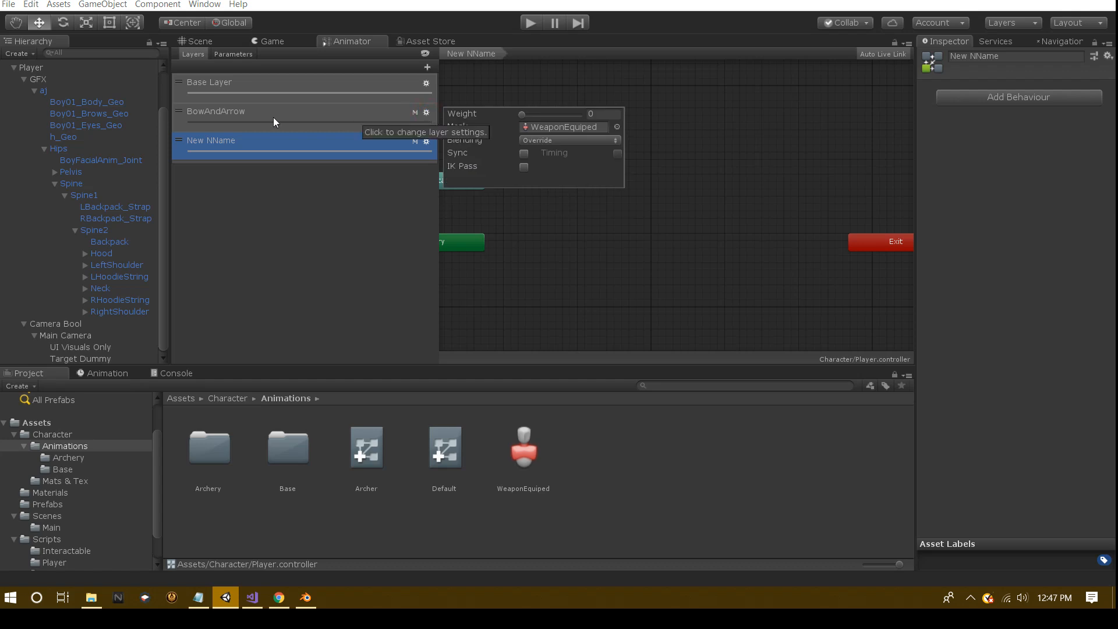
{"action": "left_click", "coordinate": [568, 140]}
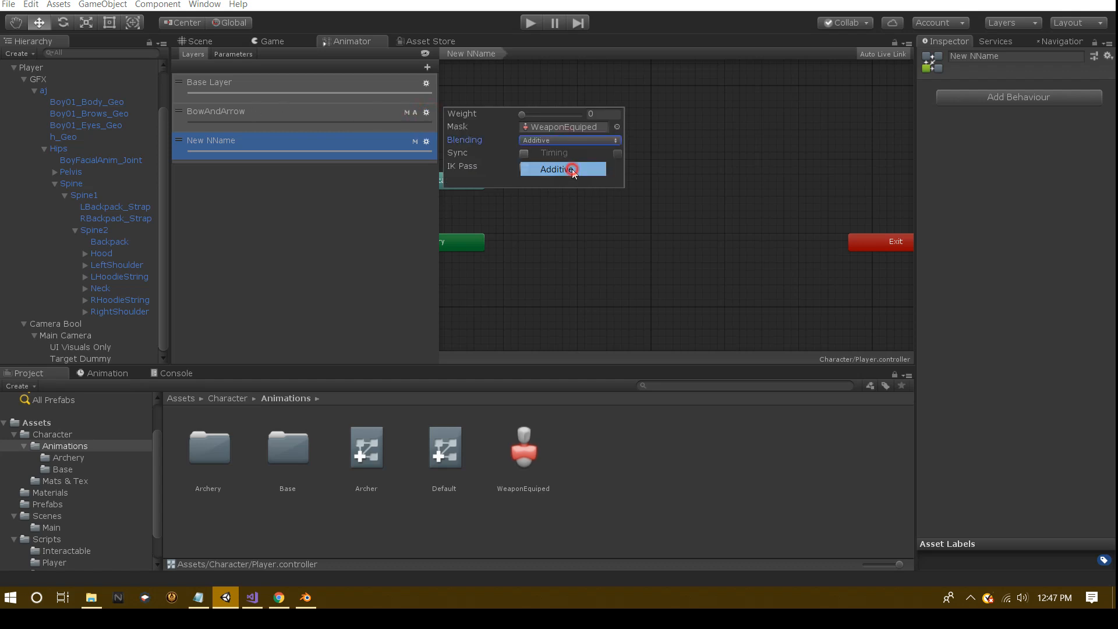
{"action": "left_click", "coordinate": [572, 169]}
{"action": "left_click", "coordinate": [526, 24]}
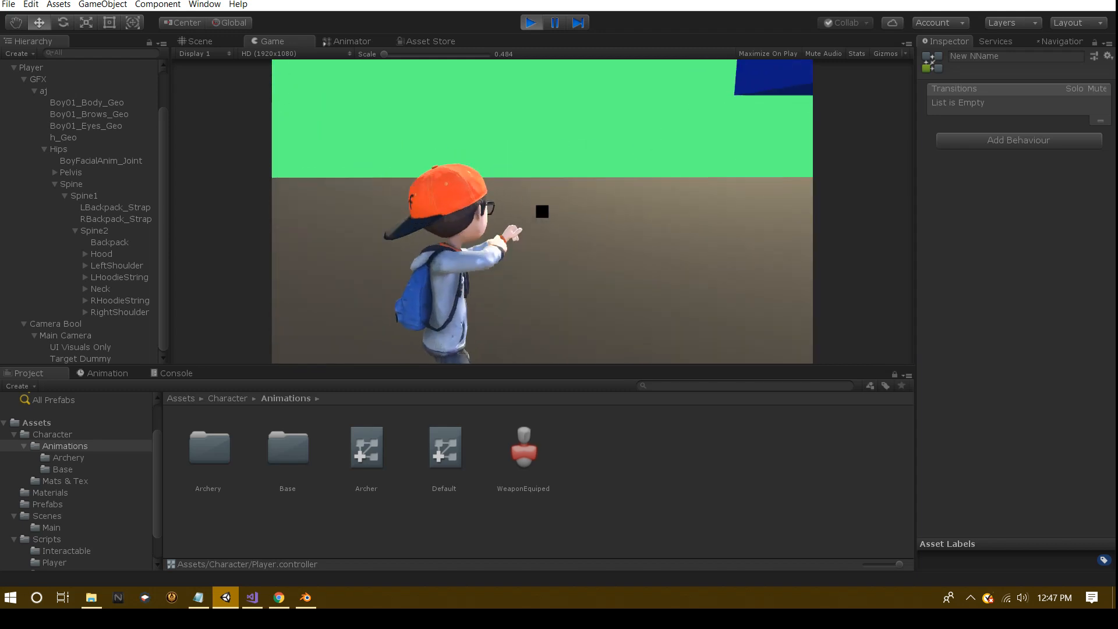
{"action": "left_click", "coordinate": [529, 24]}
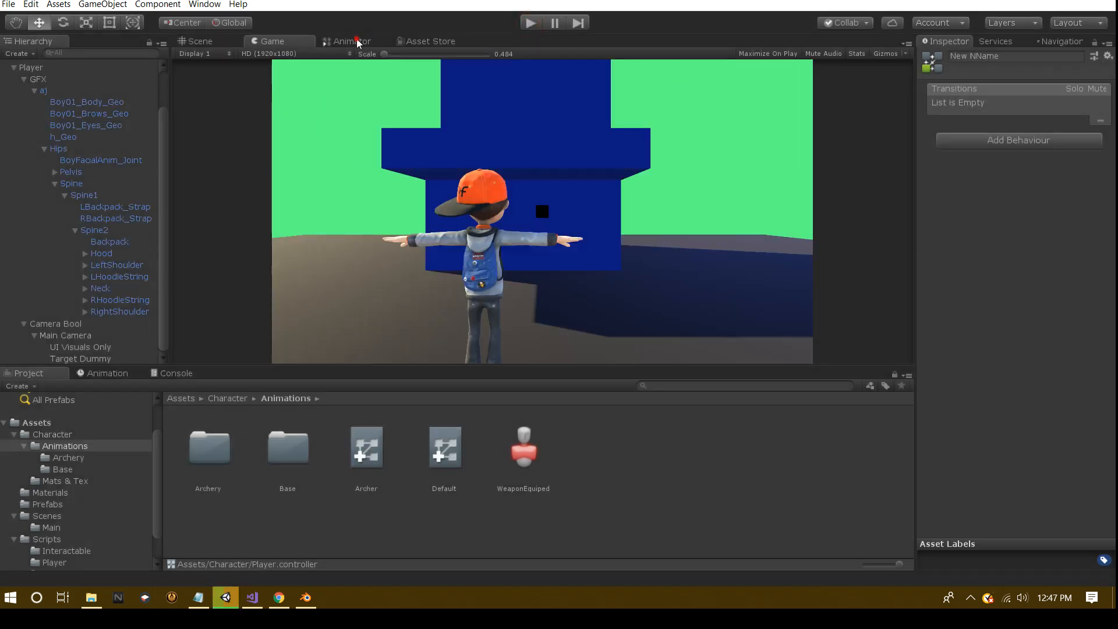
Set the BowAndArrow layer's blending mode back to Override
{"action": "left_click", "coordinate": [352, 41]}
{"action": "left_click", "coordinate": [426, 112]}
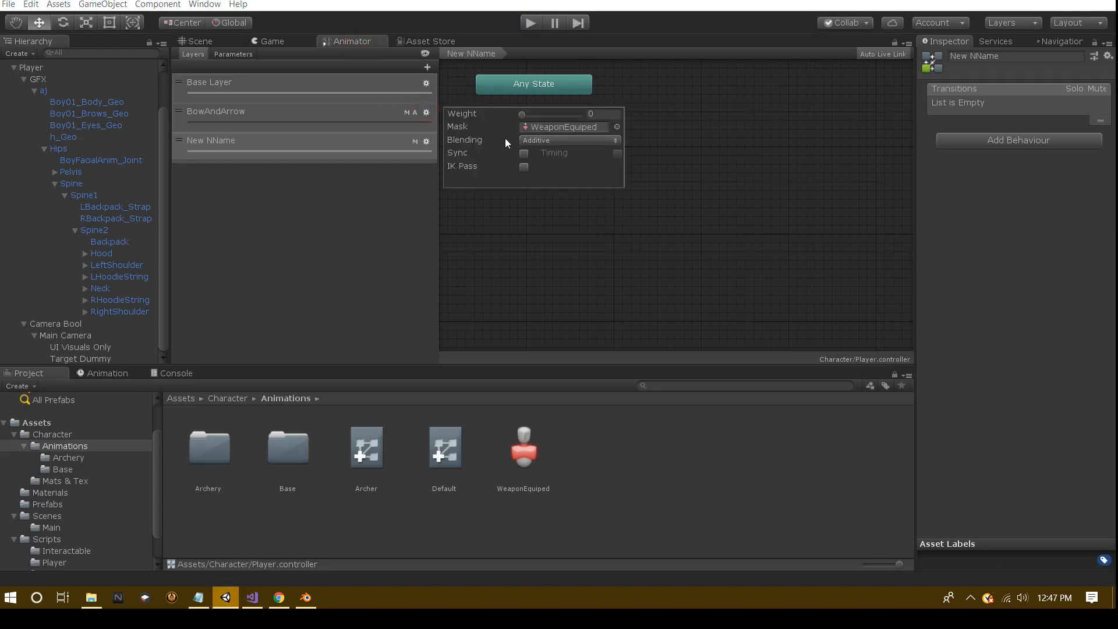
{"action": "left_click", "coordinate": [541, 141]}
{"action": "left_click", "coordinate": [548, 156]}
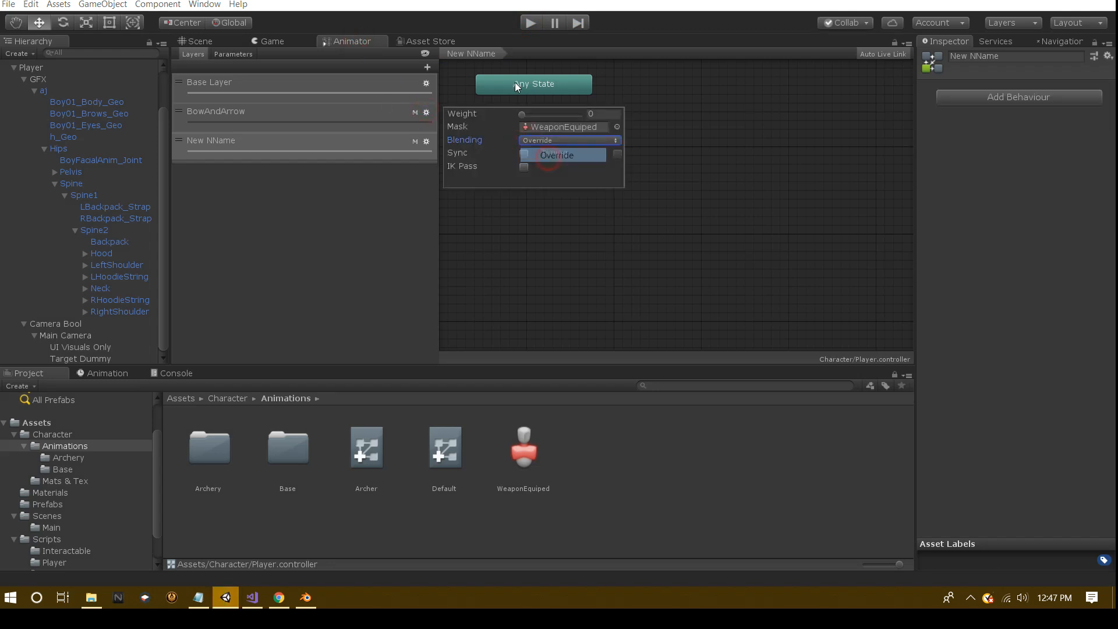
Play-test the character's movement and bow aiming with Override blending, dismiss the browser notification, and stop the game
{"action": "left_click", "coordinate": [529, 24]}
{"action": "left_click", "coordinate": [530, 24]}
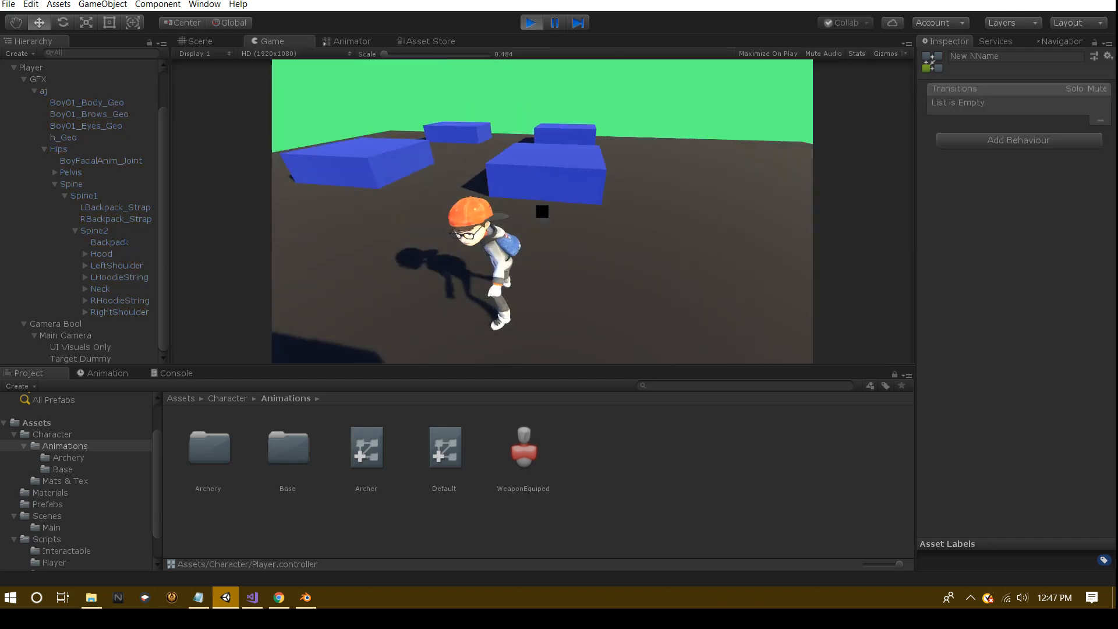
{"action": "right_click", "coordinate": [542, 211]}
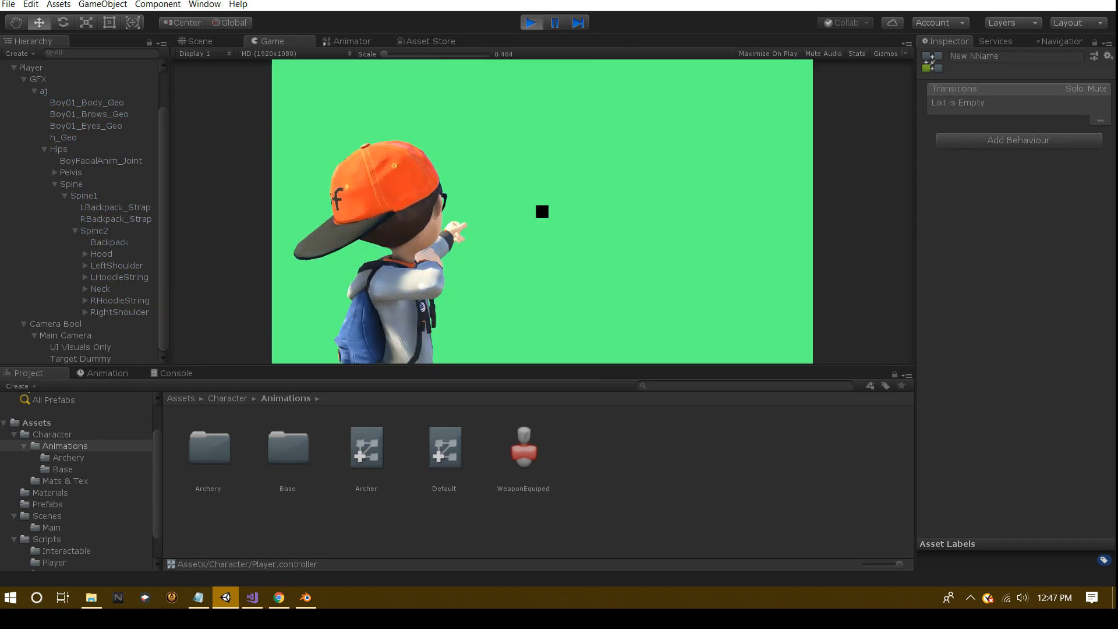
{"action": "key", "text": "Escape"}
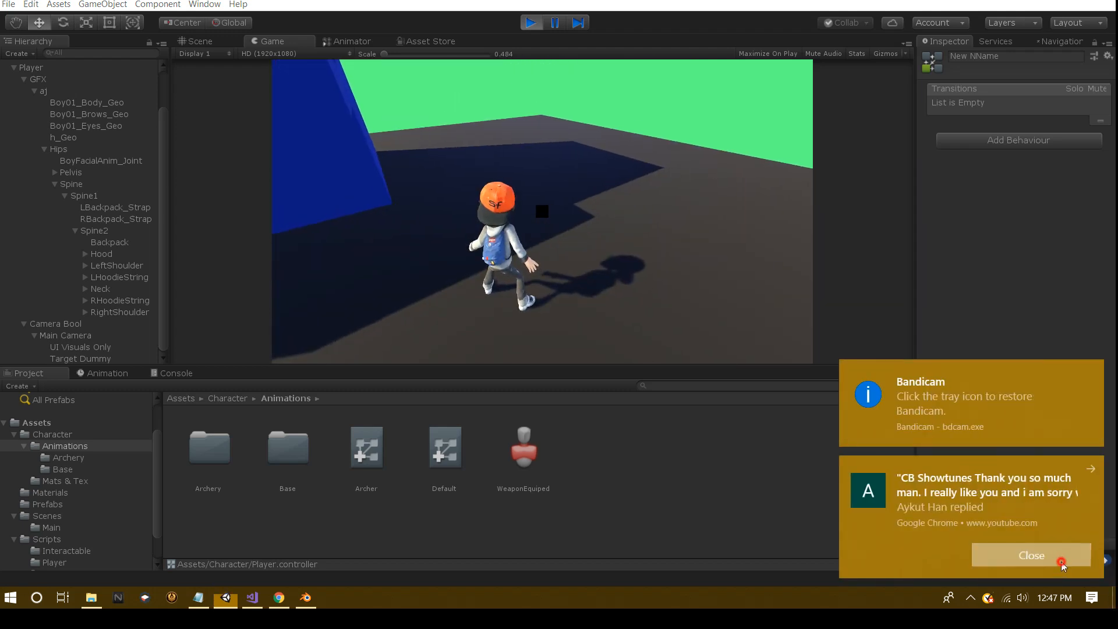
{"action": "left_click", "coordinate": [1061, 558]}
{"action": "left_click", "coordinate": [531, 23]}
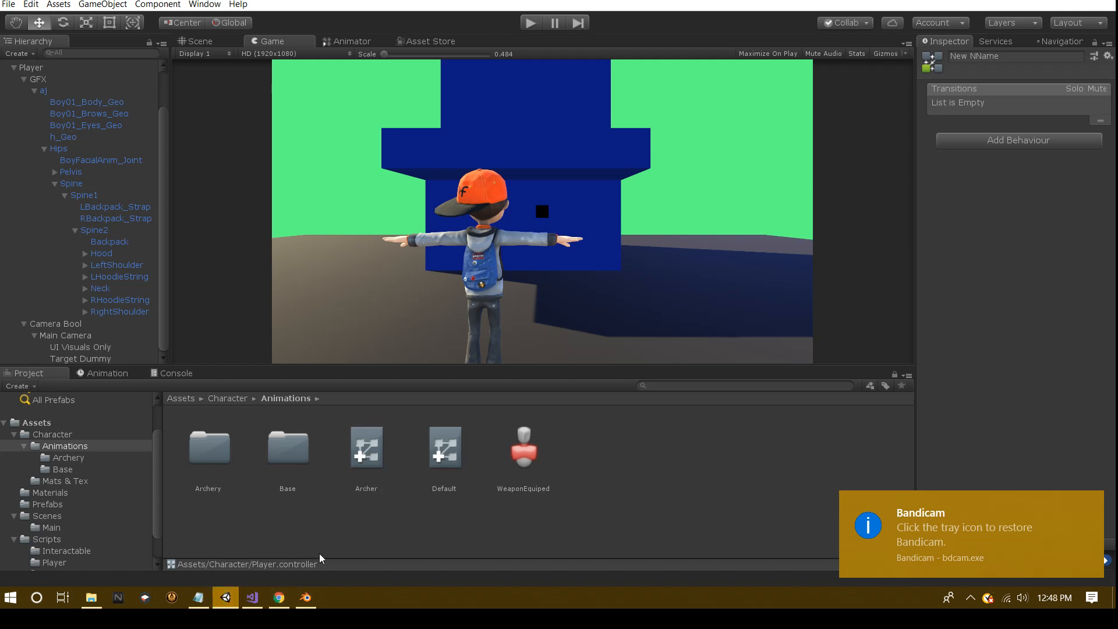
Review the BowAndArrow layer's settings and examine how its Default, Aim, Hold and Attack states are connected
{"action": "left_click", "coordinate": [347, 42]}
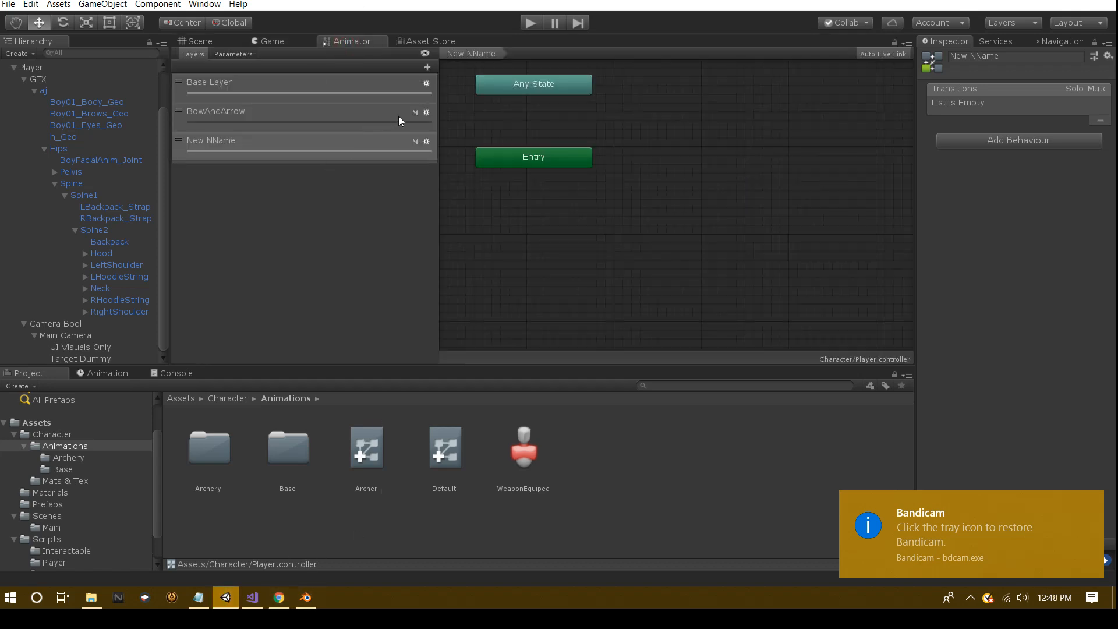
{"action": "left_click", "coordinate": [426, 112]}
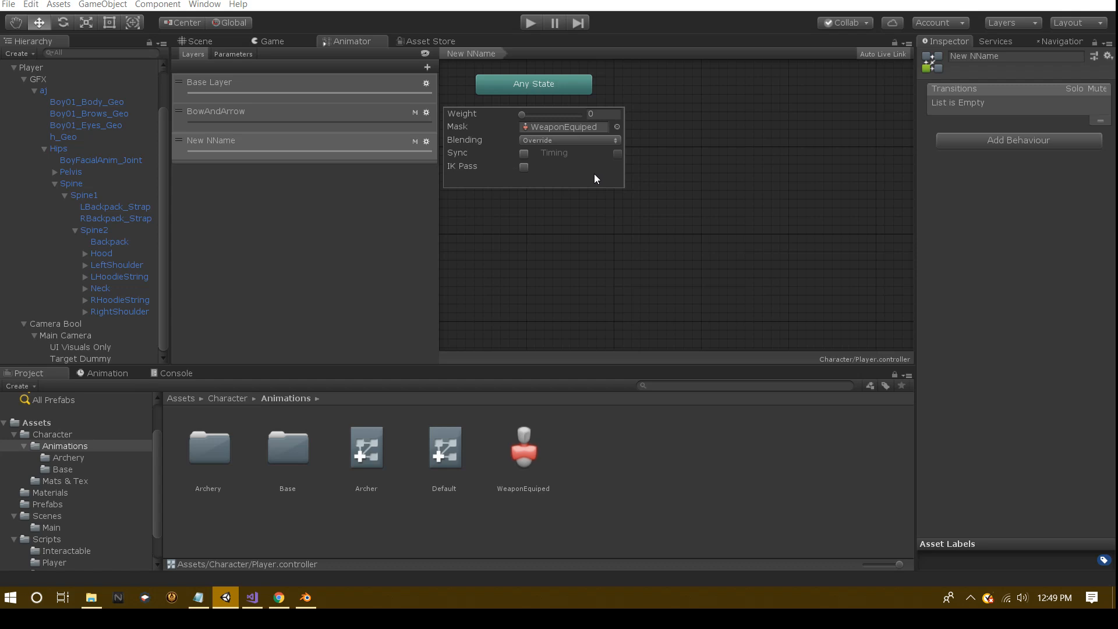
{"action": "left_click", "coordinate": [362, 187]}
{"action": "left_click", "coordinate": [377, 129]}
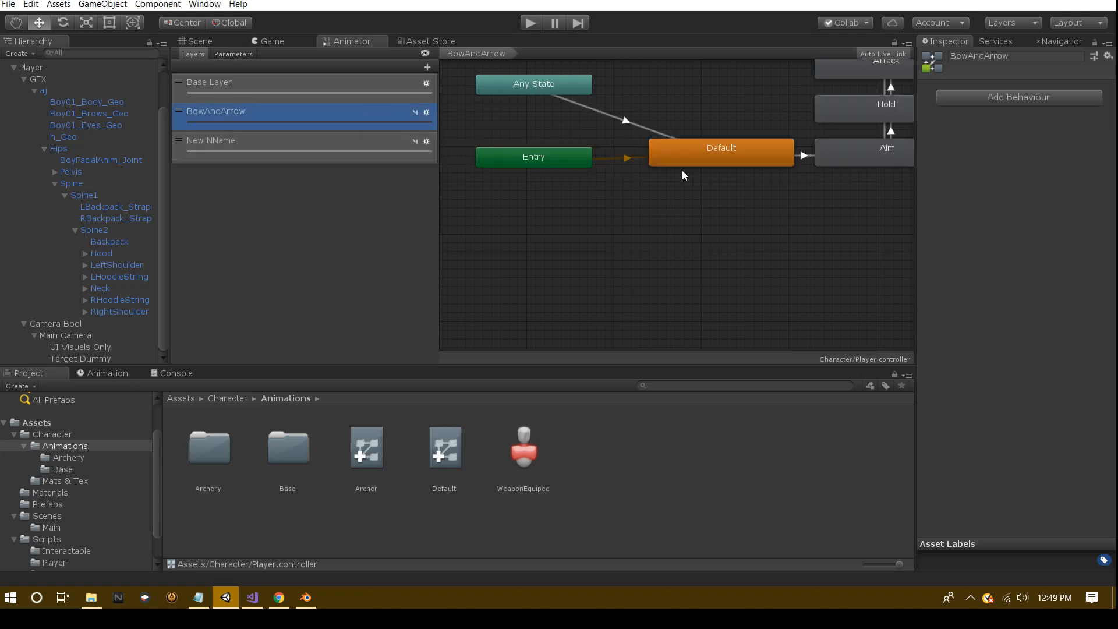
{"action": "middle_click_drag", "start_coordinate": [683, 170], "coordinate": [594, 214]}
{"action": "scroll", "coordinate": [594, 215], "scroll_direction": "down", "scroll_amount": 4}
{"action": "scroll", "coordinate": [594, 213], "scroll_direction": "up", "scroll_amount": 6}
{"action": "scroll", "coordinate": [594, 212], "scroll_direction": "down", "scroll_amount": 4}
{"action": "scroll", "coordinate": [578, 198], "scroll_direction": "up", "scroll_amount": 4}
{"action": "scroll", "coordinate": [578, 196], "scroll_direction": "down", "scroll_amount": 8}
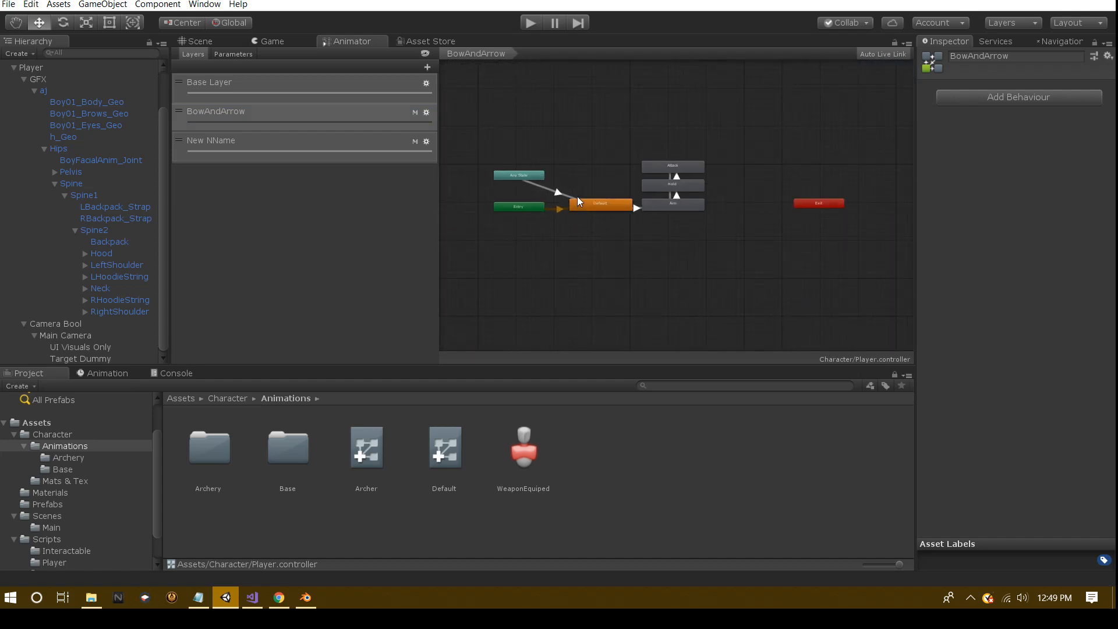
{"action": "scroll", "coordinate": [578, 196], "scroll_direction": "up", "scroll_amount": 5}
Create an empty state in the New NName layer, name it Default, and line it up beside Entry
{"action": "left_click", "coordinate": [284, 160]}
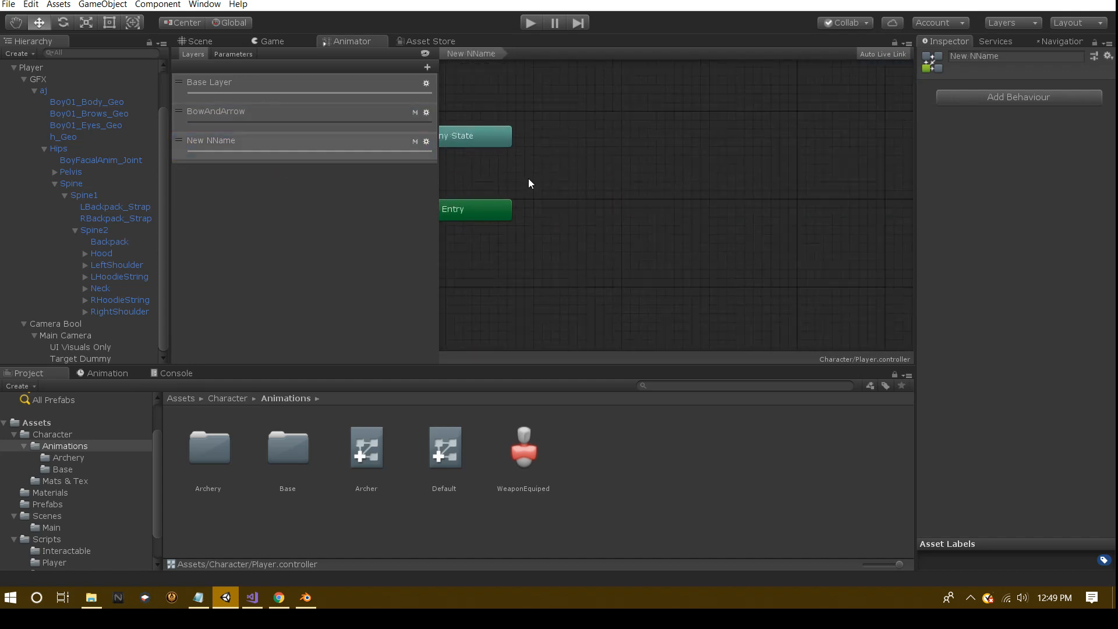
{"action": "right_click", "coordinate": [583, 180]}
{"action": "mouse_move", "coordinate": [612, 194]}
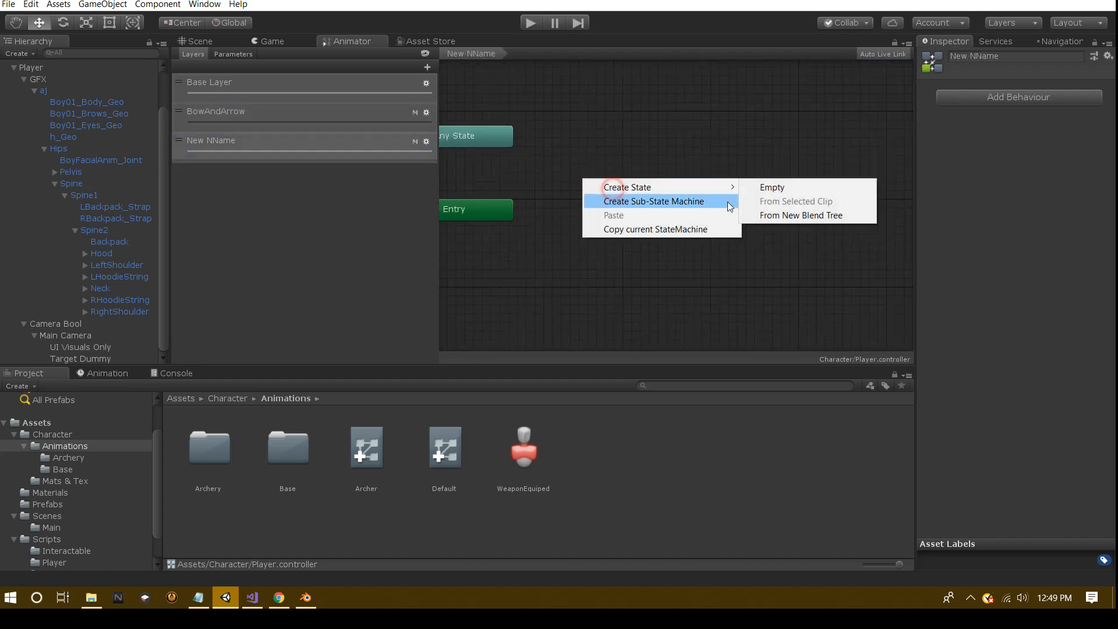
{"action": "left_click", "coordinate": [767, 192]}
{"action": "left_click_drag", "start_coordinate": [635, 191], "coordinate": [622, 212]}
{"action": "left_click", "coordinate": [1056, 57]}
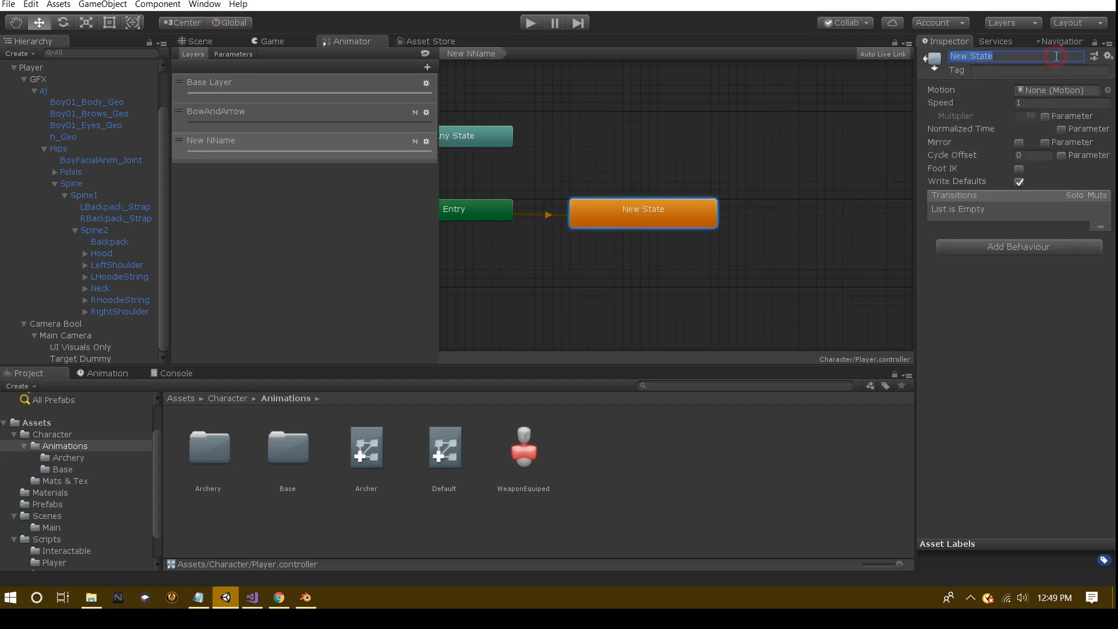
{"action": "type", "text": "Default"}
{"action": "key", "text": "Return"}
{"action": "left_click_drag", "start_coordinate": [658, 218], "coordinate": [645, 211]}
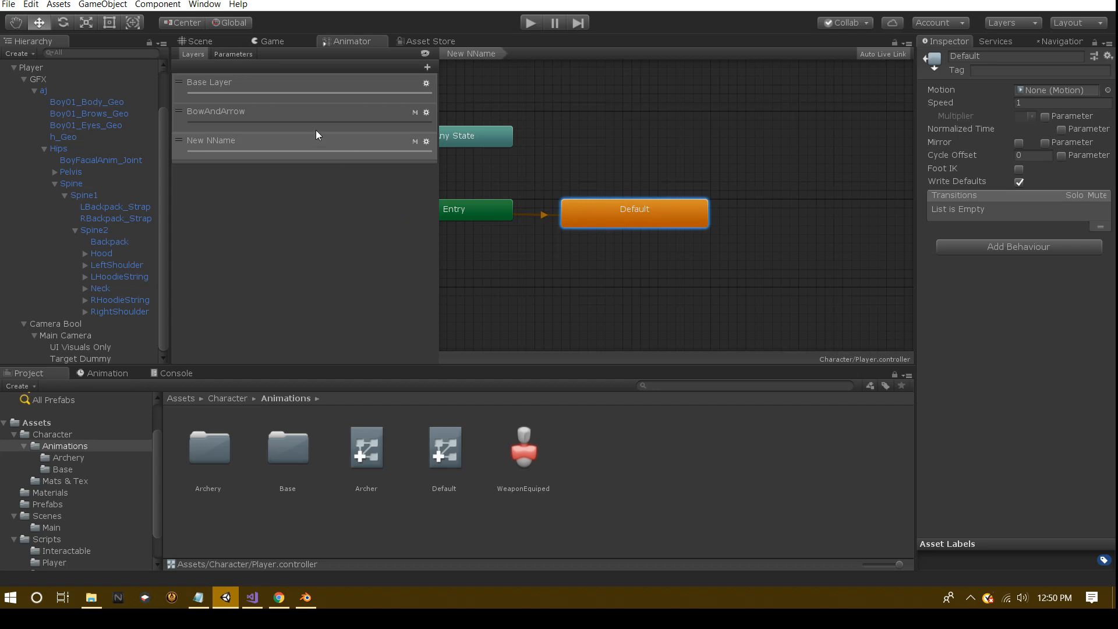
Check the BowAndArrow state layout, and add another empty state beside Default in the New NName layer
{"action": "left_click", "coordinate": [324, 116]}
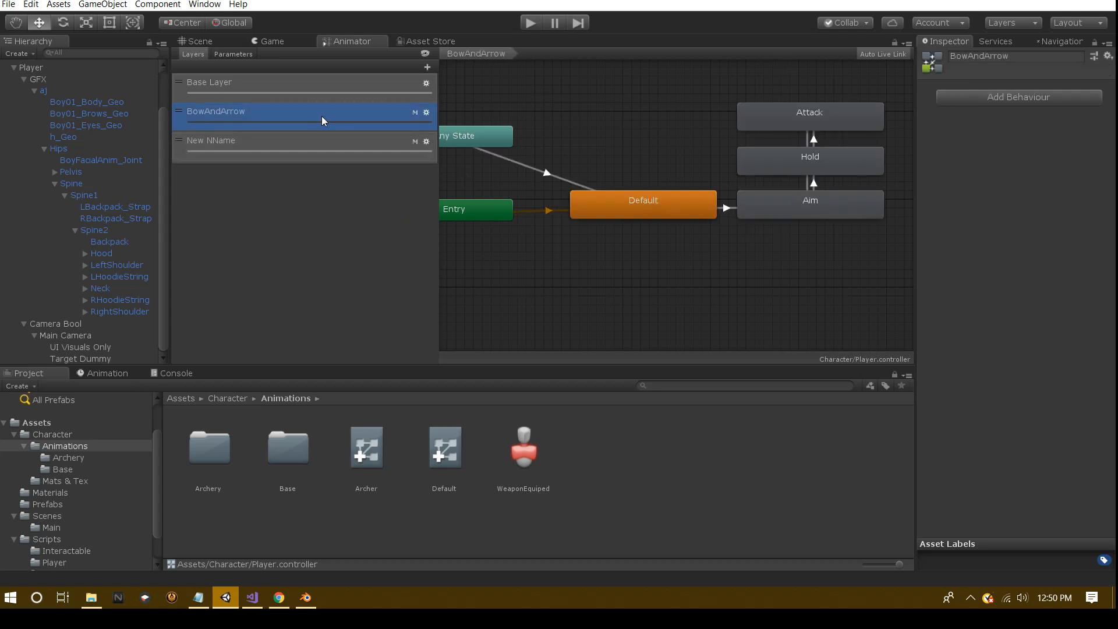
{"action": "left_click", "coordinate": [309, 149]}
{"action": "right_click", "coordinate": [783, 198]}
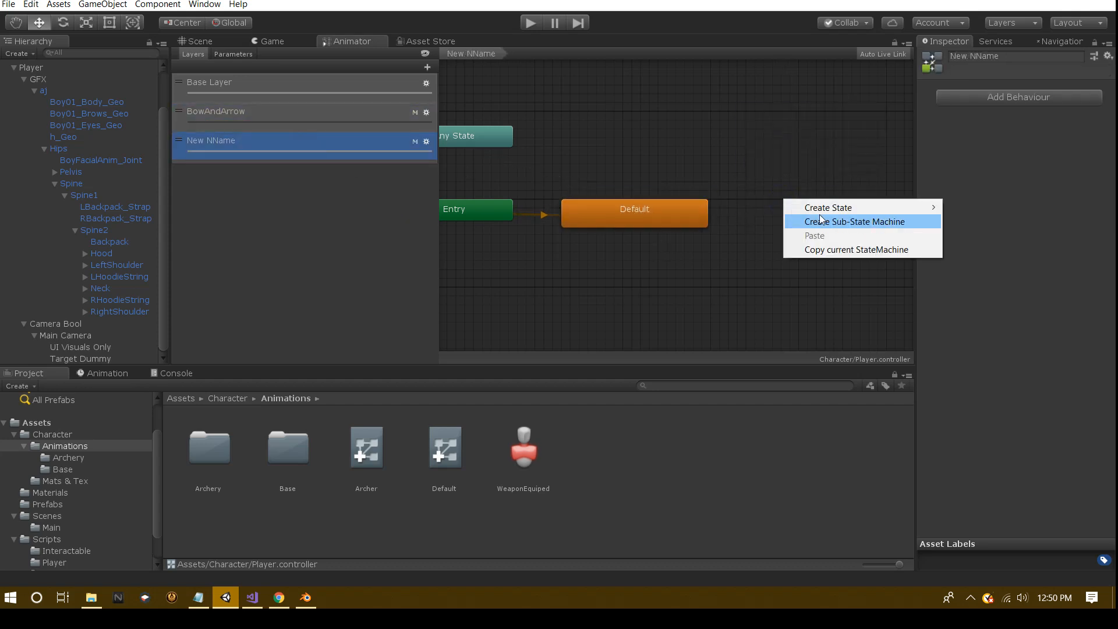
{"action": "mouse_move", "coordinate": [839, 208]}
{"action": "left_click", "coordinate": [962, 208]}
{"action": "left_click", "coordinate": [803, 210]}
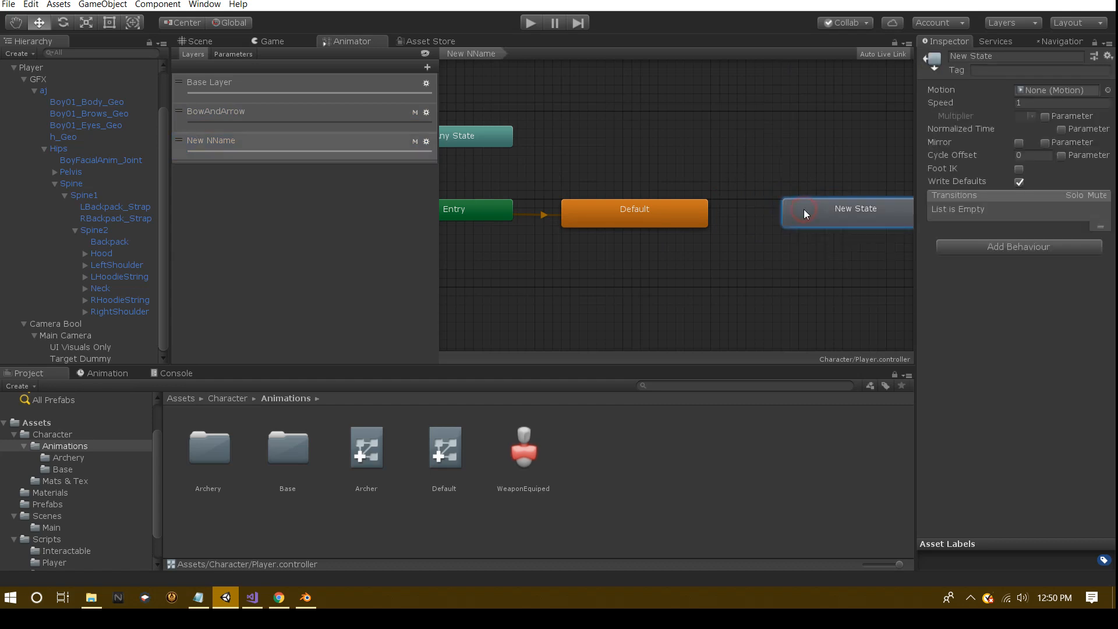
Duplicate the new state to get two copies stacked above it, delete the surplus copy, and move the original closer to Default
{"action": "key", "text": "ctrl+d"}
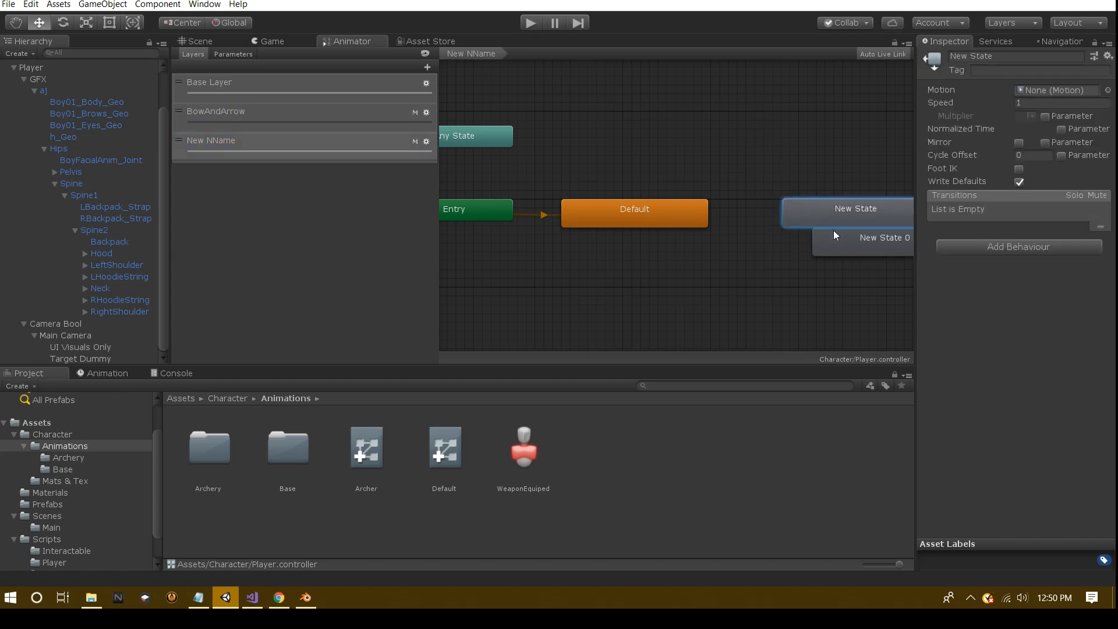
{"action": "left_click_drag", "start_coordinate": [849, 236], "coordinate": [813, 167]}
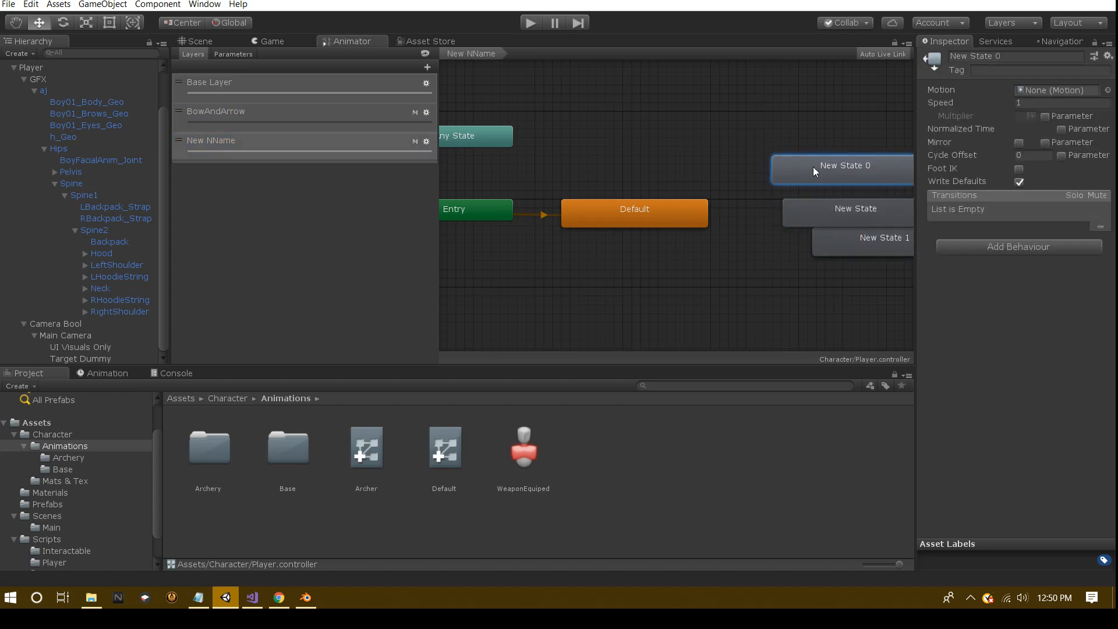
{"action": "left_click_drag", "start_coordinate": [844, 230], "coordinate": [796, 106]}
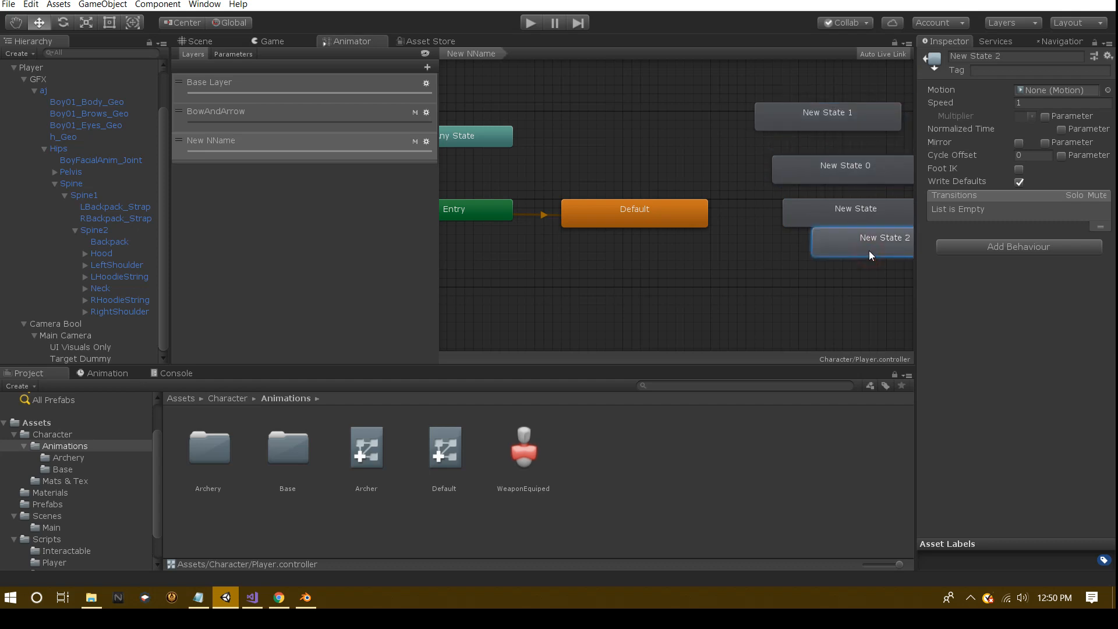
{"action": "left_click", "coordinate": [869, 252]}
{"action": "left_click_drag", "start_coordinate": [849, 214], "coordinate": [833, 214]}
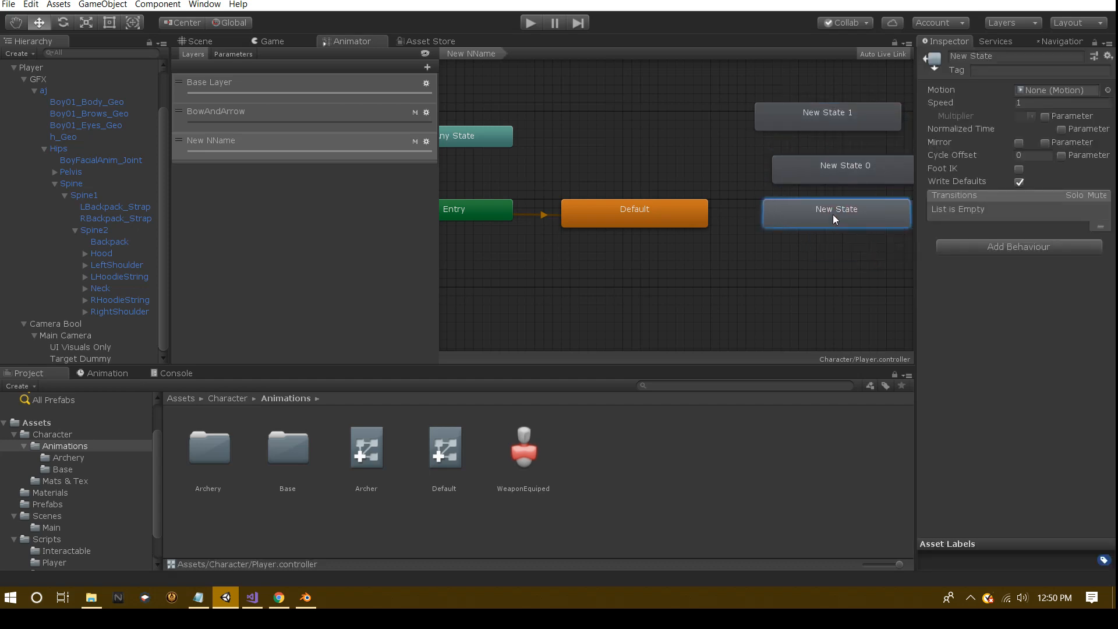
Rename the state beside Default to Aim, then align the state above it and rename that one Hold
{"action": "right_click", "coordinate": [833, 214]}
{"action": "left_click", "coordinate": [990, 57]}
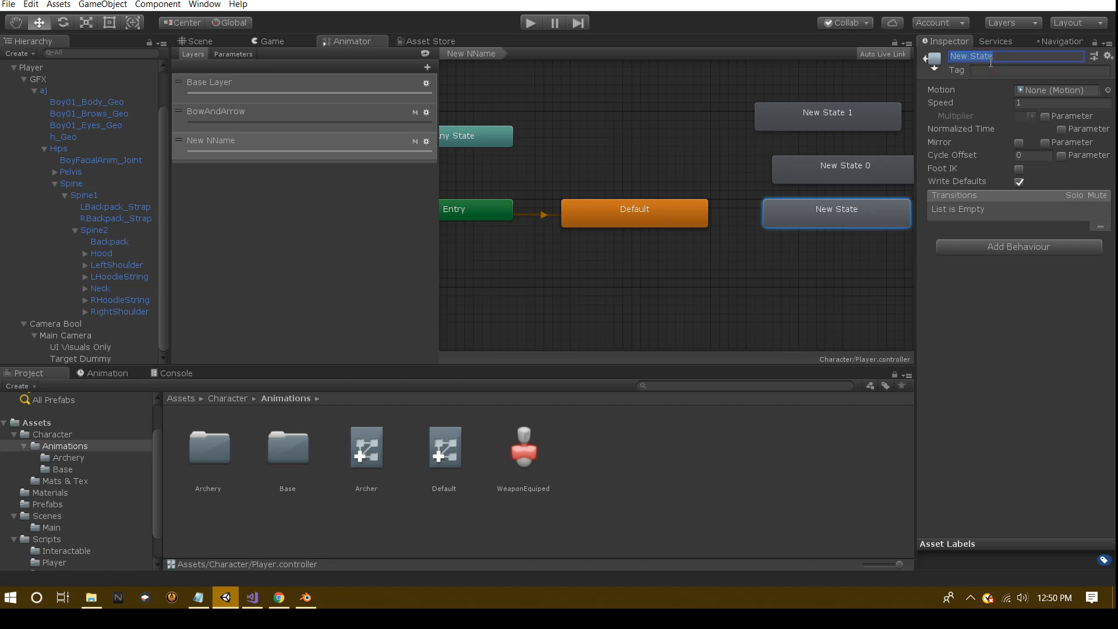
{"action": "type", "text": "Aim"}
{"action": "key", "text": "Return"}
{"action": "left_click_drag", "start_coordinate": [837, 183], "coordinate": [838, 174]}
{"action": "left_click", "coordinate": [965, 54]}
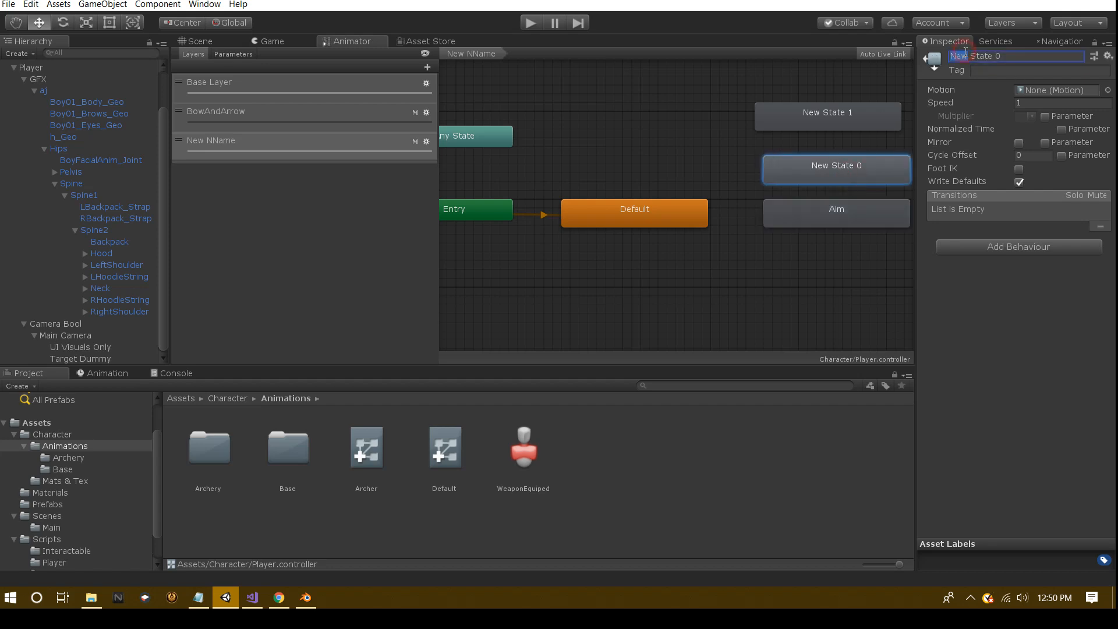
{"action": "type", "text": "Hold"}
Align the uppermost state above Hold and rename it Attack
{"action": "left_click_drag", "start_coordinate": [854, 120], "coordinate": [858, 125]}
{"action": "left_click", "coordinate": [1005, 57]}
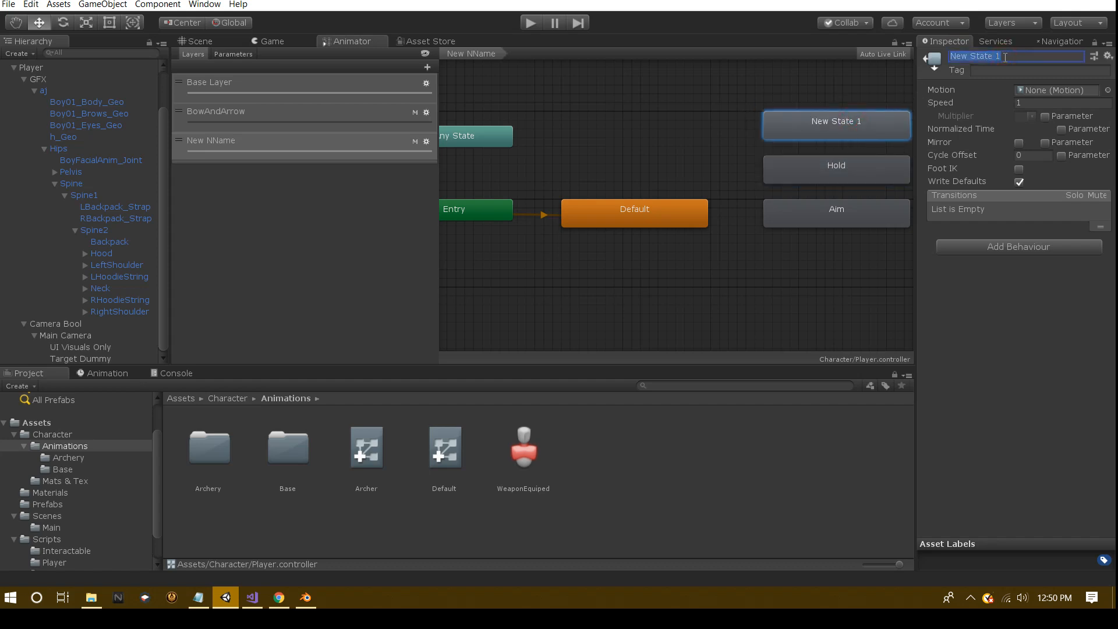
{"action": "type", "text": "Attack"}
{"action": "key", "text": "Return"}
Make transitions from Default to Aim, from Aim to Hold, and from Hold to Attack
{"action": "right_click", "coordinate": [679, 211]}
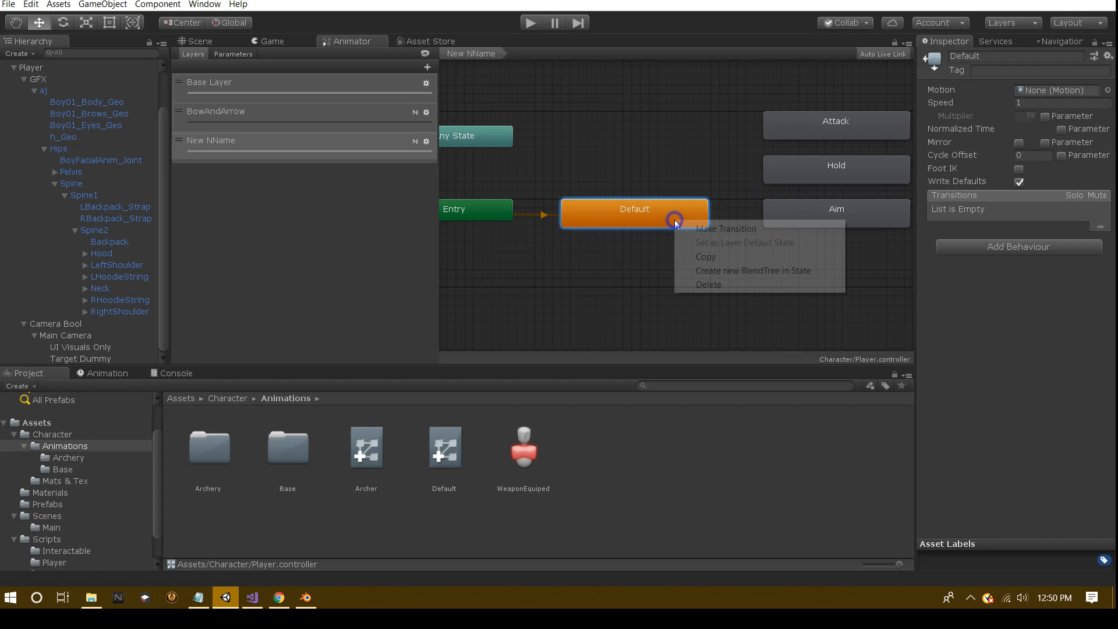
{"action": "left_click", "coordinate": [725, 230]}
{"action": "left_click", "coordinate": [789, 216]}
{"action": "right_click", "coordinate": [789, 216]}
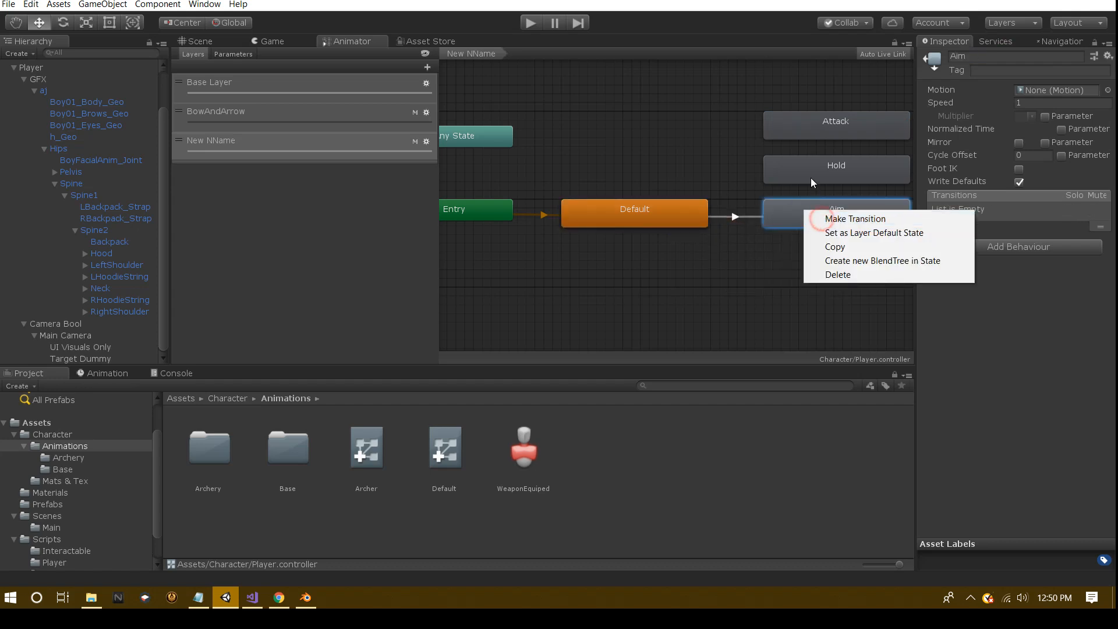
{"action": "left_click", "coordinate": [827, 218]}
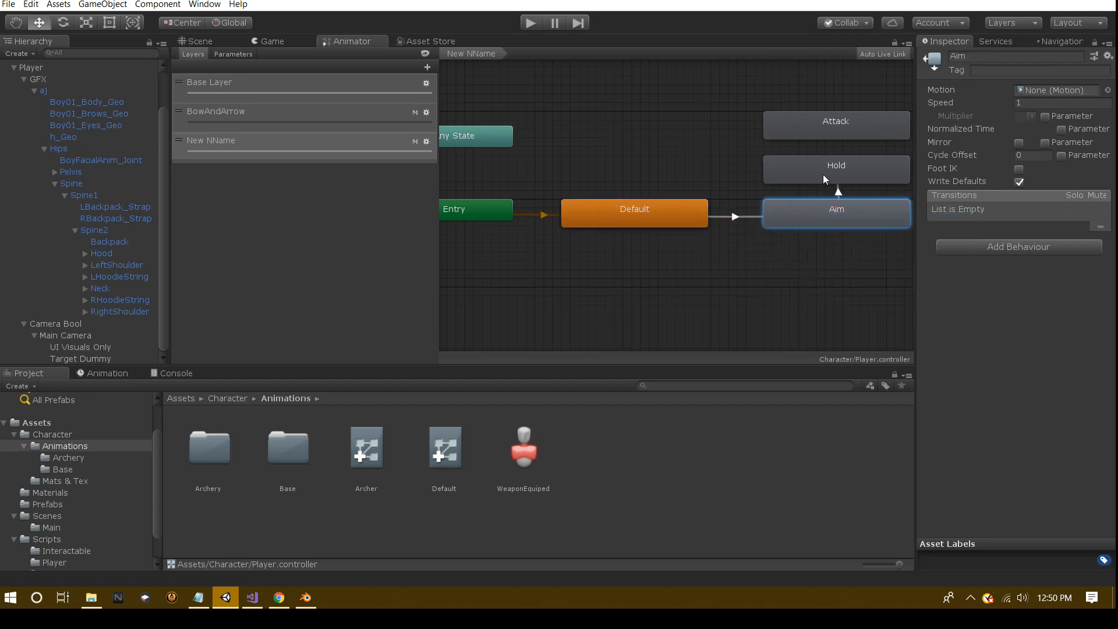
{"action": "left_click", "coordinate": [833, 172]}
{"action": "right_click", "coordinate": [848, 173]}
{"action": "left_click", "coordinate": [851, 174]}
{"action": "left_click", "coordinate": [836, 124]}
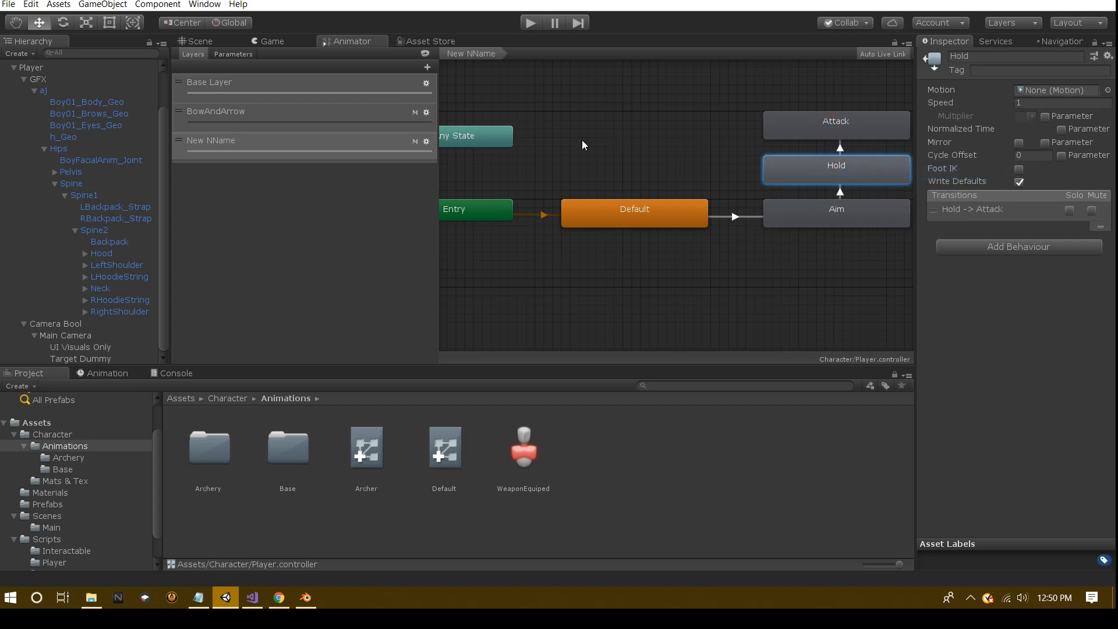
Make a transition from Any State to the Default state in the New NName layer
{"action": "right_click", "coordinate": [516, 143]}
{"action": "left_click", "coordinate": [537, 144]}
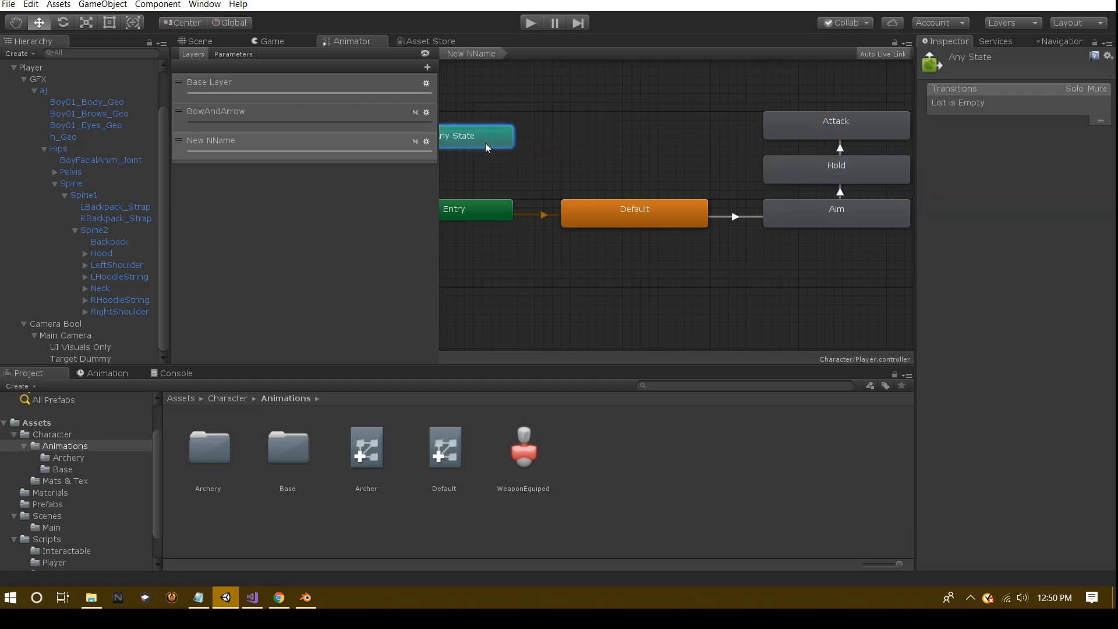
{"action": "left_click", "coordinate": [616, 220]}
{"action": "middle_click_drag", "start_coordinate": [606, 163], "coordinate": [639, 160]}
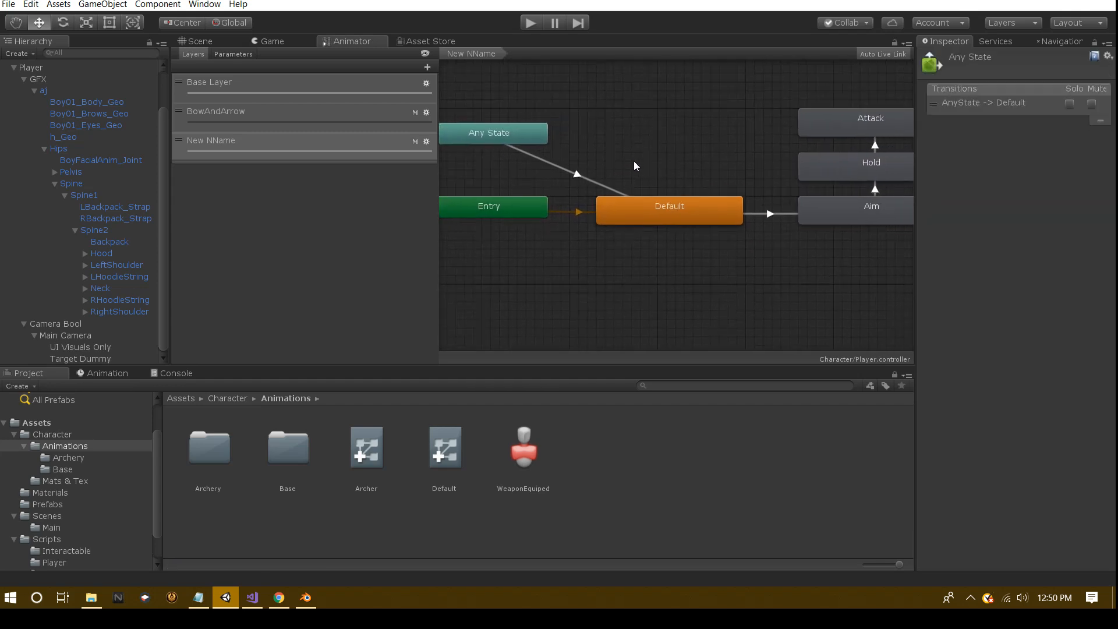
{"action": "scroll", "coordinate": [633, 160], "scroll_direction": "down", "scroll_amount": 1}
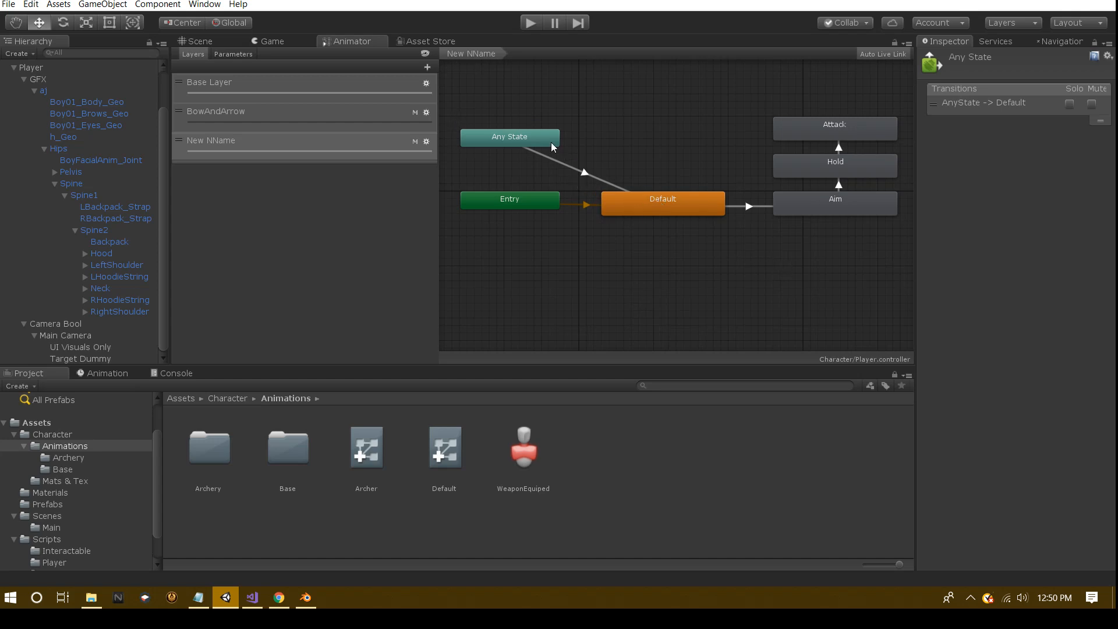
Set the transition duration of the Any State to Default transition to 0.1
{"action": "left_click", "coordinate": [599, 179]}
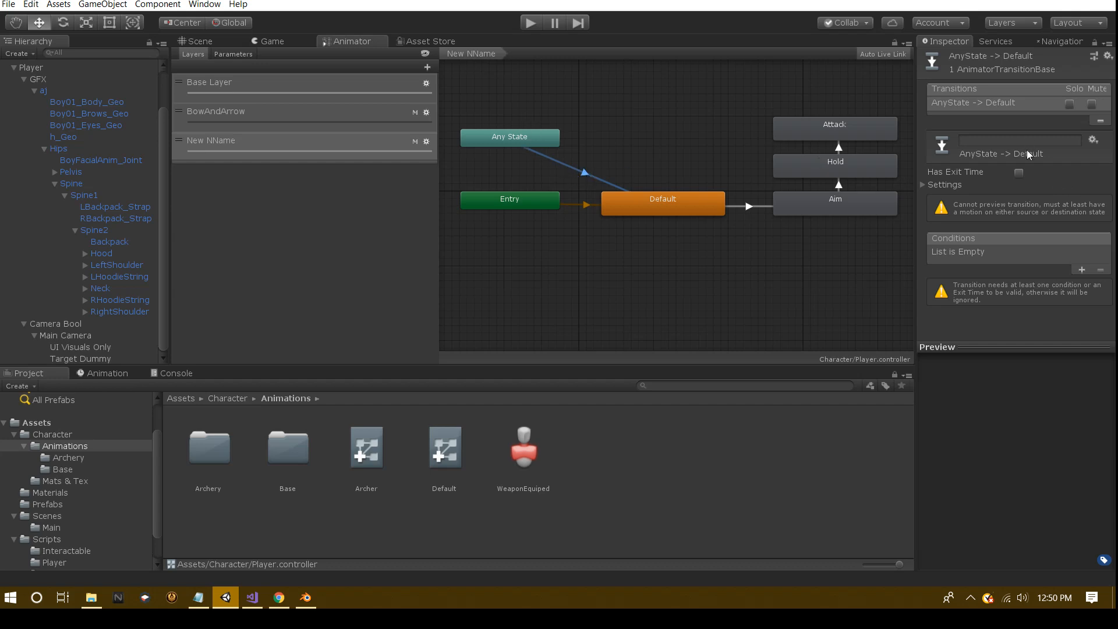
{"action": "left_click", "coordinate": [924, 184]}
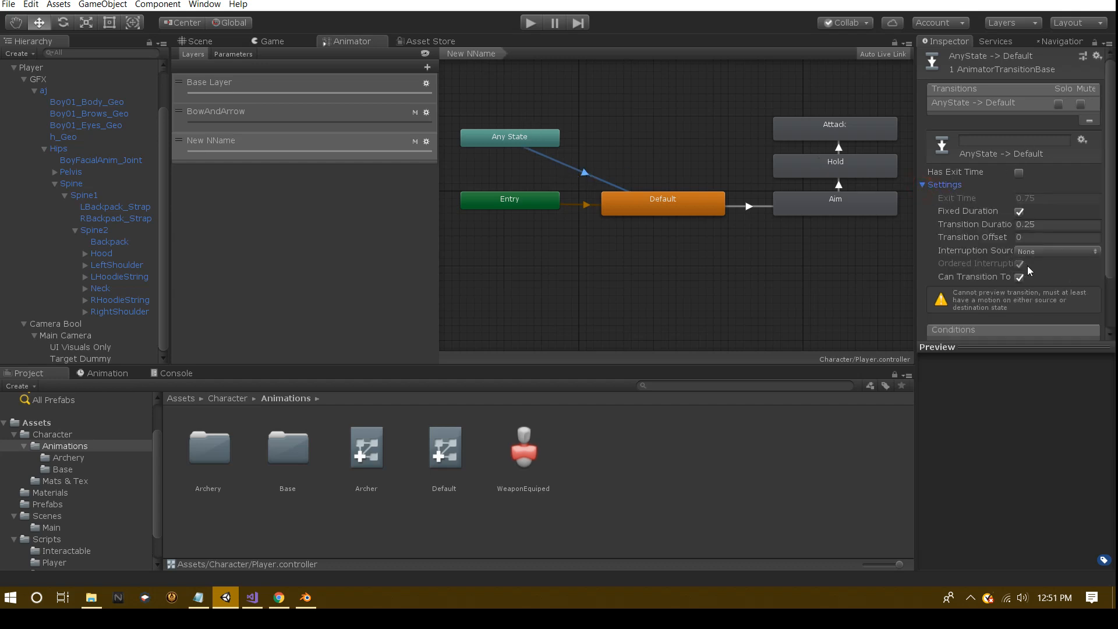
{"action": "scroll", "coordinate": [1027, 265], "scroll_direction": "down", "scroll_amount": 2}
{"action": "left_click", "coordinate": [1038, 179]}
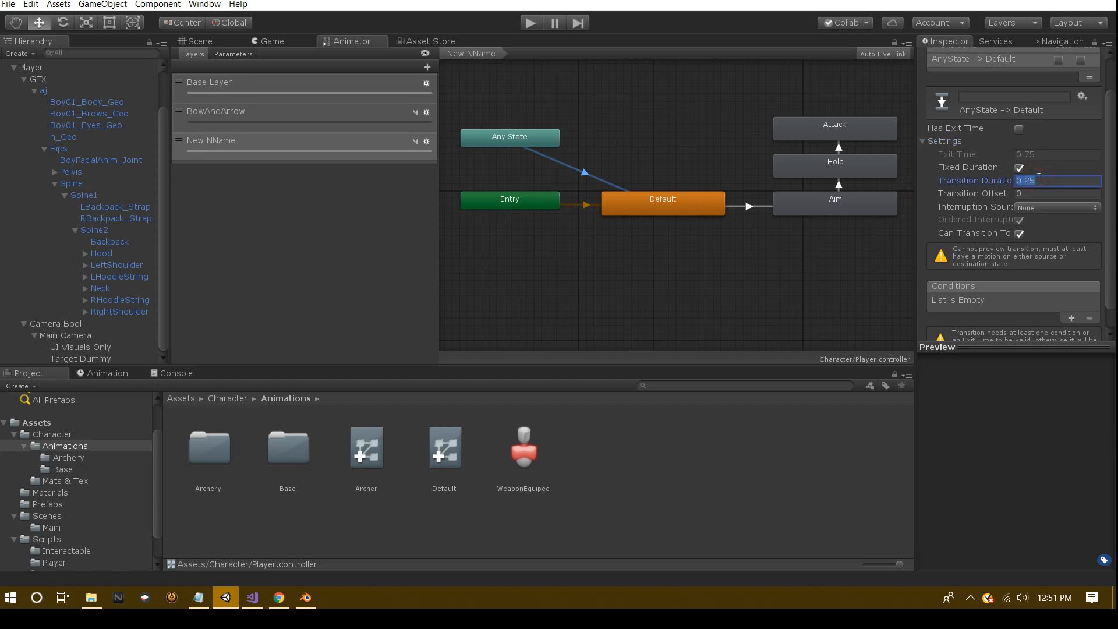
{"action": "type", "text": ".1"}
{"action": "scroll", "coordinate": [1008, 250], "scroll_direction": "down", "scroll_amount": 2}
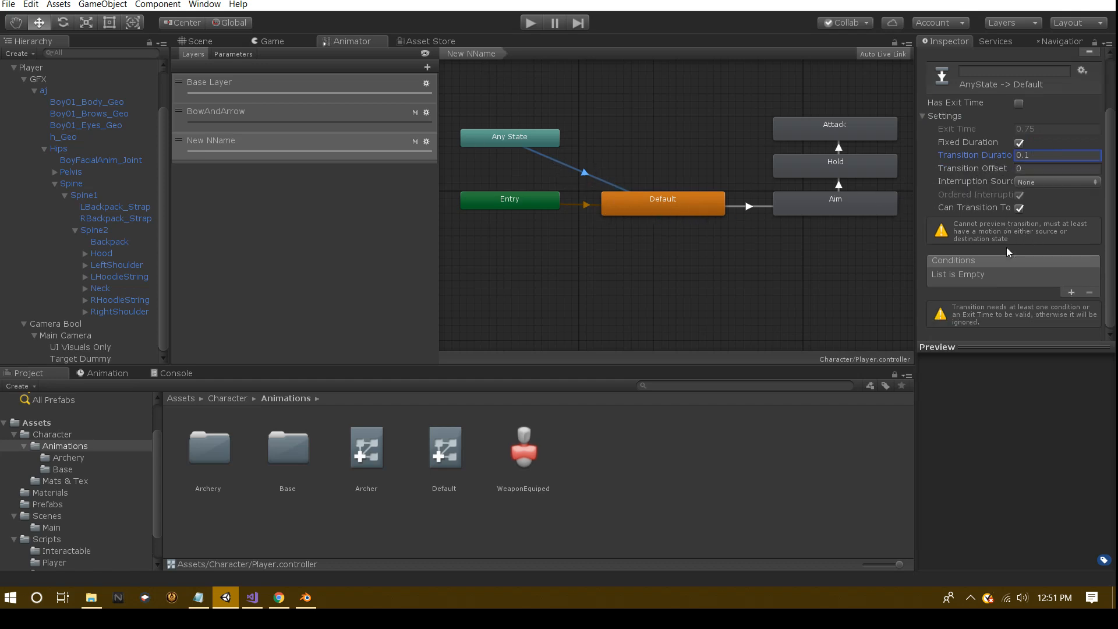
Add a condition to the Any State to Default transition requiring isAiming to be false
{"action": "left_click", "coordinate": [1071, 293]}
{"action": "left_click", "coordinate": [1011, 310]}
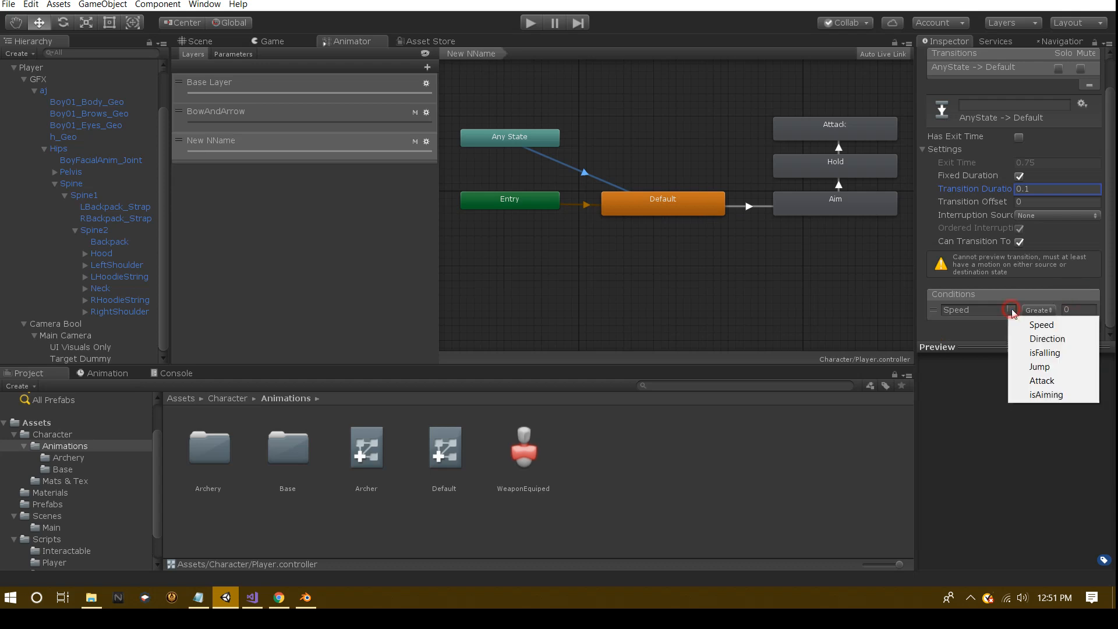
{"action": "left_click", "coordinate": [1048, 395]}
{"action": "left_click", "coordinate": [1057, 310]}
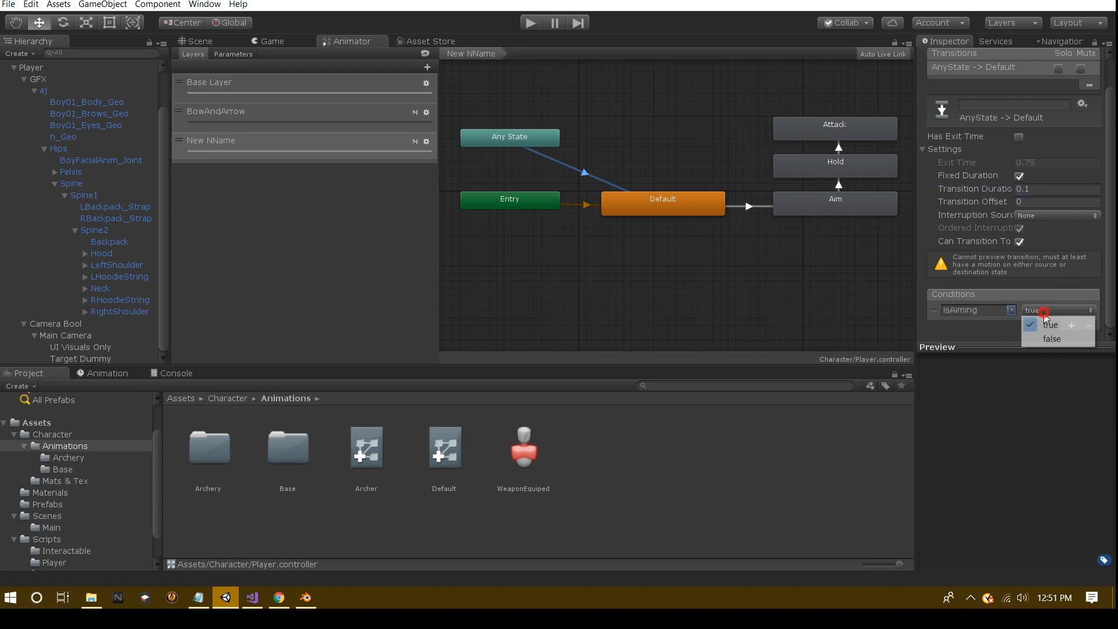
{"action": "left_click", "coordinate": [1042, 337]}
Add an isAiming true condition to the Default to Aim transition and disable its exit time
{"action": "middle_click_drag", "start_coordinate": [743, 207], "coordinate": [729, 204]}
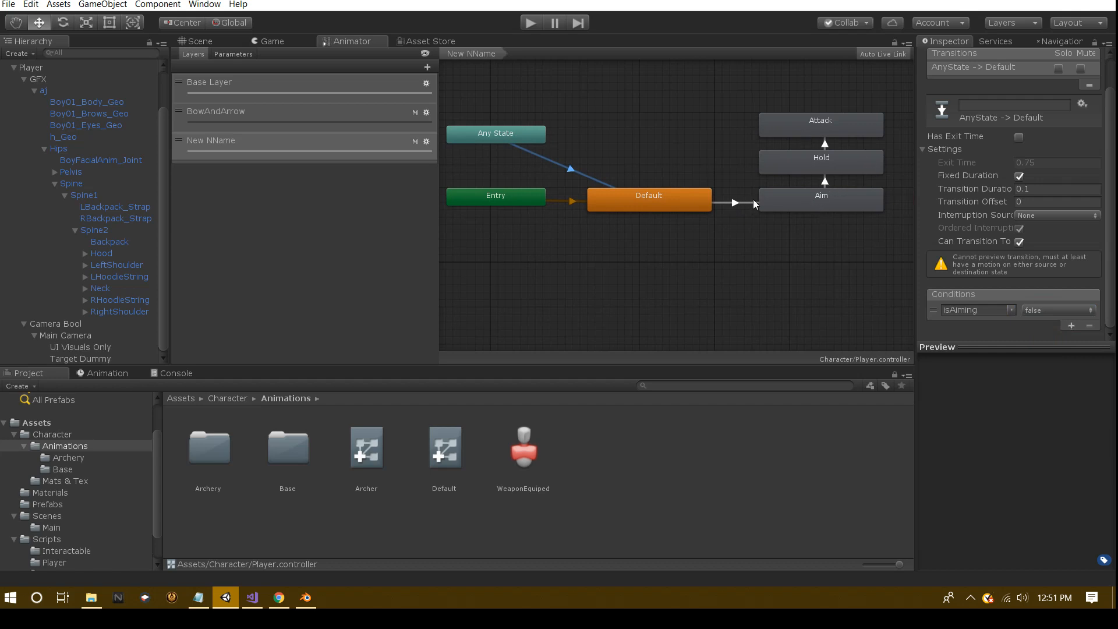
{"action": "left_click", "coordinate": [752, 201]}
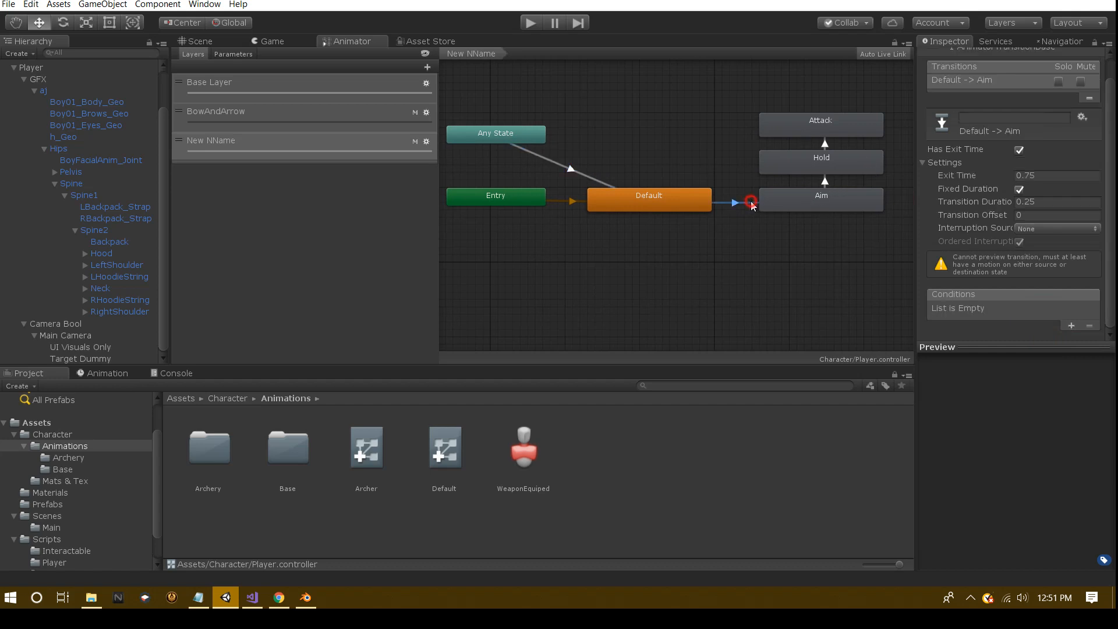
{"action": "left_click", "coordinate": [1072, 326]}
{"action": "left_click", "coordinate": [1011, 310]}
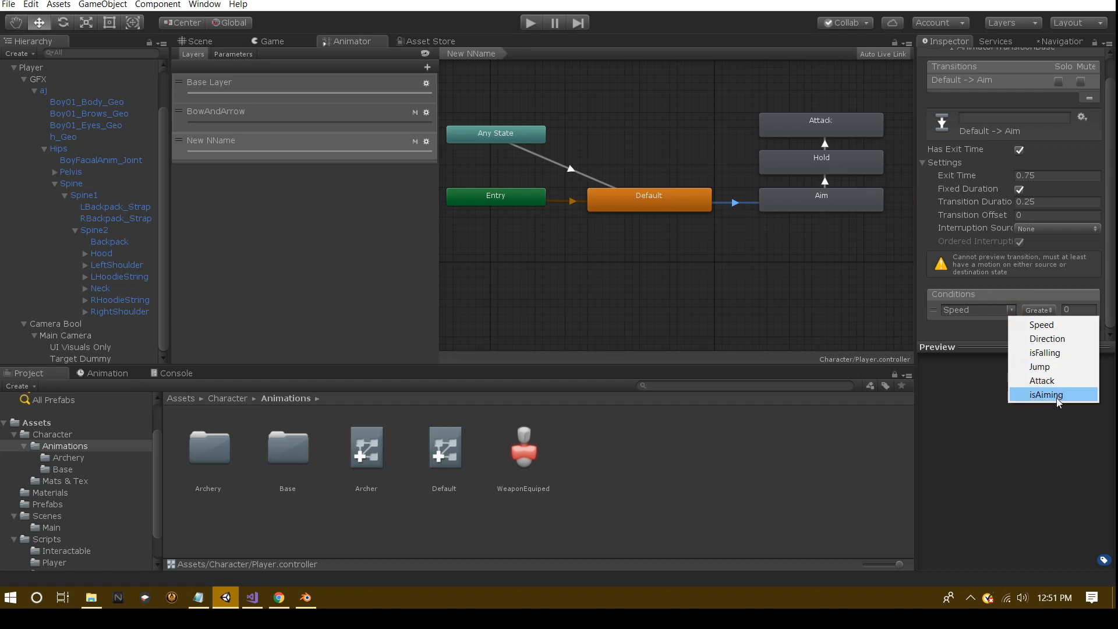
{"action": "left_click", "coordinate": [1058, 395]}
{"action": "left_click", "coordinate": [1037, 311]}
{"action": "left_click", "coordinate": [1046, 324]}
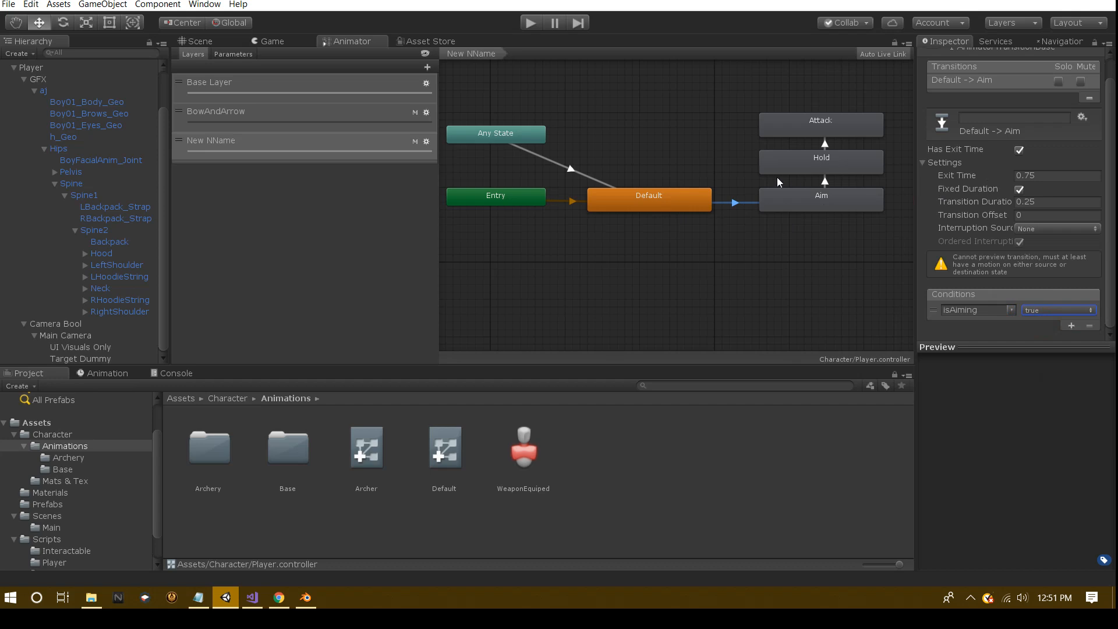
{"action": "left_click", "coordinate": [1018, 149]}
Examine the Default, Aim and Hold states and the settings of the Any State to Default and Aim to Hold transitions
{"action": "left_click", "coordinate": [652, 204]}
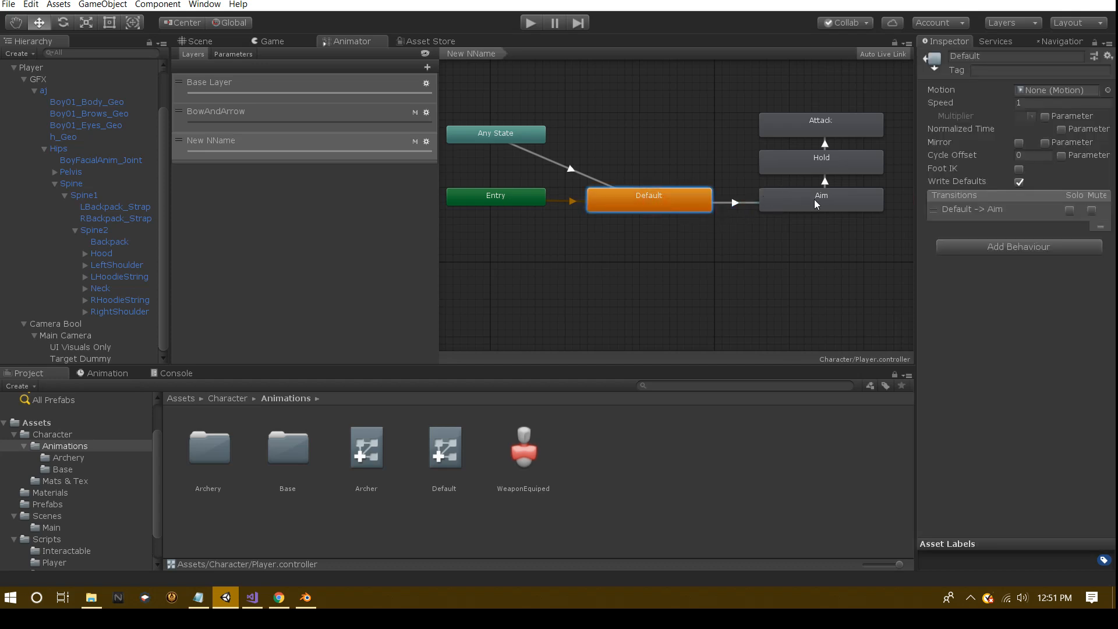
{"action": "left_click", "coordinate": [814, 200]}
{"action": "left_click", "coordinate": [671, 202]}
{"action": "left_click", "coordinate": [841, 199]}
{"action": "left_click", "coordinate": [689, 202]}
{"action": "left_click", "coordinate": [840, 195]}
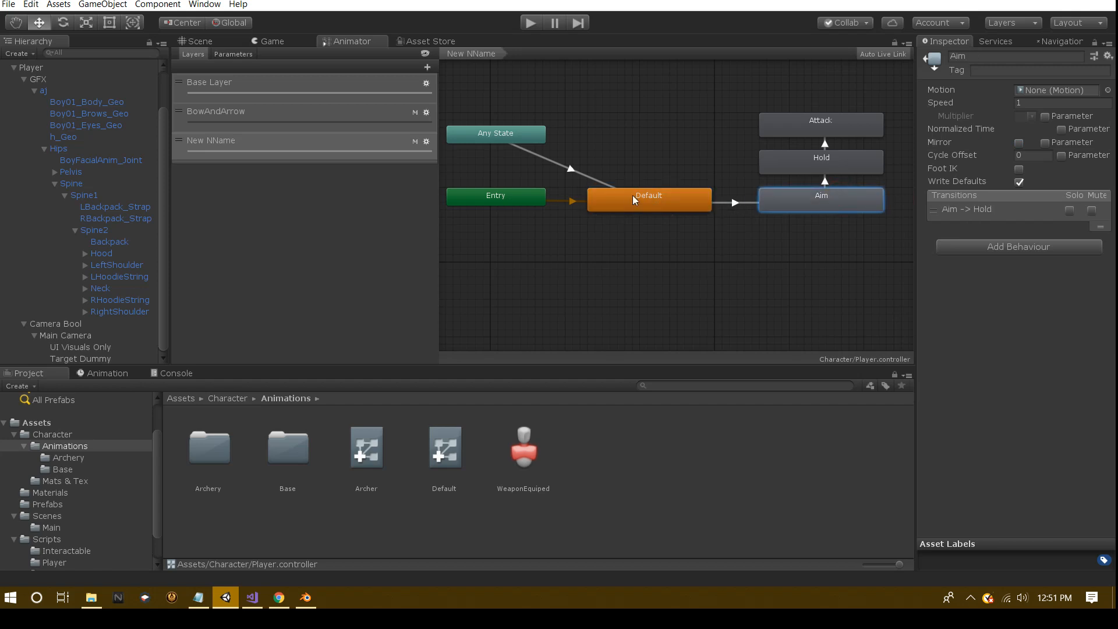
{"action": "left_click", "coordinate": [634, 198]}
{"action": "left_click", "coordinate": [851, 198]}
{"action": "left_click", "coordinate": [630, 204]}
{"action": "left_click", "coordinate": [571, 171]}
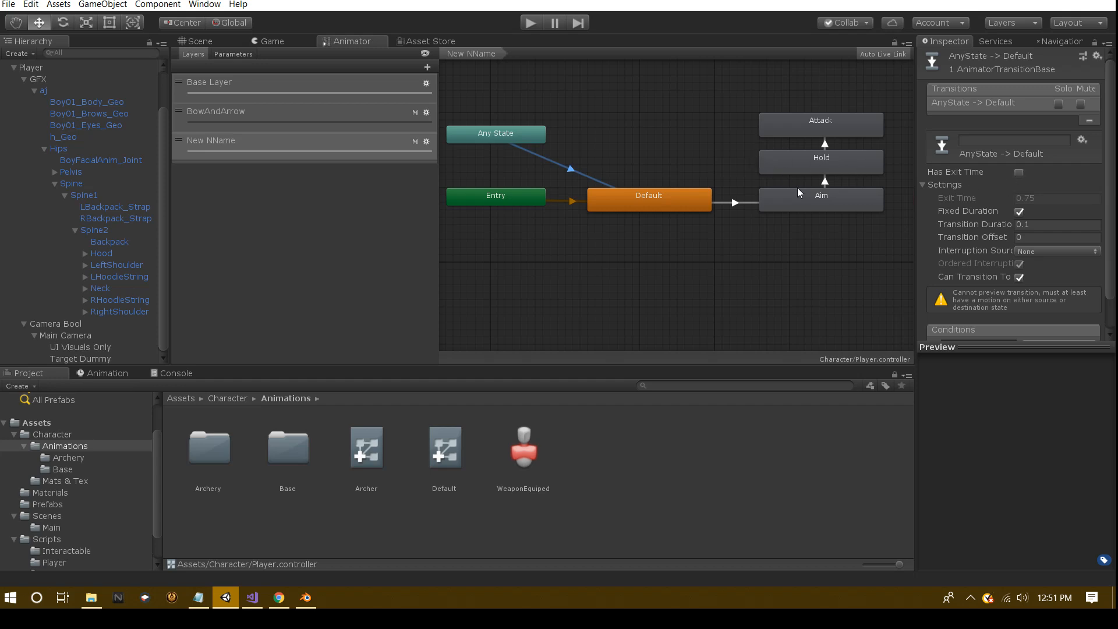
{"action": "left_click", "coordinate": [826, 181]}
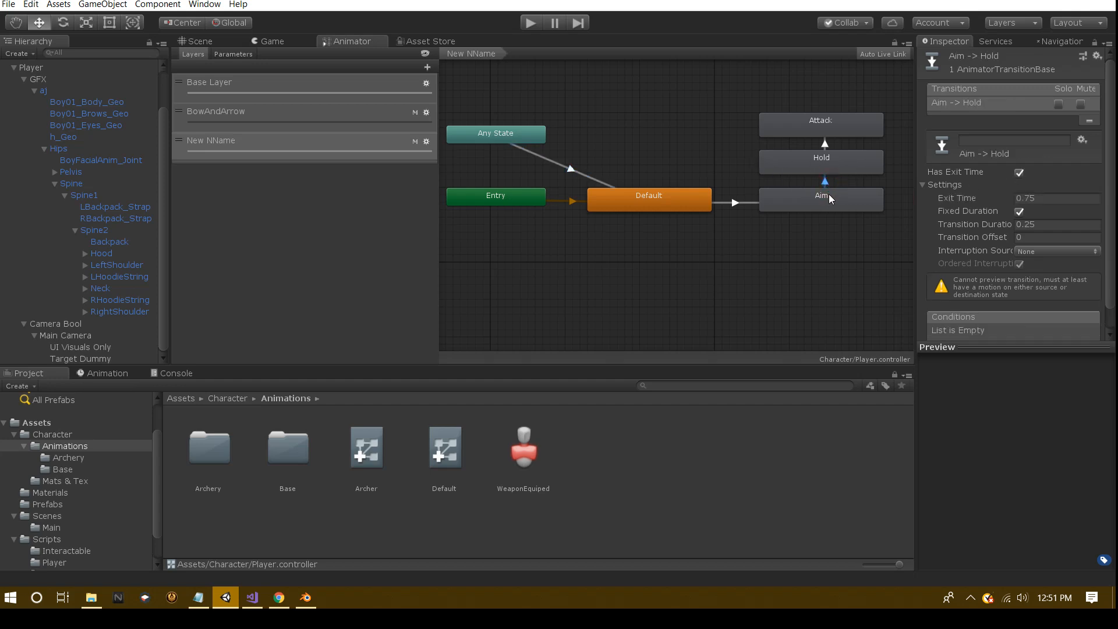
{"action": "left_click", "coordinate": [829, 194]}
{"action": "left_click", "coordinate": [837, 159]}
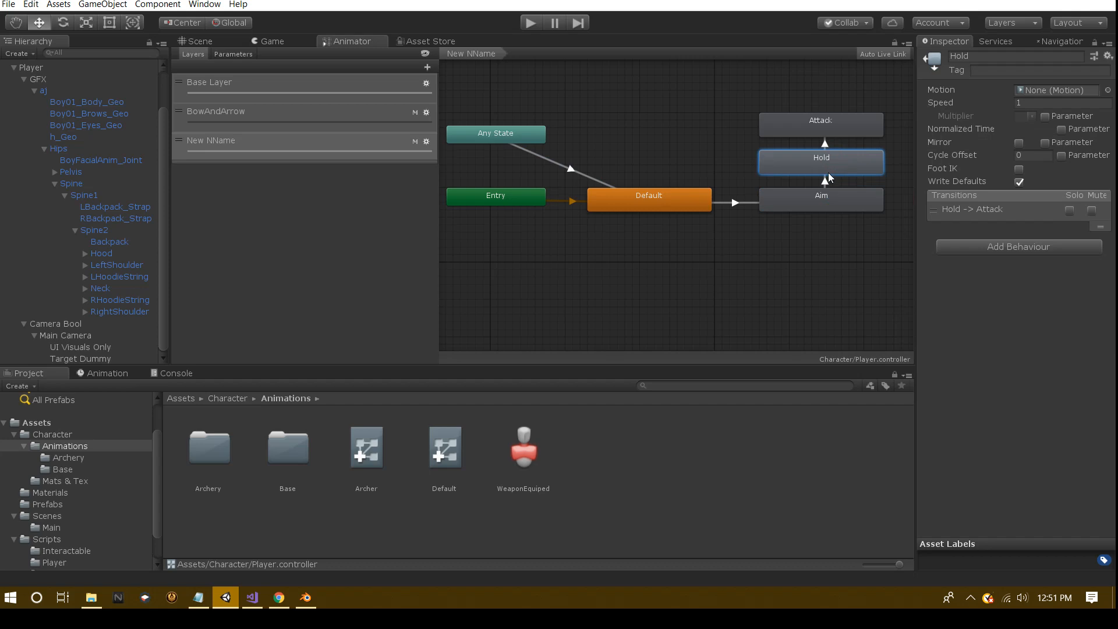
{"action": "left_click", "coordinate": [827, 183]}
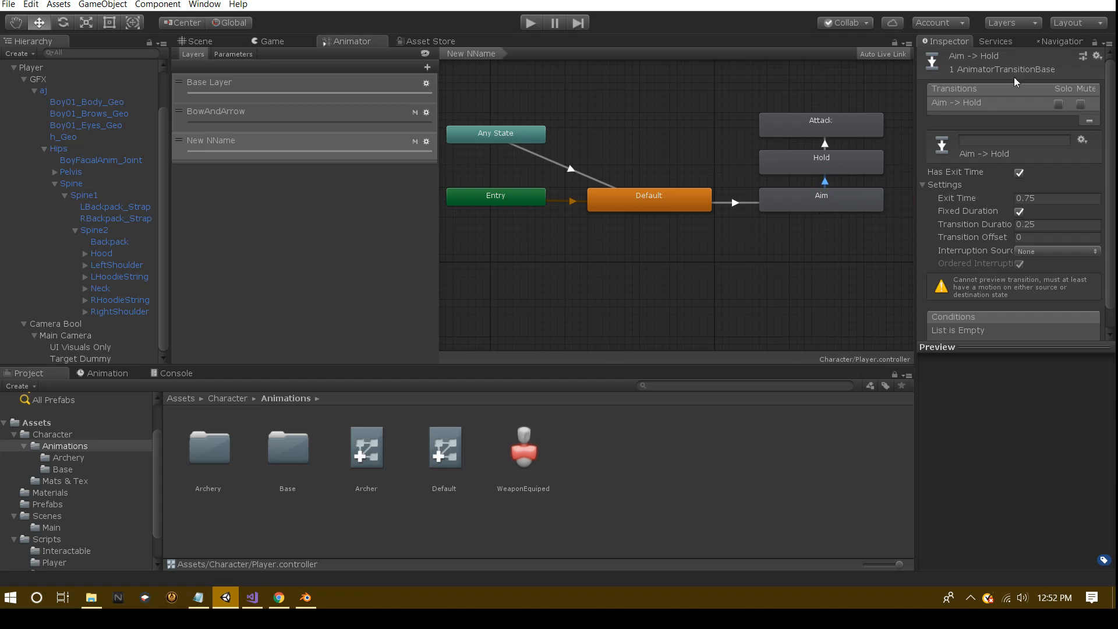
{"action": "left_click", "coordinate": [922, 185]}
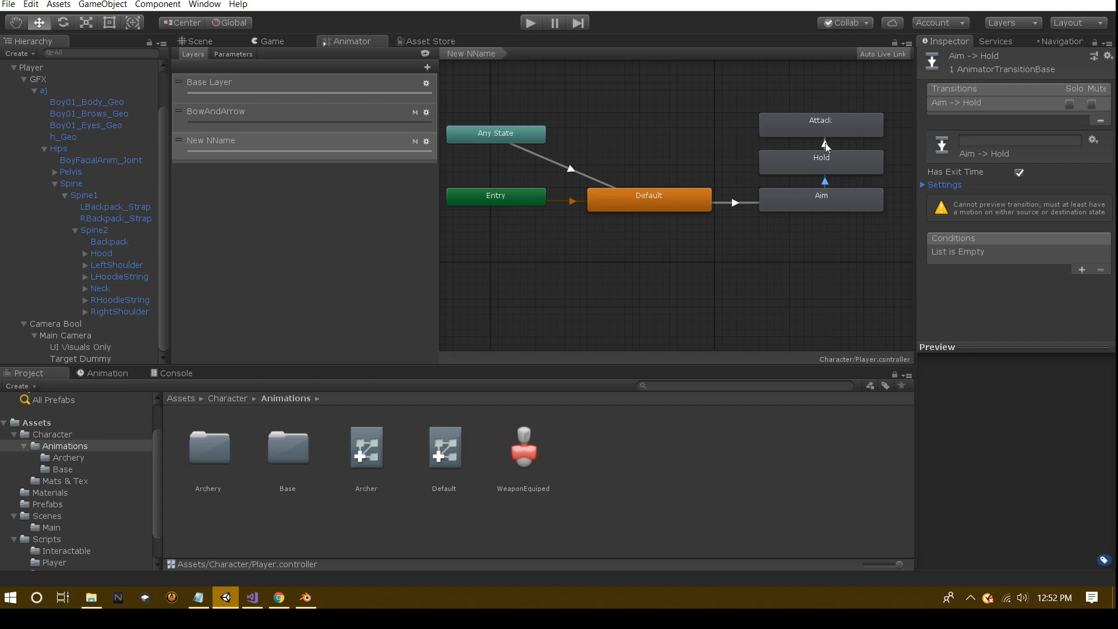
Set the speed of both the Aim state and the Hold state to 2
{"action": "left_click", "coordinate": [836, 208]}
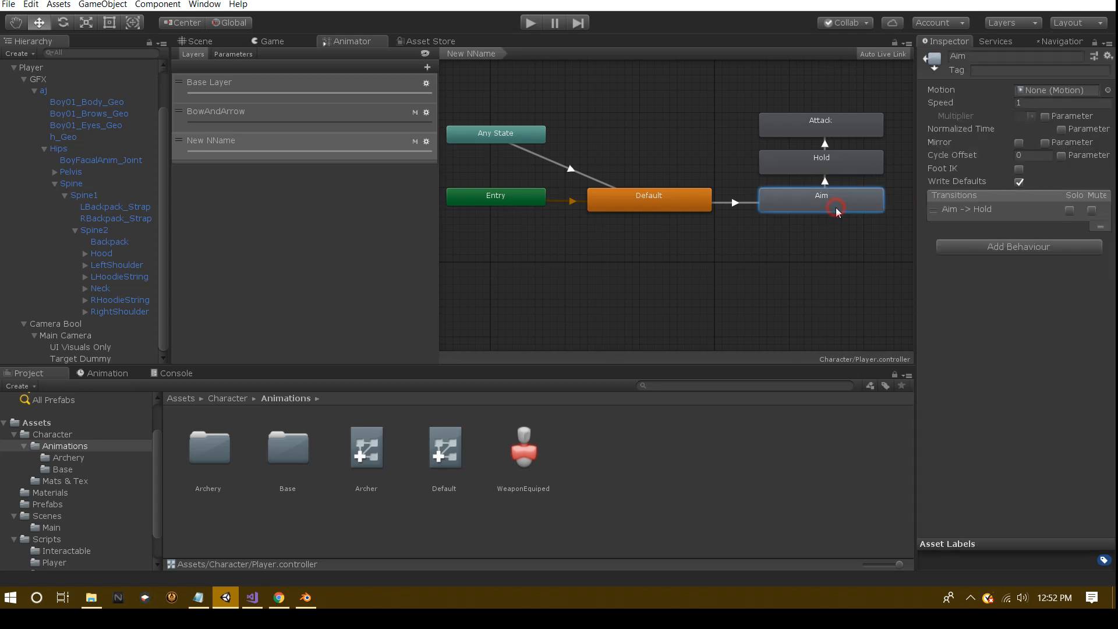
{"action": "left_click", "coordinate": [1063, 104]}
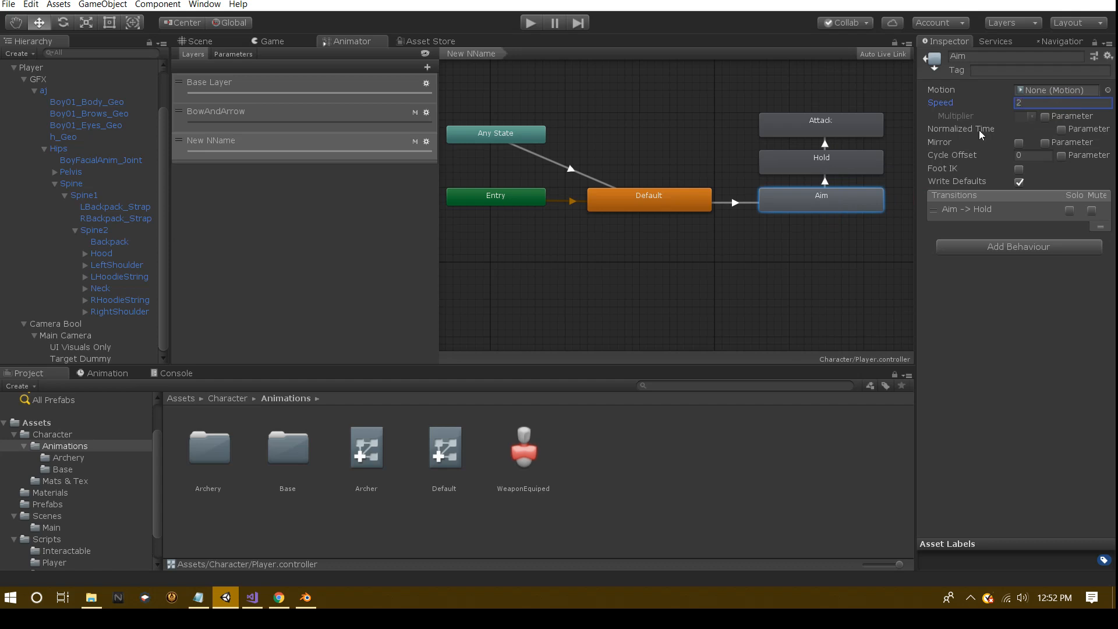
{"action": "left_click", "coordinate": [865, 165]}
{"action": "left_click", "coordinate": [1045, 102]}
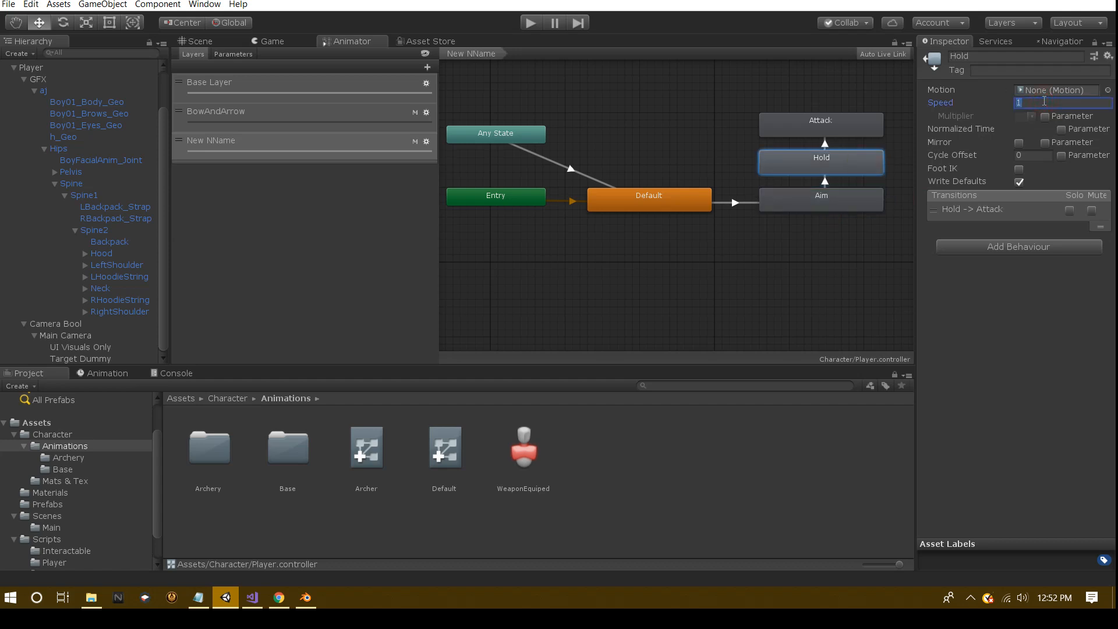
{"action": "type", "text": "2"}
Add the Attack trigger as a condition on the Hold to Attack transition and disable its exit time
{"action": "left_click", "coordinate": [827, 141]}
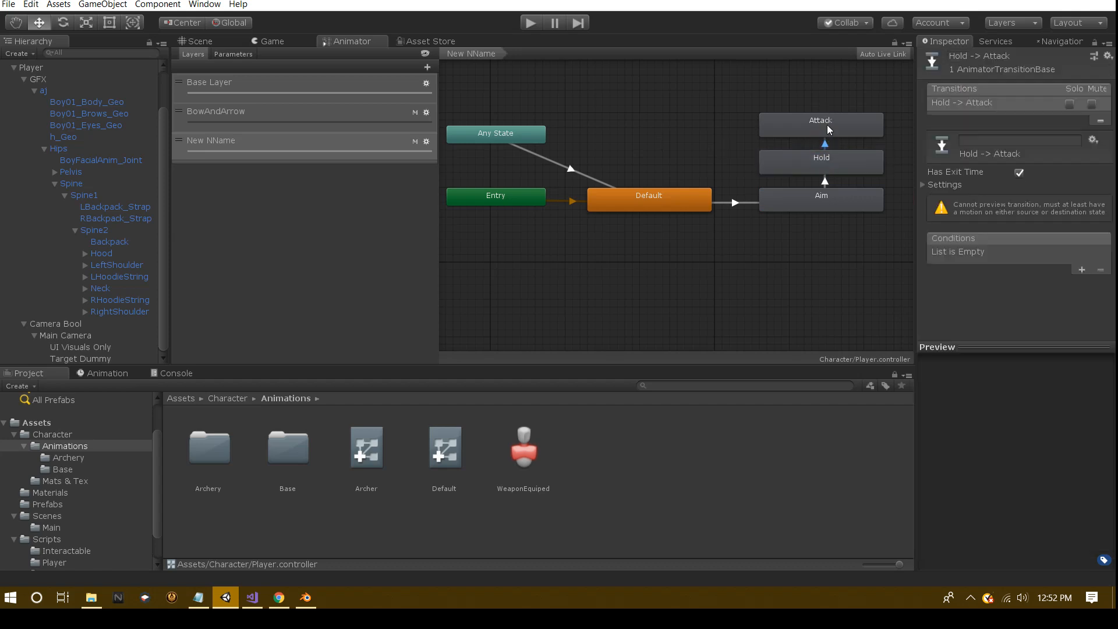
{"action": "left_click", "coordinate": [1081, 269]}
{"action": "left_click", "coordinate": [1016, 255]}
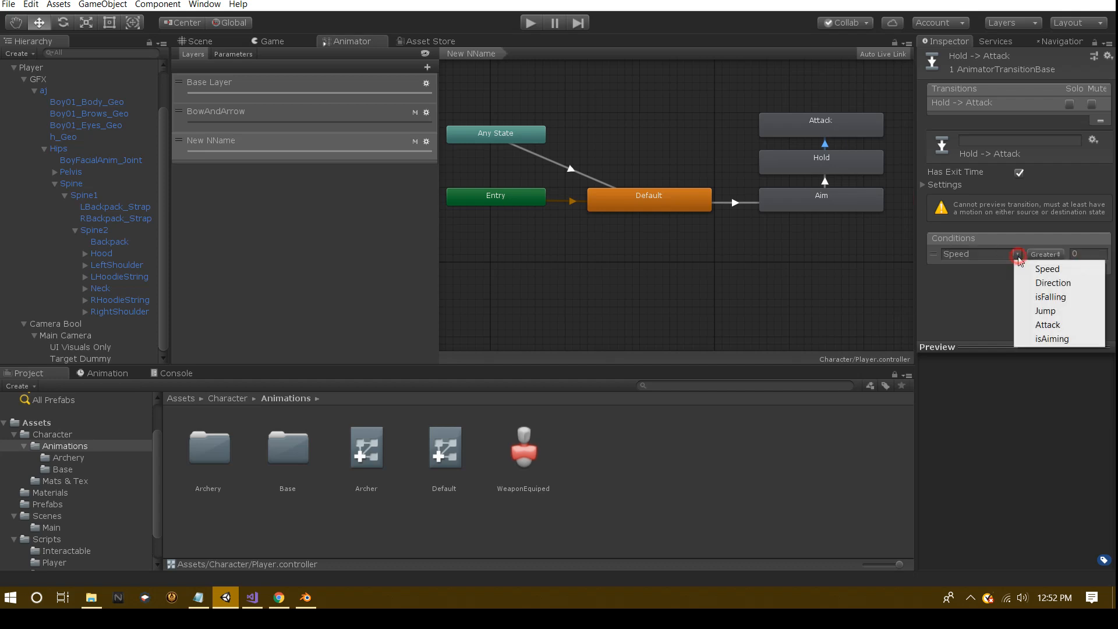
{"action": "left_click", "coordinate": [1042, 321]}
{"action": "left_click", "coordinate": [1018, 173]}
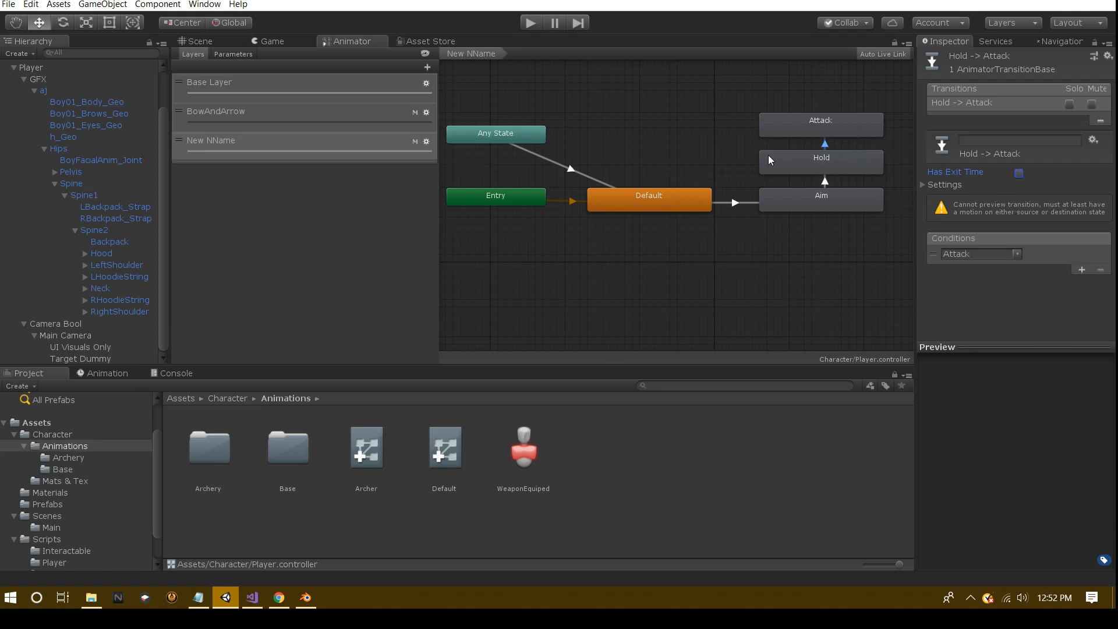
Check the BowAndArrow layer for reference, and make a transition from Attack back to Aim in the New NName layer
{"action": "scroll", "coordinate": [717, 149], "scroll_direction": "up", "scroll_amount": 1}
{"action": "scroll", "coordinate": [717, 152], "scroll_direction": "down", "scroll_amount": 3}
{"action": "scroll", "coordinate": [715, 174], "scroll_direction": "up", "scroll_amount": 3}
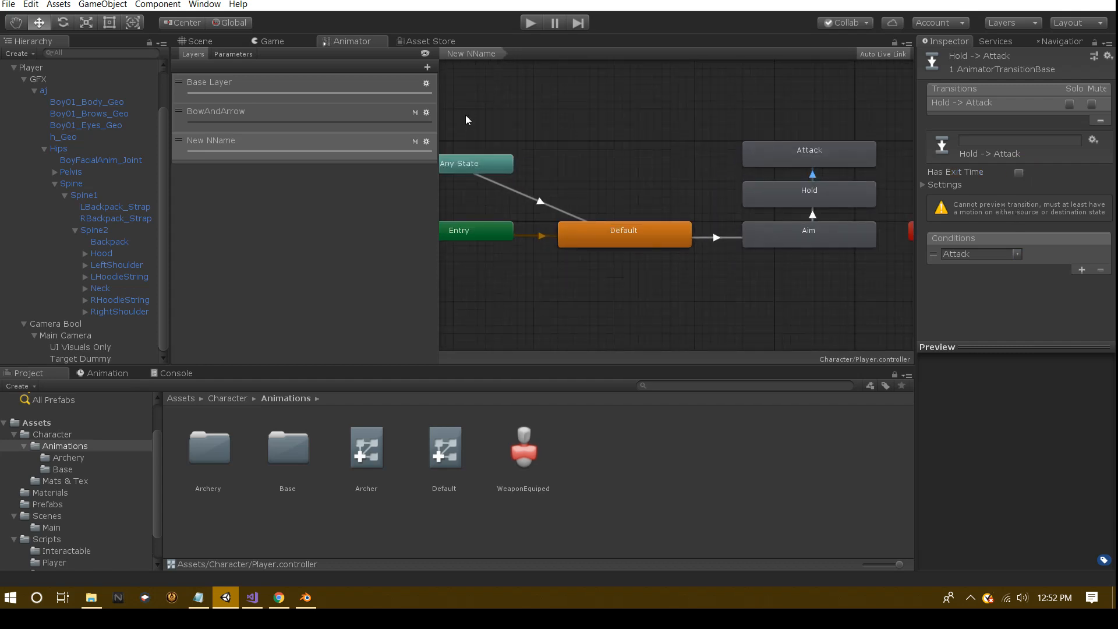
{"action": "scroll", "coordinate": [600, 154], "scroll_direction": "down", "scroll_amount": 3}
{"action": "left_click", "coordinate": [272, 125]}
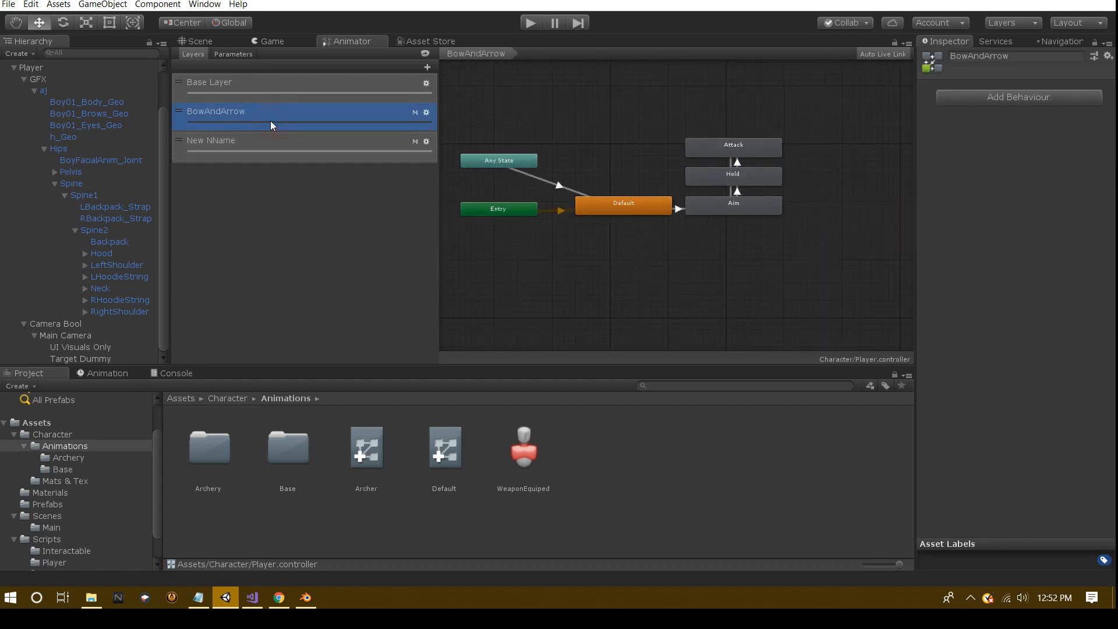
{"action": "left_click", "coordinate": [308, 149]}
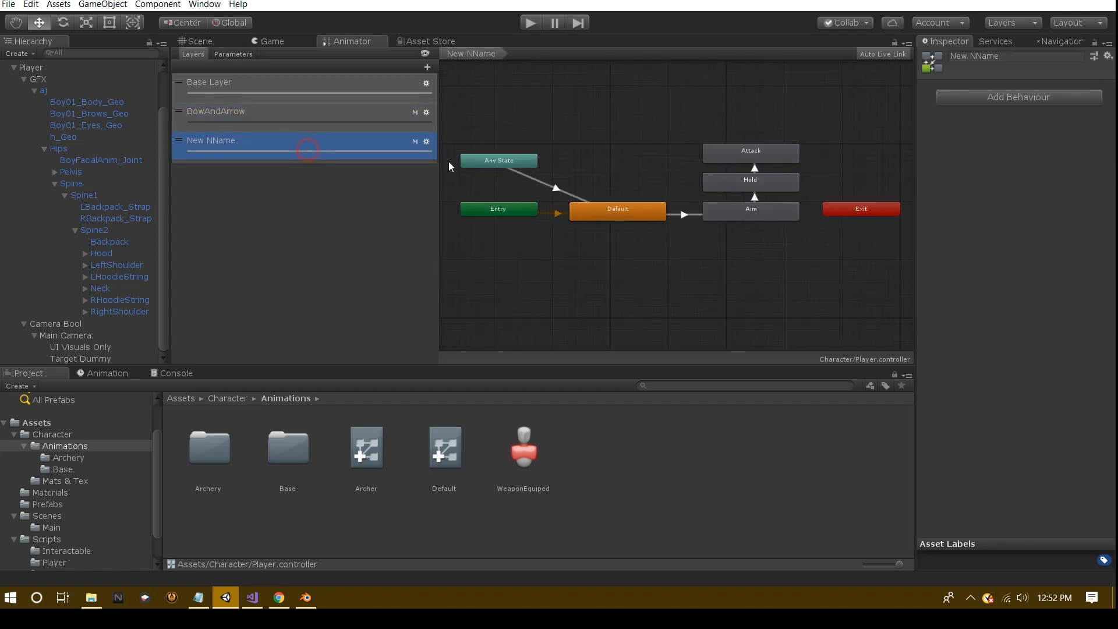
{"action": "scroll", "coordinate": [740, 164], "scroll_direction": "up", "scroll_amount": 3}
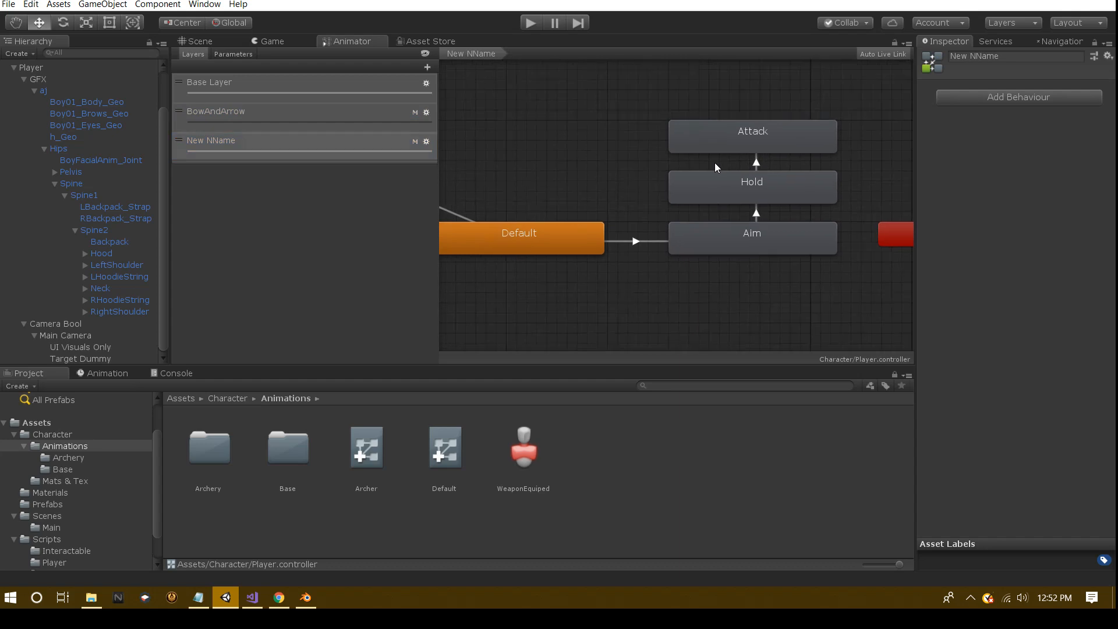
{"action": "right_click", "coordinate": [728, 153]}
{"action": "left_click", "coordinate": [748, 155]}
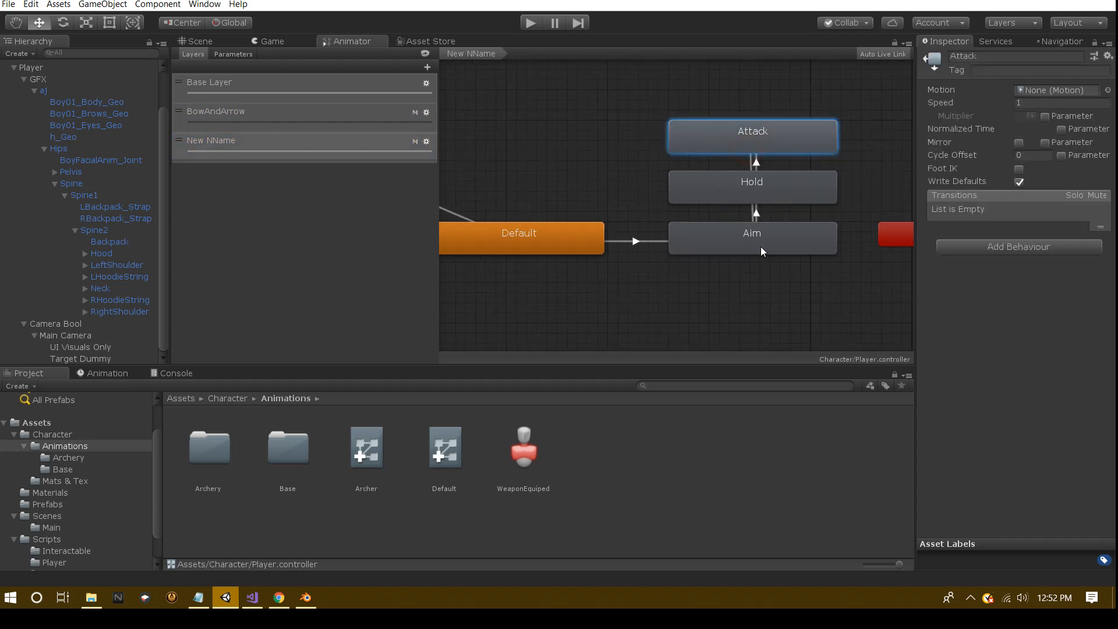
{"action": "left_click", "coordinate": [747, 224]}
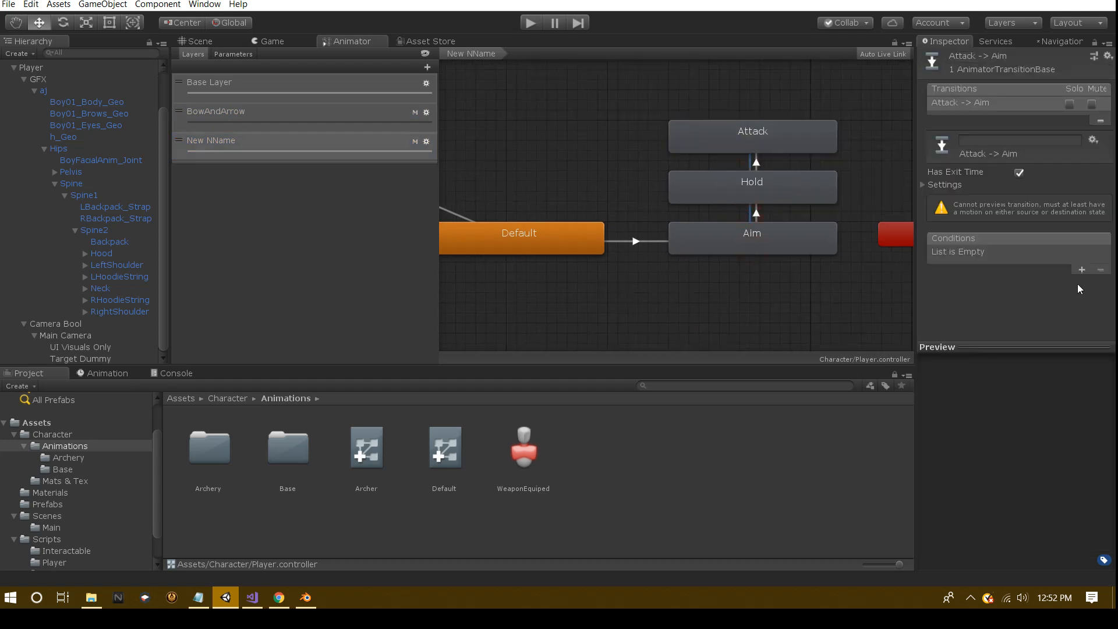
Add a condition to the Attack to Aim transition requiring isAiming to be true
{"action": "mouse_move", "coordinate": [762, 134]}
{"action": "left_mouse_down"}
{"action": "mouse_move", "coordinate": [777, 113]}
{"action": "mouse_move", "coordinate": [717, 113]}
{"action": "mouse_move", "coordinate": [778, 145]}
{"action": "mouse_move", "coordinate": [767, 136]}
{"action": "left_mouse_up"}
{"action": "right_click", "coordinate": [714, 119]}
{"action": "left_click", "coordinate": [738, 236]}
{"action": "left_click", "coordinate": [748, 211]}
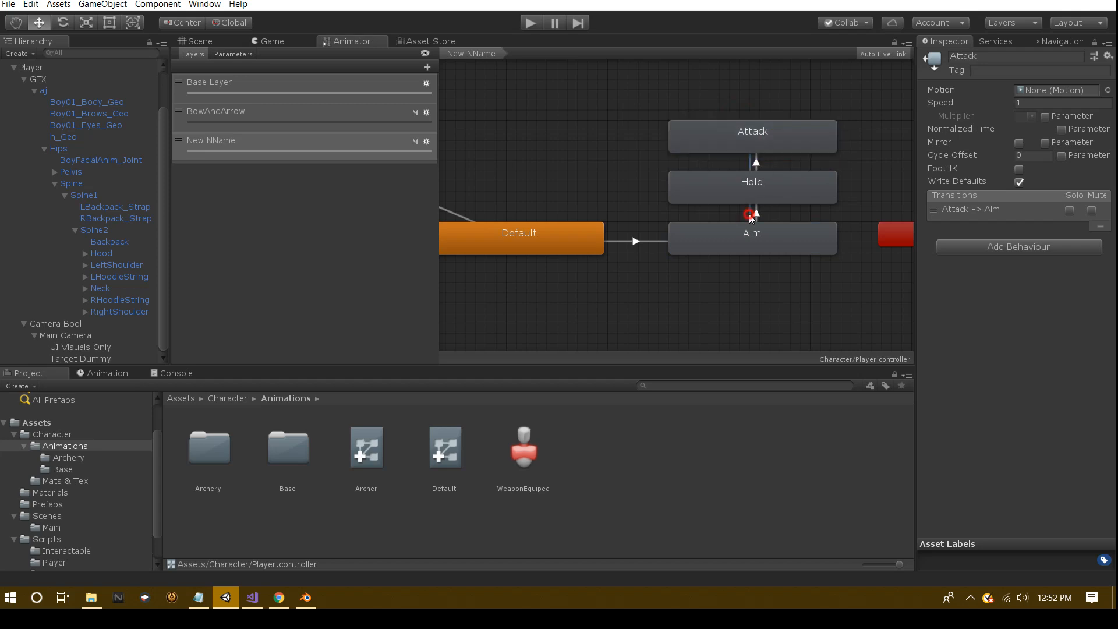
{"action": "left_click", "coordinate": [1081, 271]}
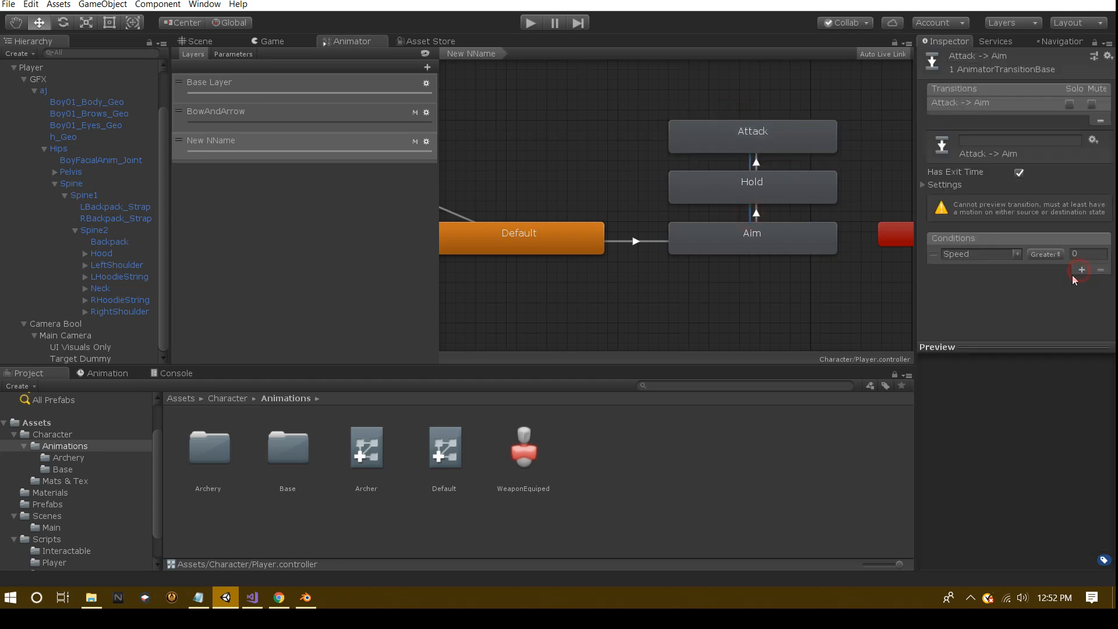
{"action": "left_click", "coordinate": [1026, 255]}
{"action": "left_click", "coordinate": [1045, 339]}
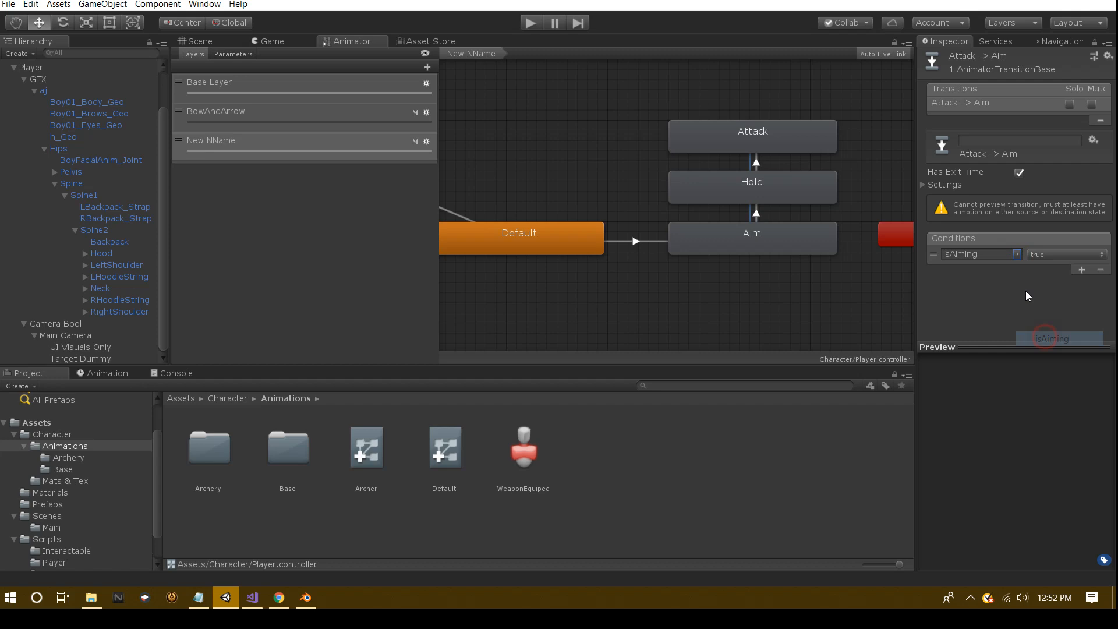
{"action": "left_click", "coordinate": [1044, 255]}
{"action": "left_click", "coordinate": [1042, 265]}
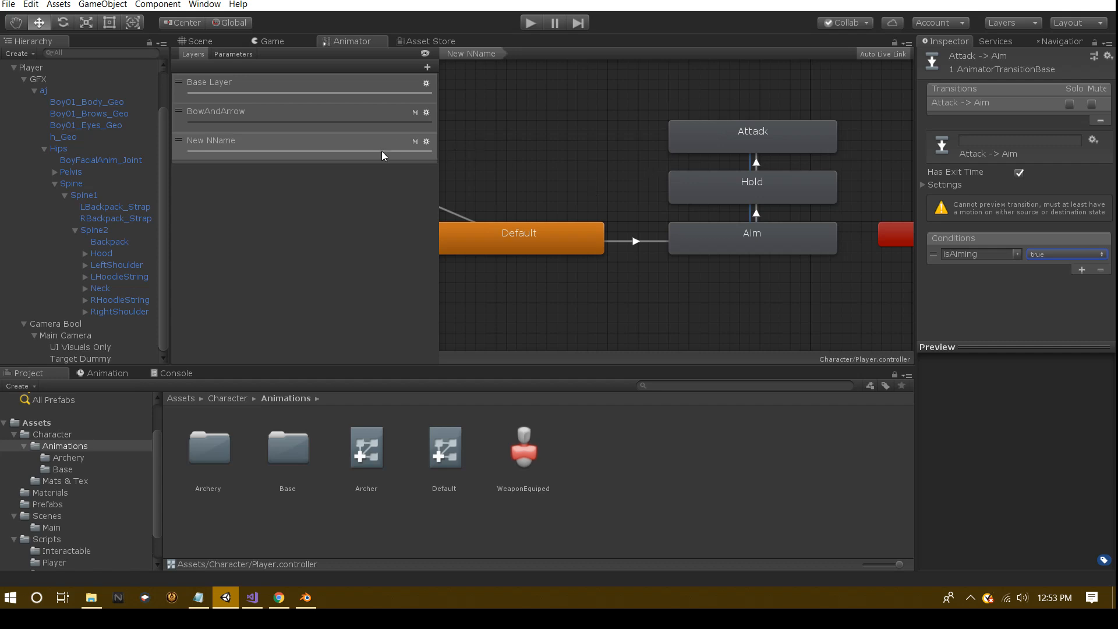
{"action": "middle_click_drag", "start_coordinate": [618, 177], "coordinate": [656, 173]}
{"action": "scroll", "coordinate": [657, 173], "scroll_direction": "down", "scroll_amount": 5}
{"action": "scroll", "coordinate": [622, 187], "scroll_direction": "up", "scroll_amount": 4}
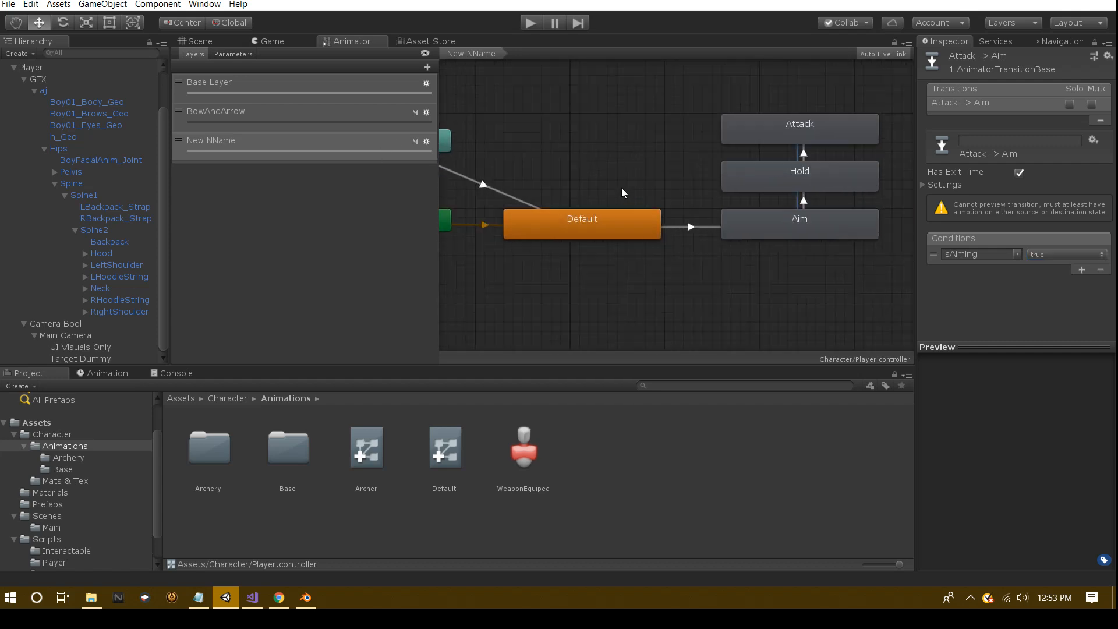
{"action": "scroll", "coordinate": [578, 133], "scroll_direction": "up", "scroll_amount": 2}
{"action": "scroll", "coordinate": [604, 160], "scroll_direction": "down", "scroll_amount": 6}
{"action": "middle_click_drag", "start_coordinate": [579, 133], "coordinate": [644, 210]}
{"action": "scroll", "coordinate": [603, 162], "scroll_direction": "up", "scroll_amount": 3}
{"action": "scroll", "coordinate": [589, 168], "scroll_direction": "down", "scroll_amount": 3}
{"action": "scroll", "coordinate": [644, 210], "scroll_direction": "down", "scroll_amount": 2}
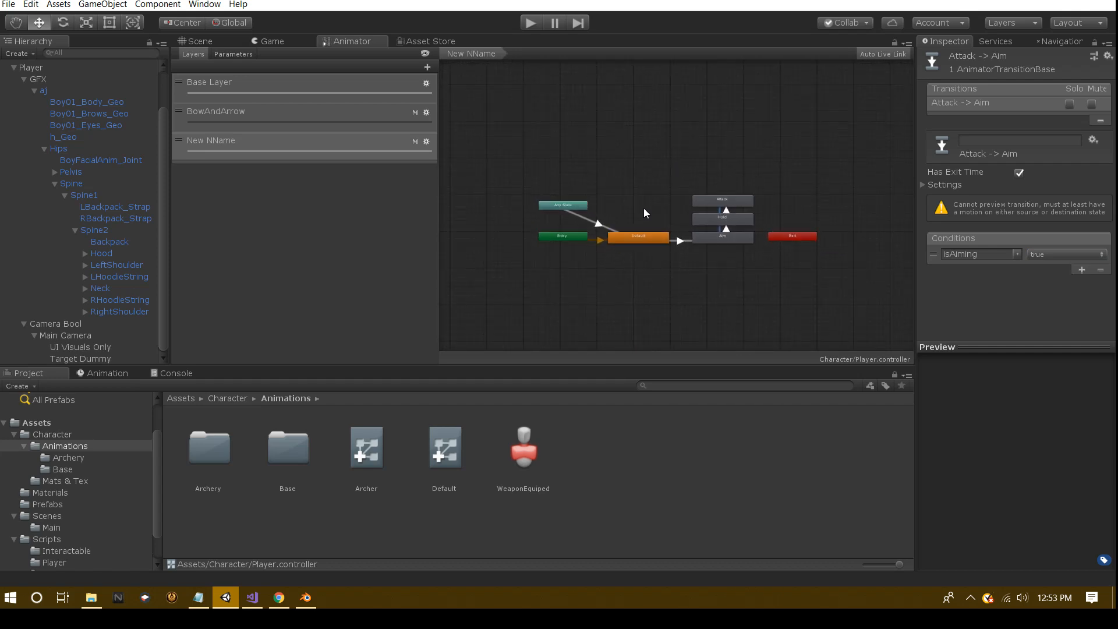
Delete the New NName layer from the Player animator controller
{"action": "scroll", "coordinate": [670, 207], "scroll_direction": "up", "scroll_amount": 3}
{"action": "scroll", "coordinate": [656, 219], "scroll_direction": "down", "scroll_amount": 2}
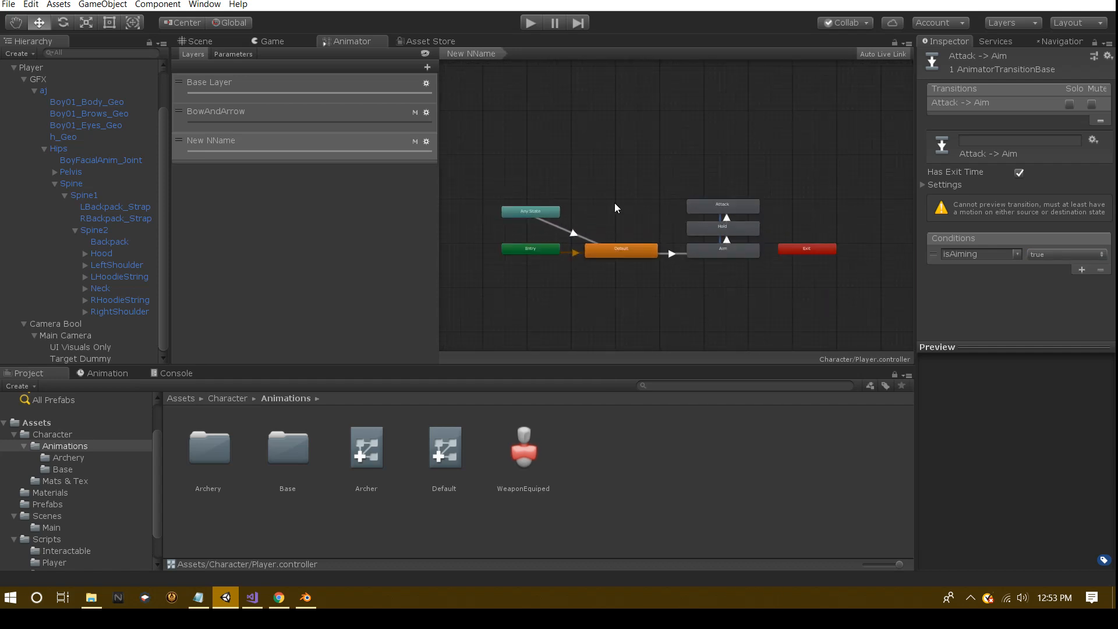
{"action": "left_click", "coordinate": [314, 151]}
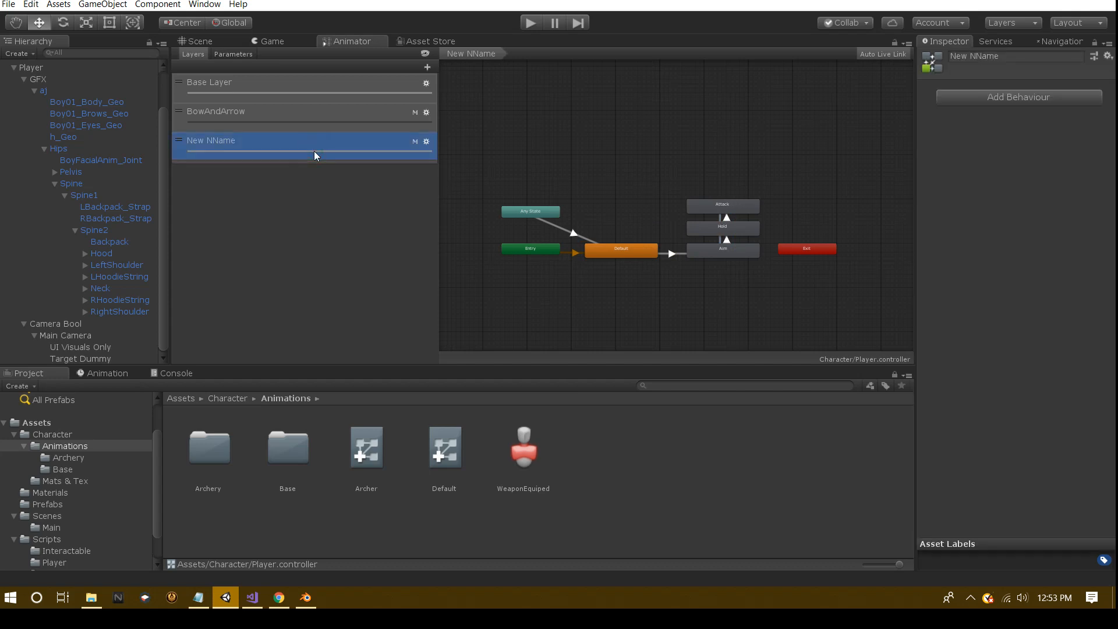
{"action": "key", "text": "Delete"}
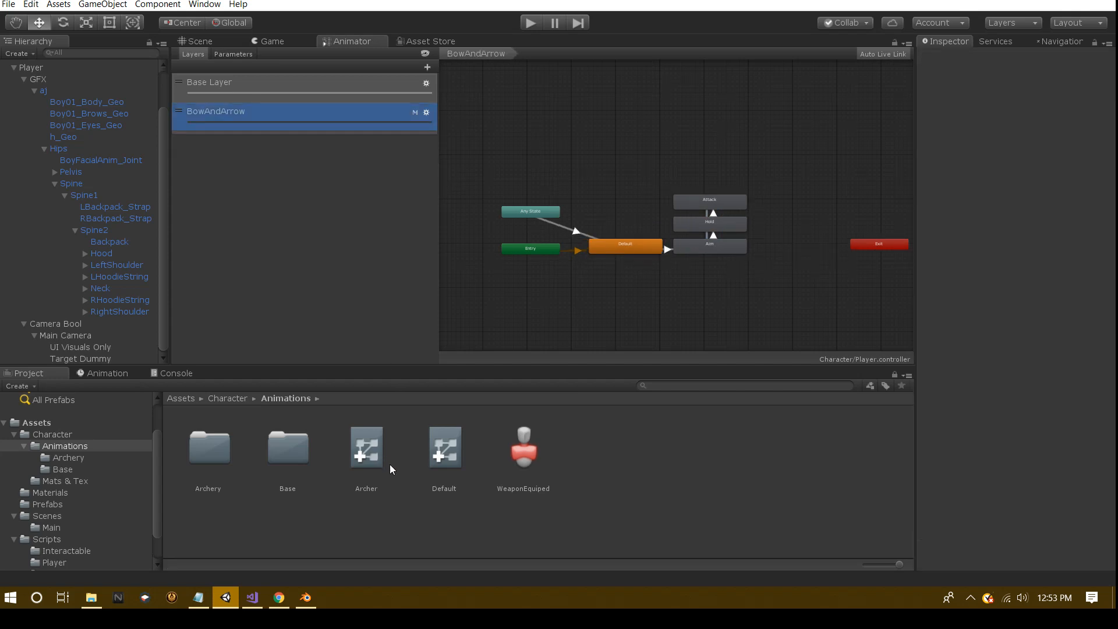
{"action": "right_click", "coordinate": [646, 466]}
{"action": "left_click", "coordinate": [760, 168]}
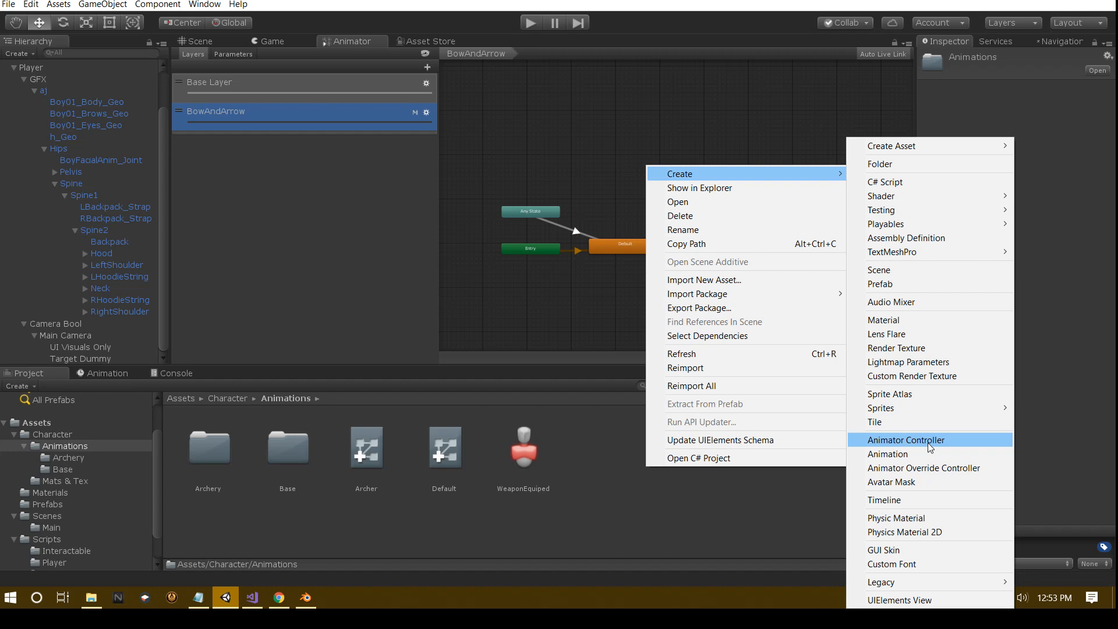
{"action": "left_click", "coordinate": [601, 175]}
{"action": "scroll", "coordinate": [612, 201], "scroll_direction": "up", "scroll_amount": 5}
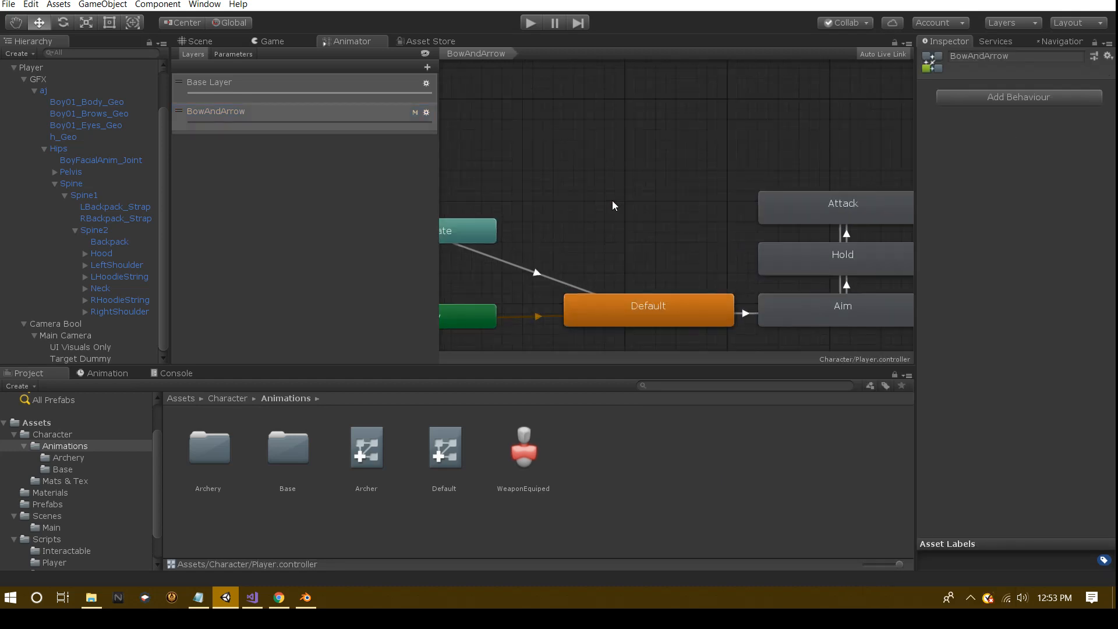
{"action": "scroll", "coordinate": [627, 171], "scroll_direction": "down", "scroll_amount": 1}
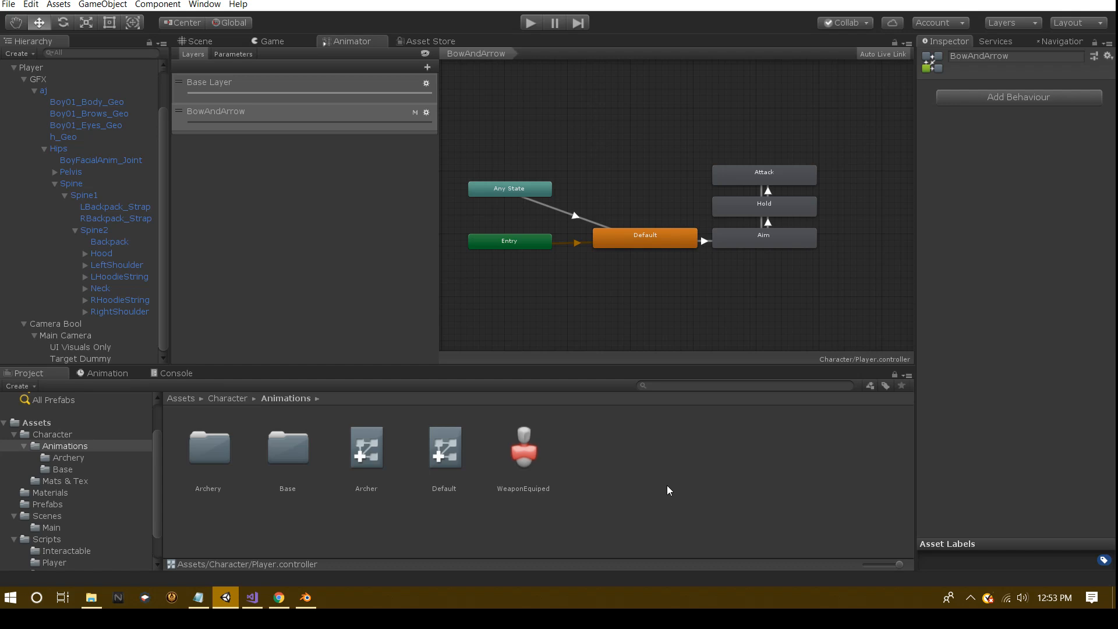
Create an Animator Override Controller in the Animations folder and name it Rogue
{"action": "right_click", "coordinate": [668, 486]}
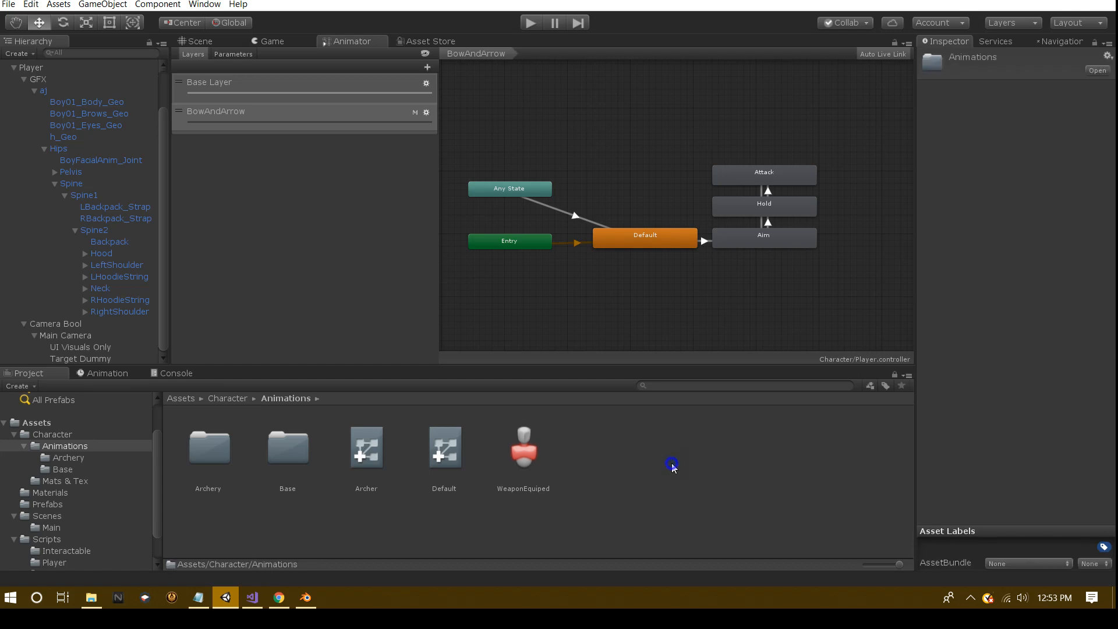
{"action": "mouse_move", "coordinate": [779, 170]}
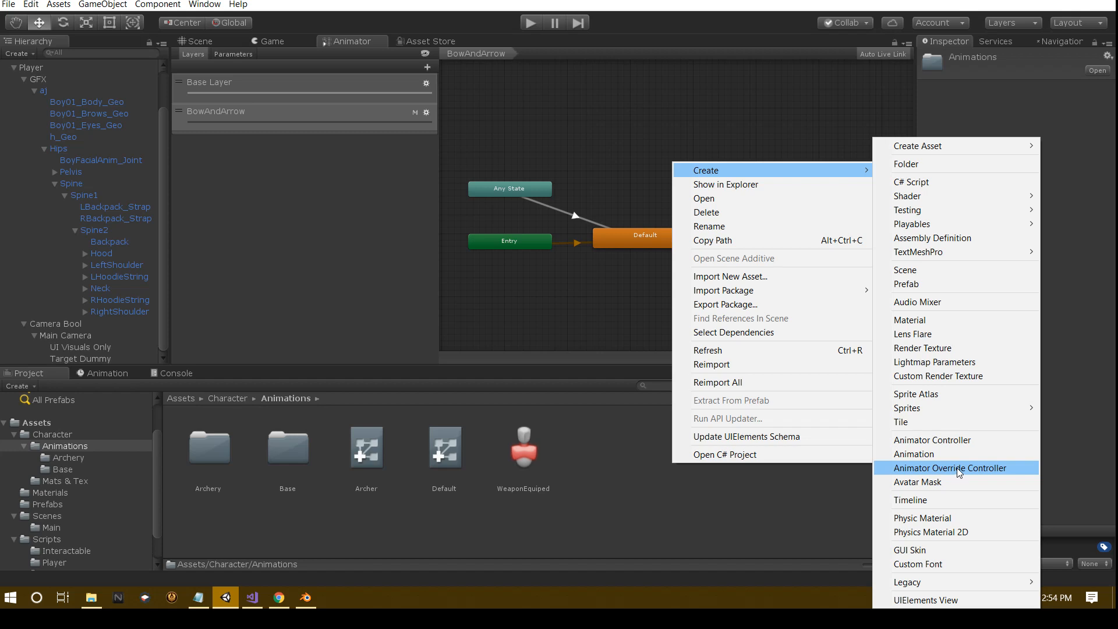
{"action": "left_click", "coordinate": [958, 472]}
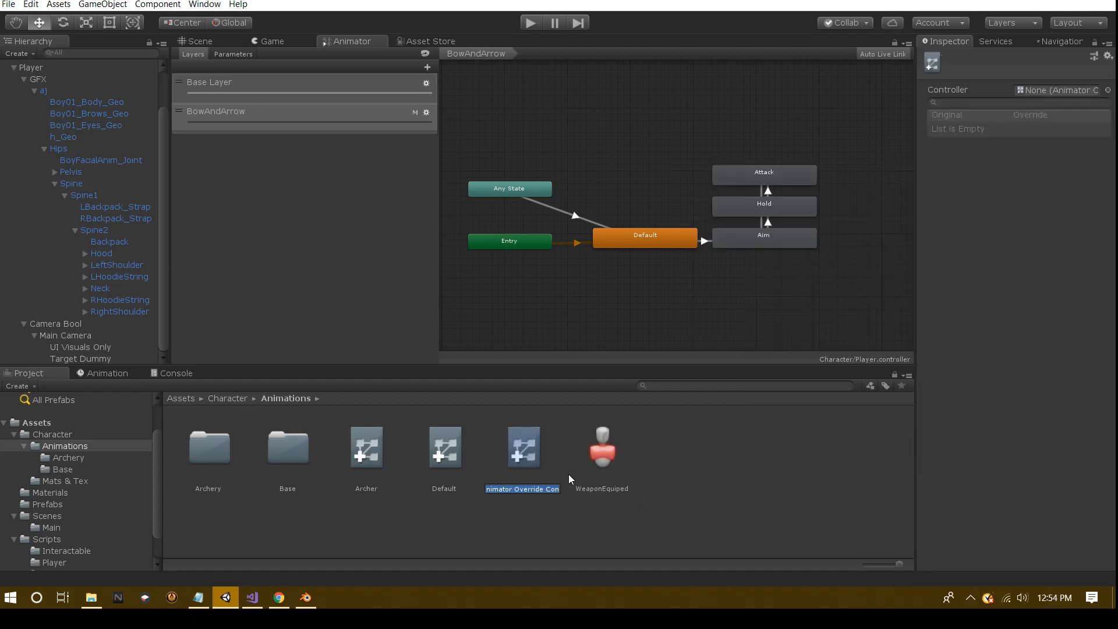
{"action": "type", "text": "Rogue"}
{"action": "key", "text": "Return"}
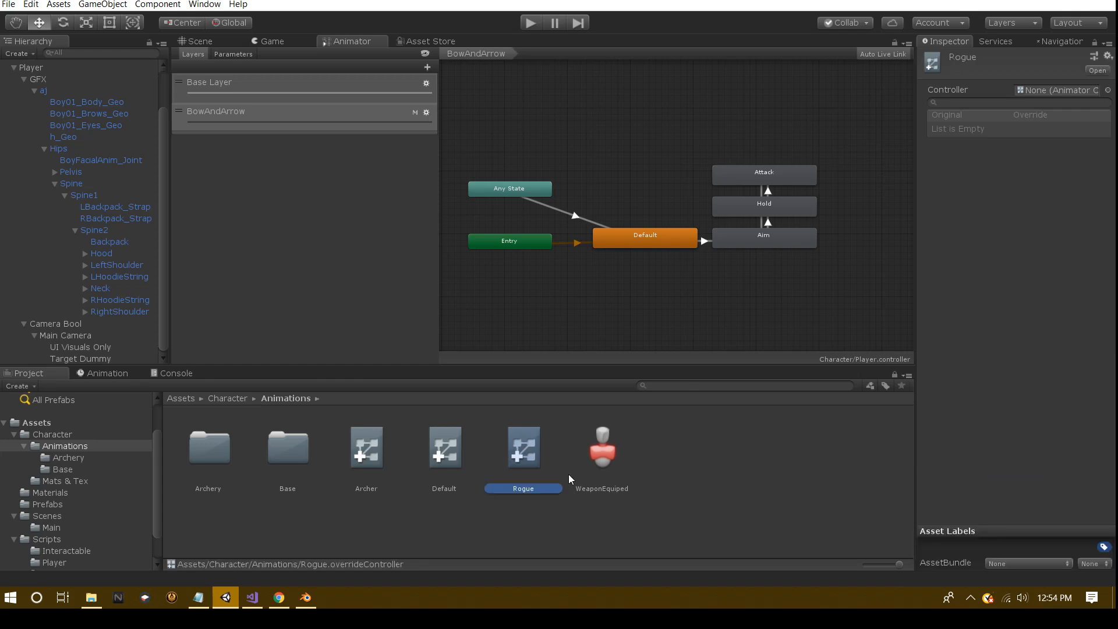
Assign Player as the base controller of the Rogue override controller
{"action": "left_click", "coordinate": [1108, 91]}
{"action": "left_click", "coordinate": [76, 51]}
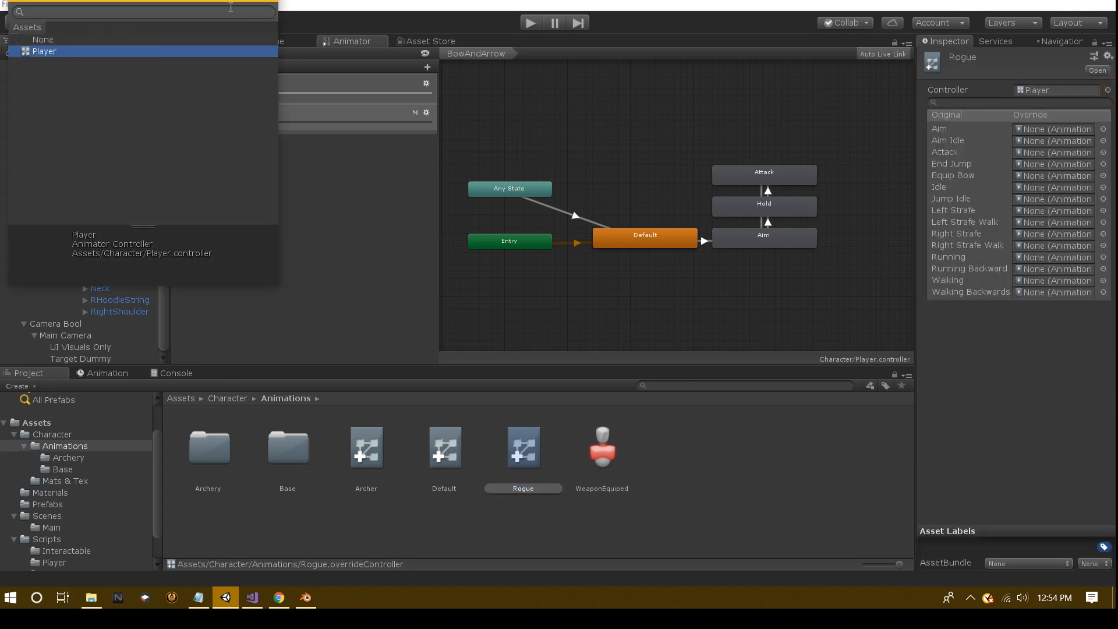
{"action": "left_click", "coordinate": [1066, 387]}
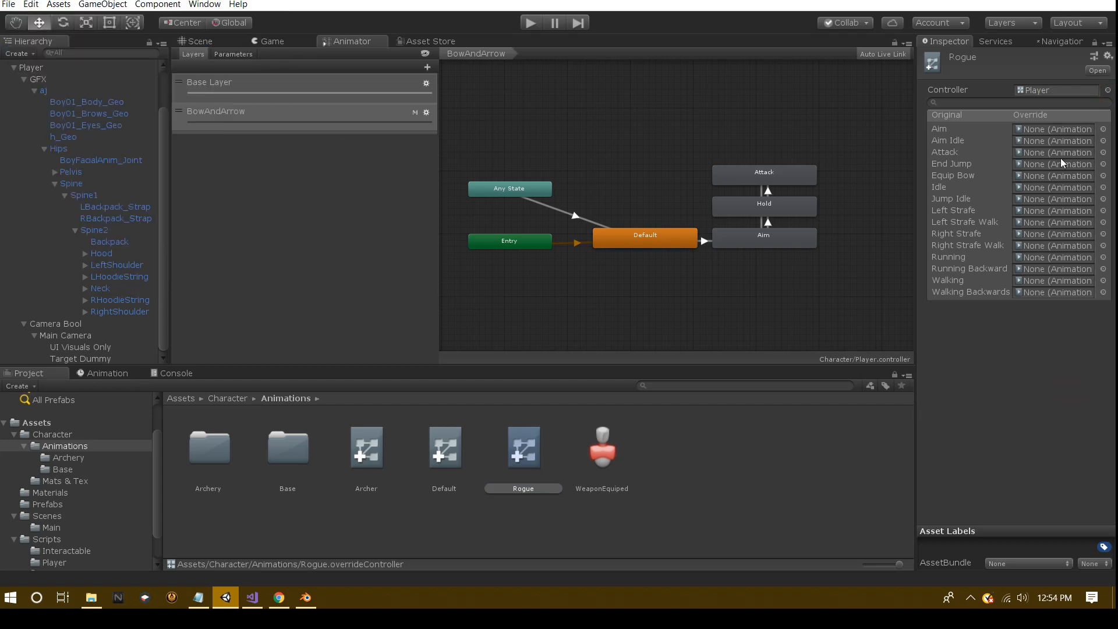
Examine the original clips in Rogue's override list, from Aim to Walking Backwards, and the project folders that hold them
{"action": "left_click", "coordinate": [953, 129]}
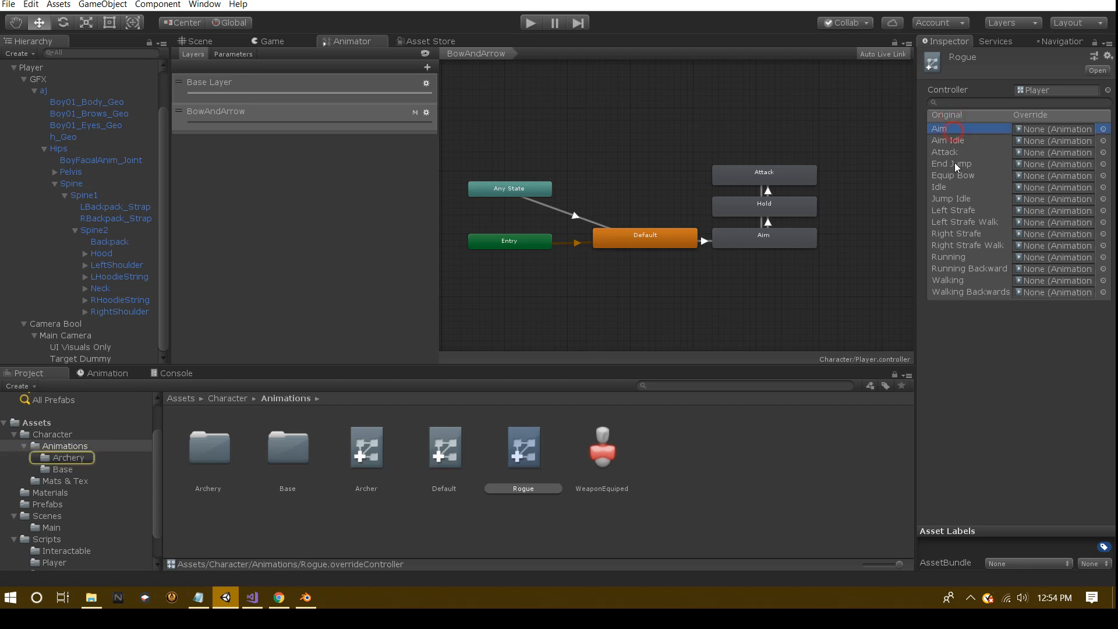
{"action": "left_click", "coordinate": [951, 141]}
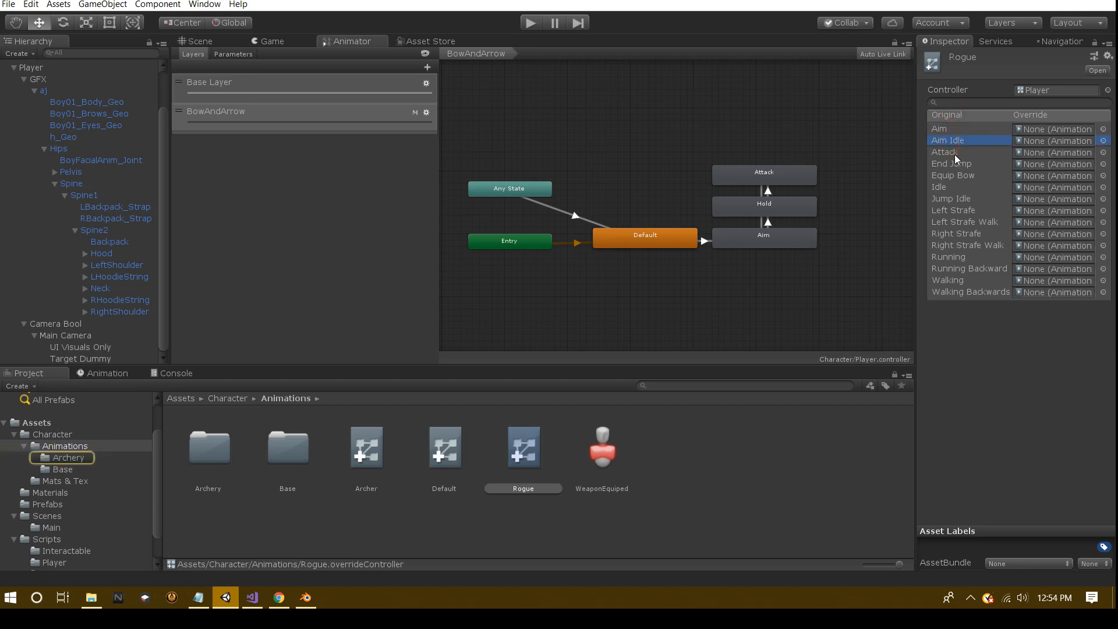
{"action": "left_click", "coordinate": [955, 153]}
{"action": "left_click", "coordinate": [959, 165]}
{"action": "left_click", "coordinate": [961, 176]}
{"action": "left_click", "coordinate": [962, 188]}
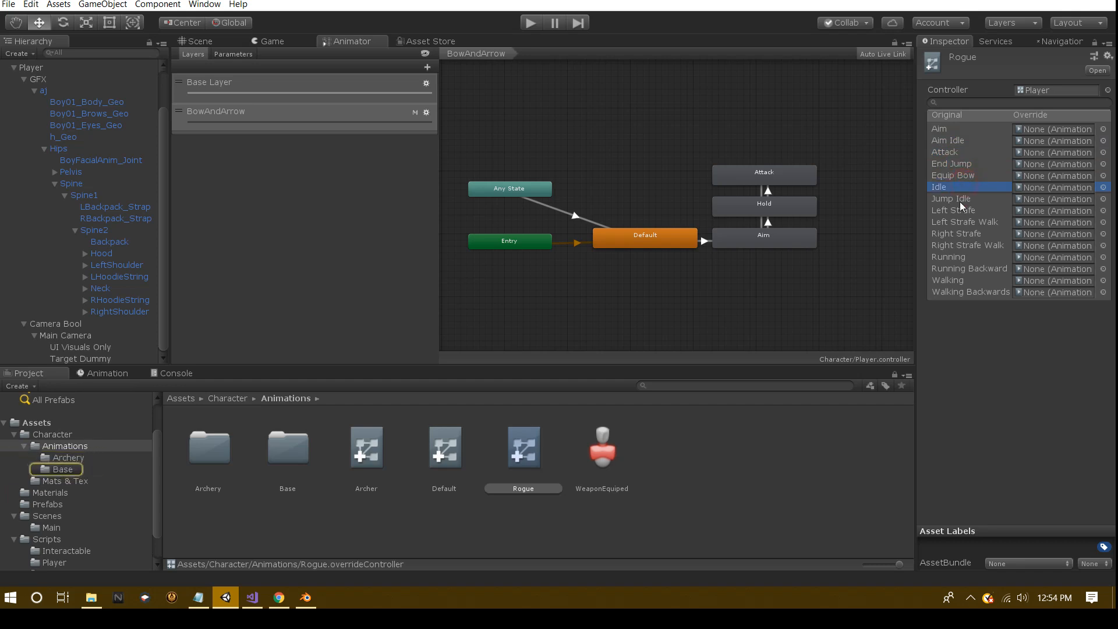
{"action": "left_click", "coordinate": [960, 199]}
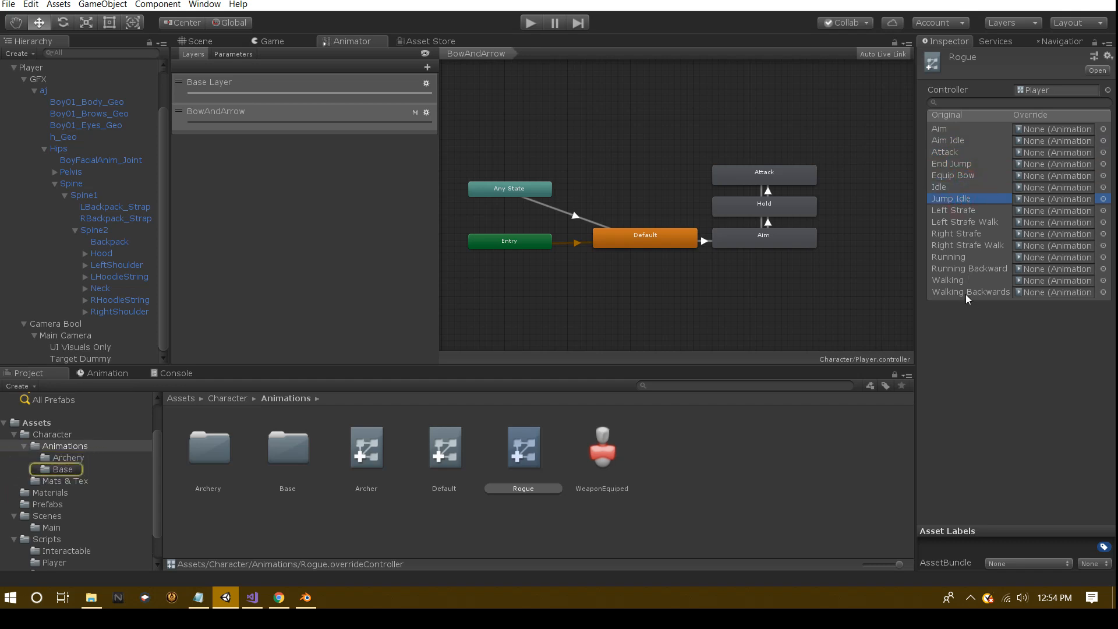
{"action": "left_click", "coordinate": [966, 293]}
{"action": "left_click", "coordinate": [960, 280]}
{"action": "left_click", "coordinate": [956, 234]}
{"action": "left_click", "coordinate": [950, 187]}
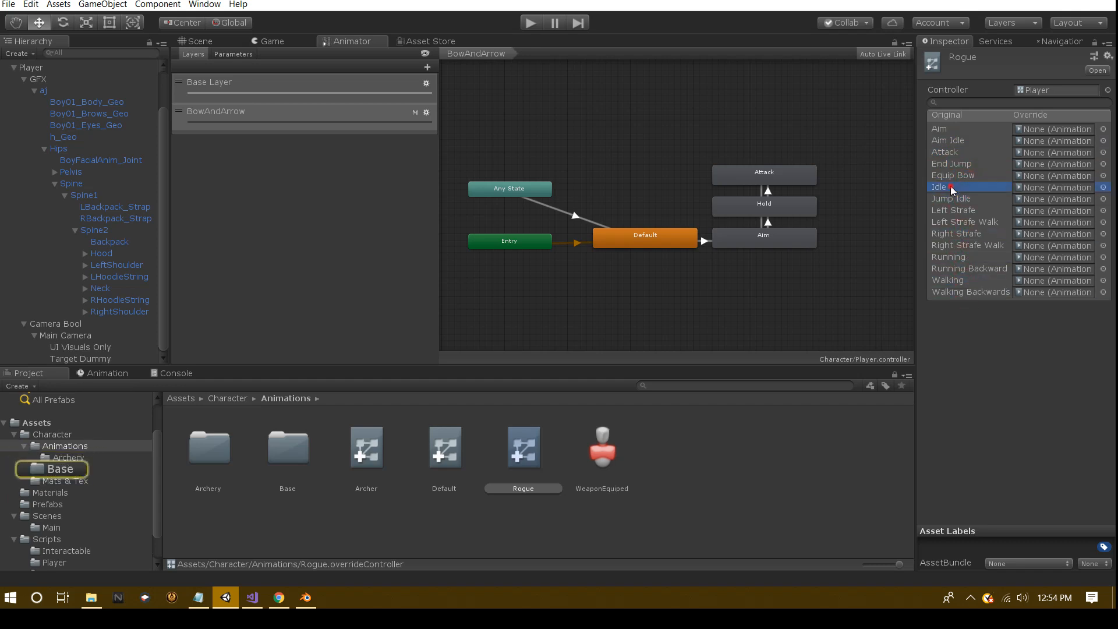
{"action": "left_click", "coordinate": [959, 175]}
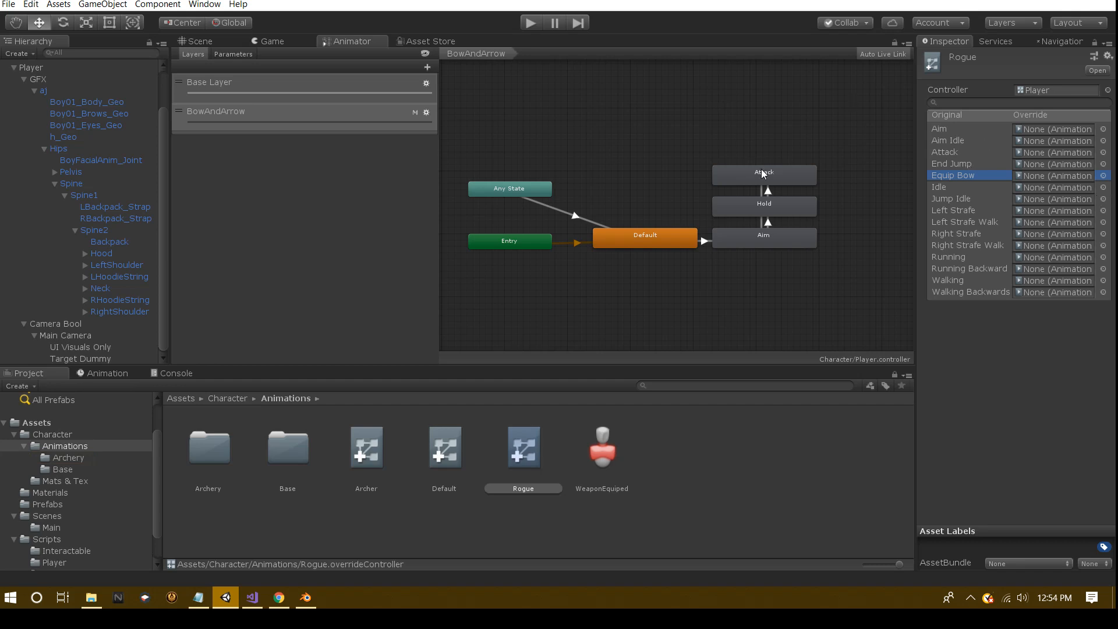
Inspect the BowAndArrow Attack state and the Base Layer's Jump Idle, End Jump and Motion states, and compare them with Rogue's override list
{"action": "left_click", "coordinate": [746, 182]}
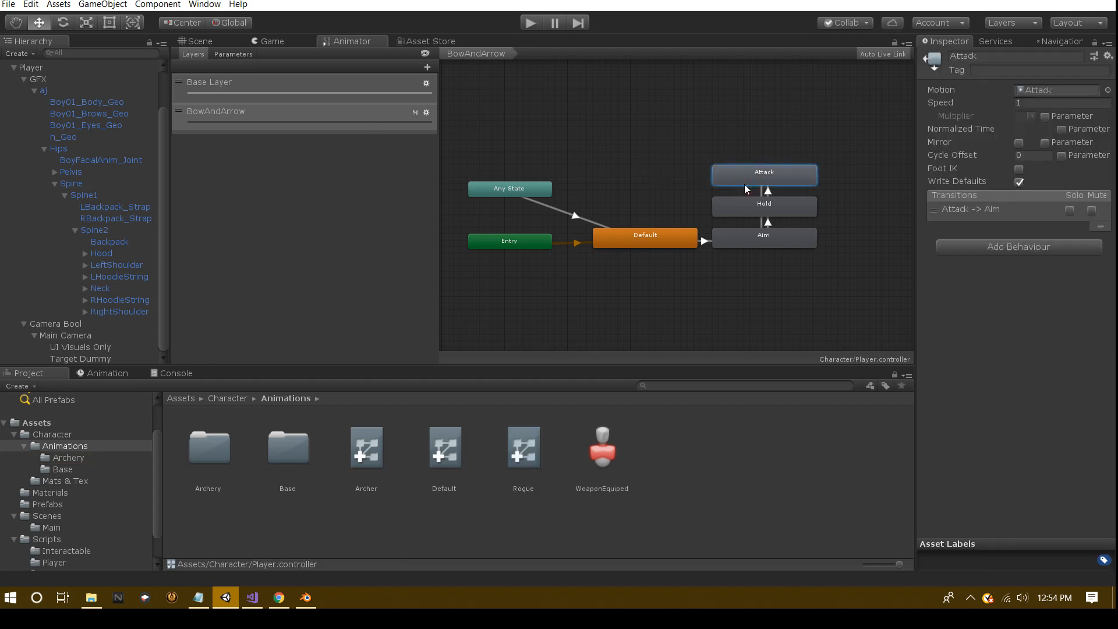
{"action": "scroll", "coordinate": [756, 170], "scroll_direction": "down", "scroll_amount": 1}
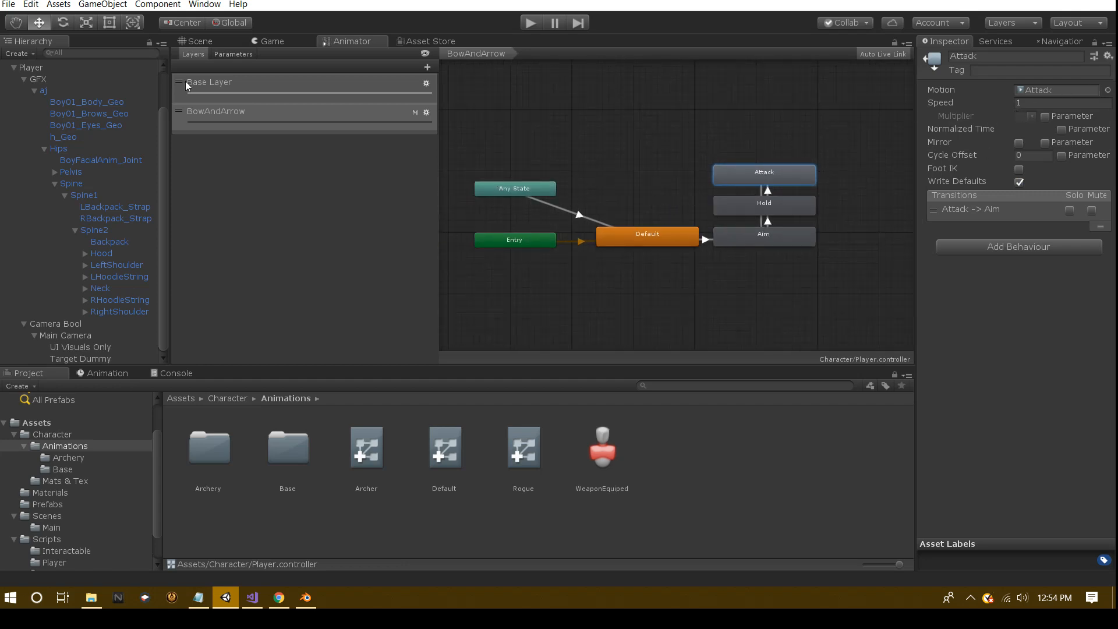
{"action": "left_click", "coordinate": [313, 93]}
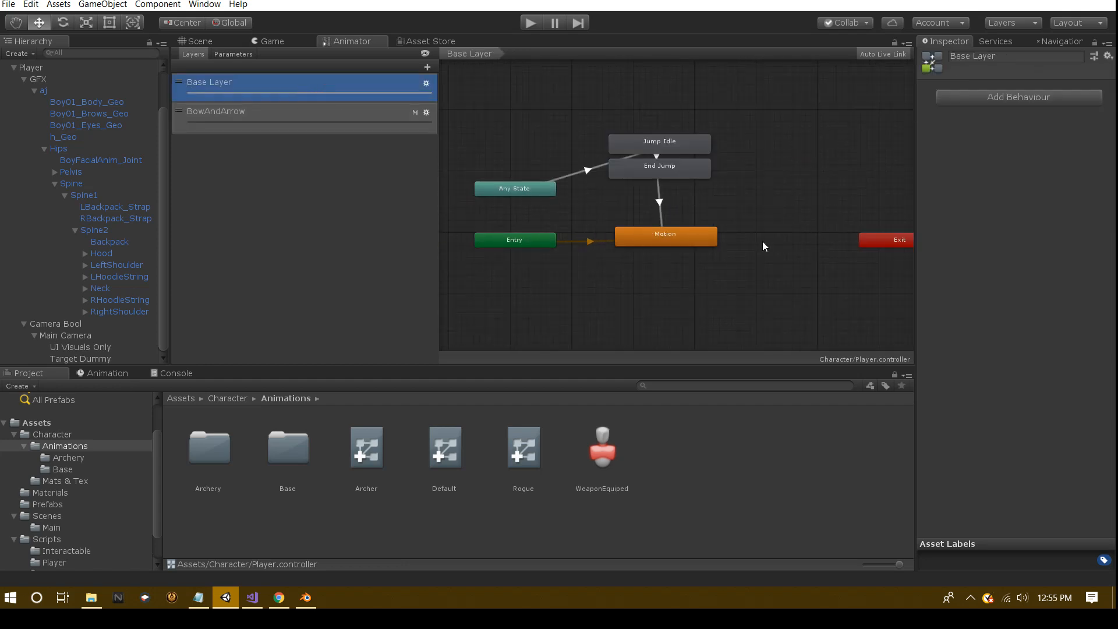
{"action": "left_click", "coordinate": [673, 150]}
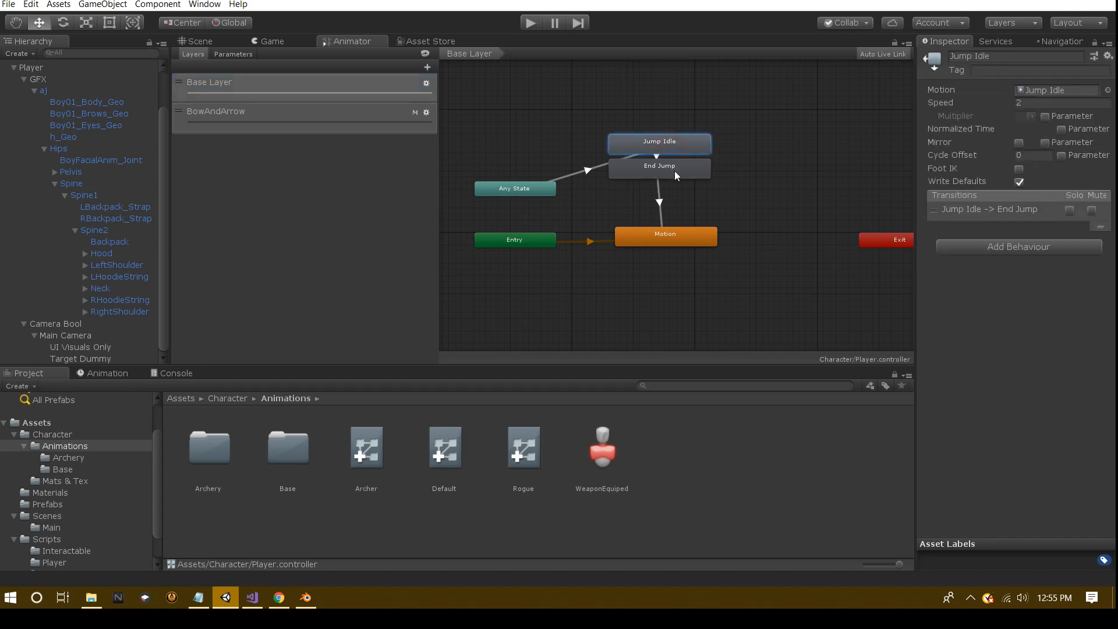
{"action": "left_click", "coordinate": [675, 170]}
{"action": "left_click", "coordinate": [676, 239]}
{"action": "left_click", "coordinate": [524, 448]}
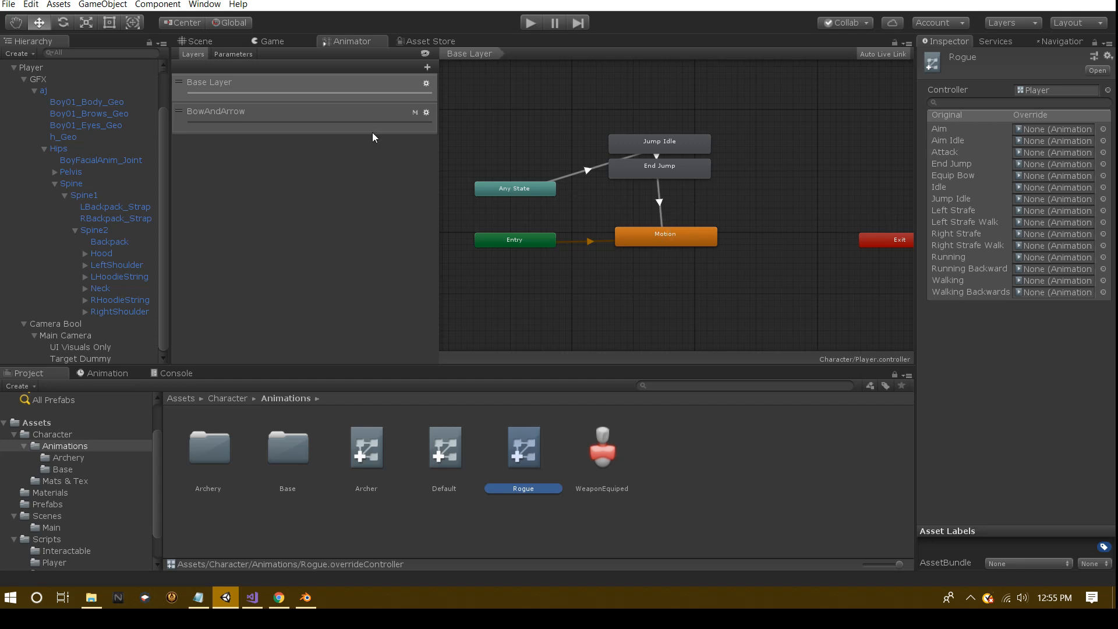
Check which motion clips the Default, Attack, Hold and Aim states use in the BowAndArrow layer
{"action": "left_click", "coordinate": [300, 111]}
{"action": "left_click", "coordinate": [618, 236]}
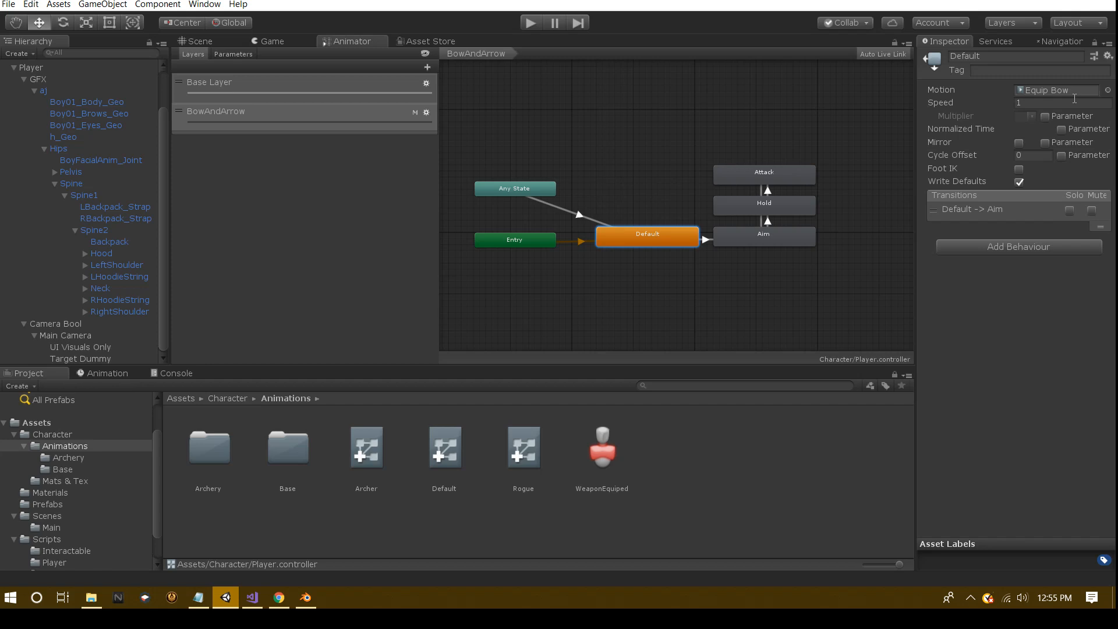
{"action": "scroll", "coordinate": [639, 226], "scroll_direction": "up", "scroll_amount": 5}
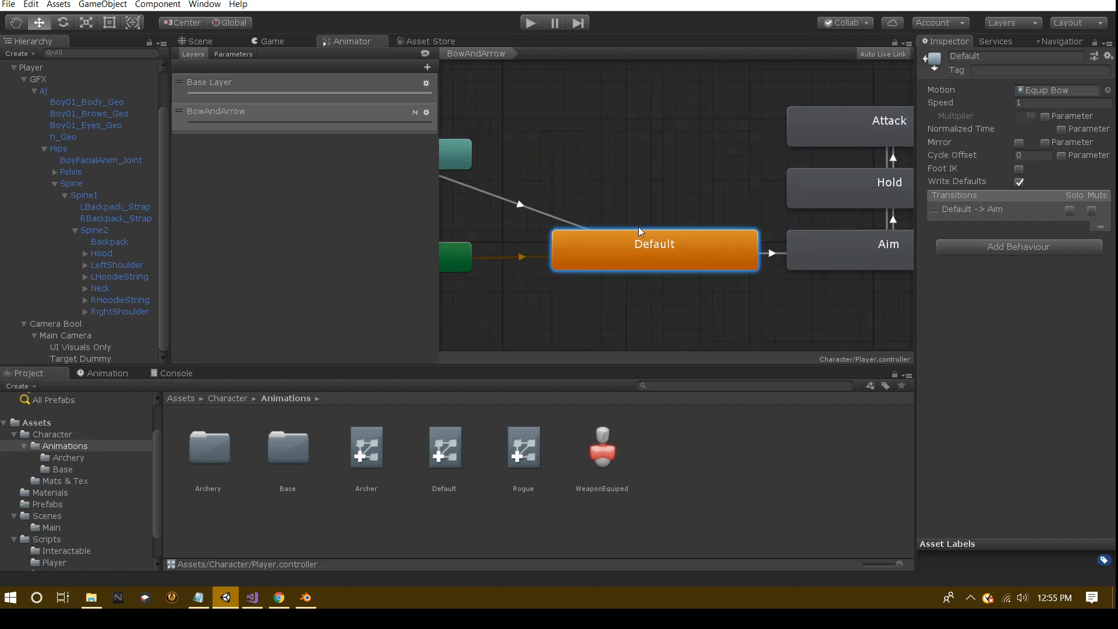
{"action": "scroll", "coordinate": [646, 224], "scroll_direction": "down", "scroll_amount": 3}
{"action": "middle_click_drag", "start_coordinate": [691, 152], "coordinate": [648, 159]}
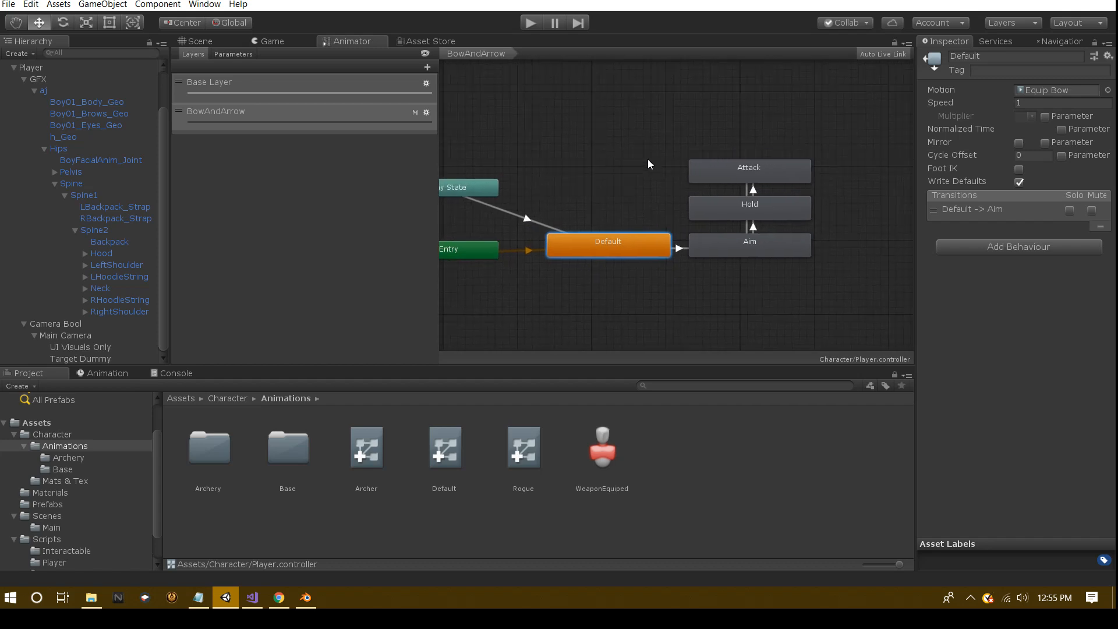
{"action": "left_click", "coordinate": [736, 176]}
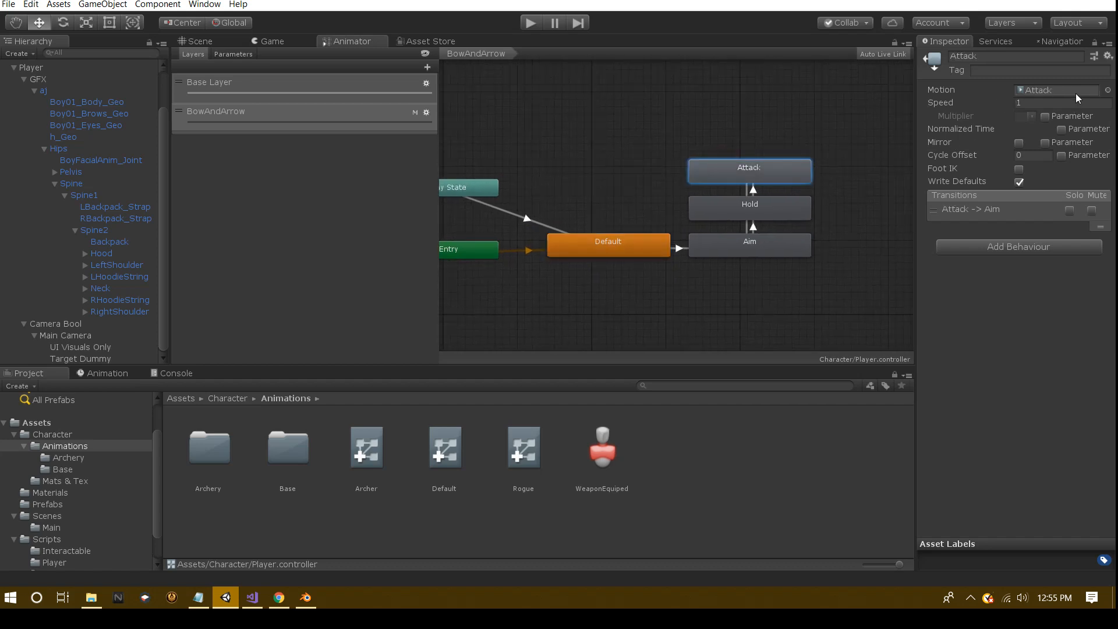
{"action": "left_click", "coordinate": [794, 215]}
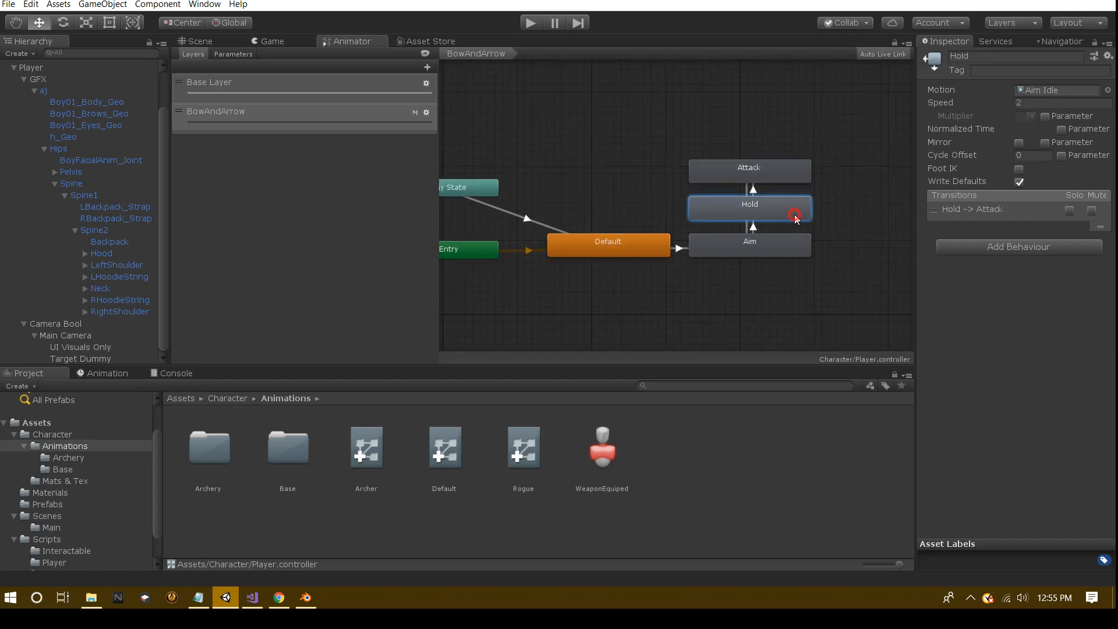
{"action": "left_click", "coordinate": [1072, 92]}
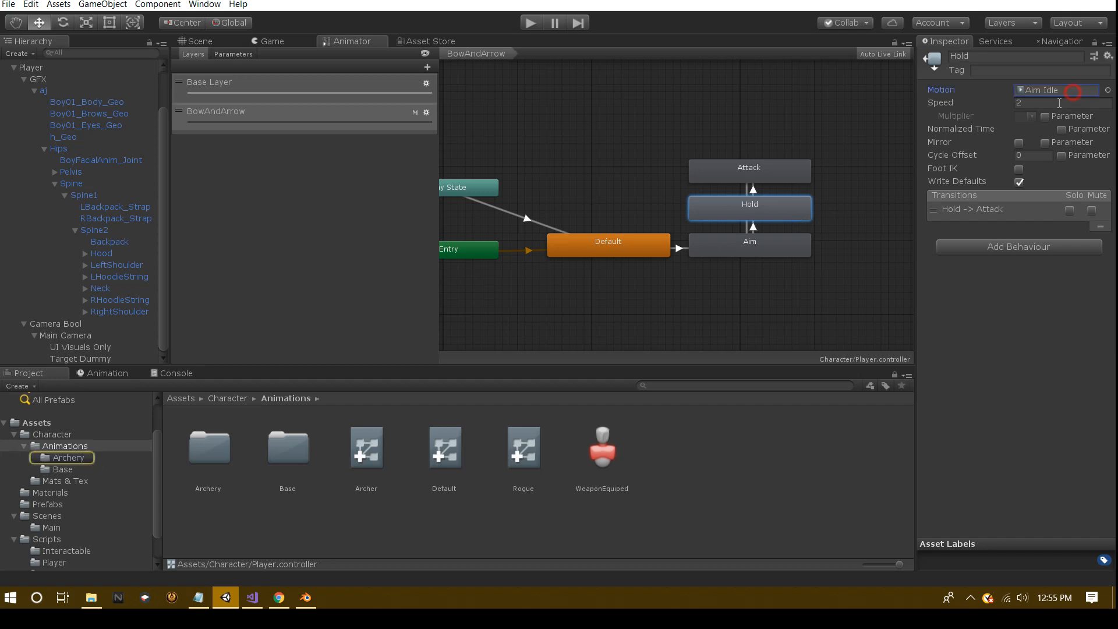
{"action": "left_click", "coordinate": [774, 245]}
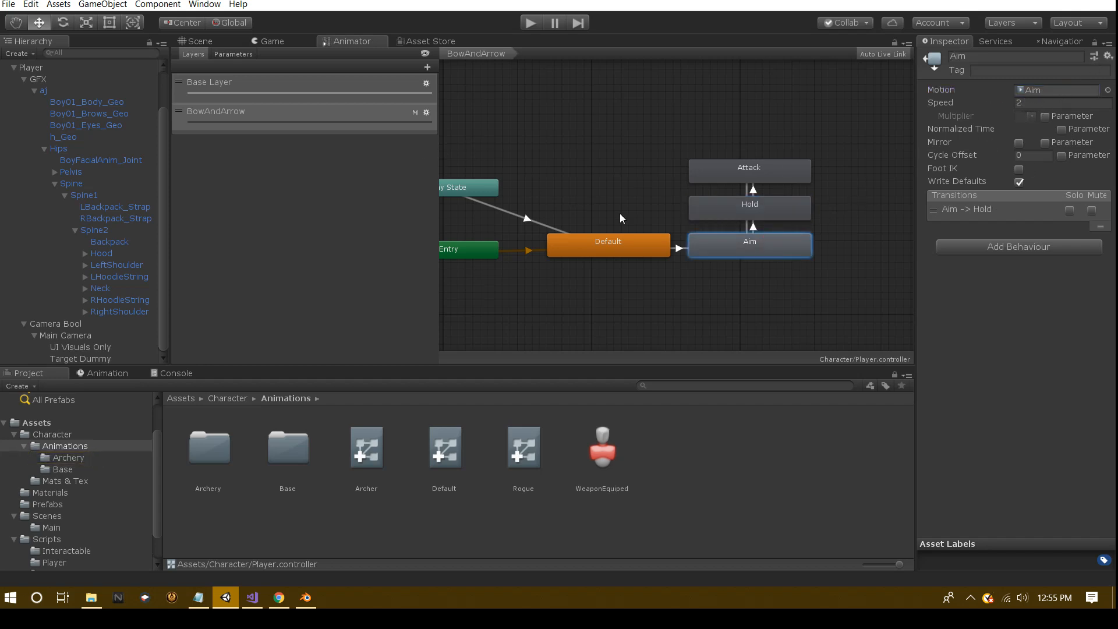
Open the Base Layer's Motion blend tree and inspect its Running, Walking, Idle, Walking Backwards and Running Backward clips
{"action": "left_click", "coordinate": [292, 82]}
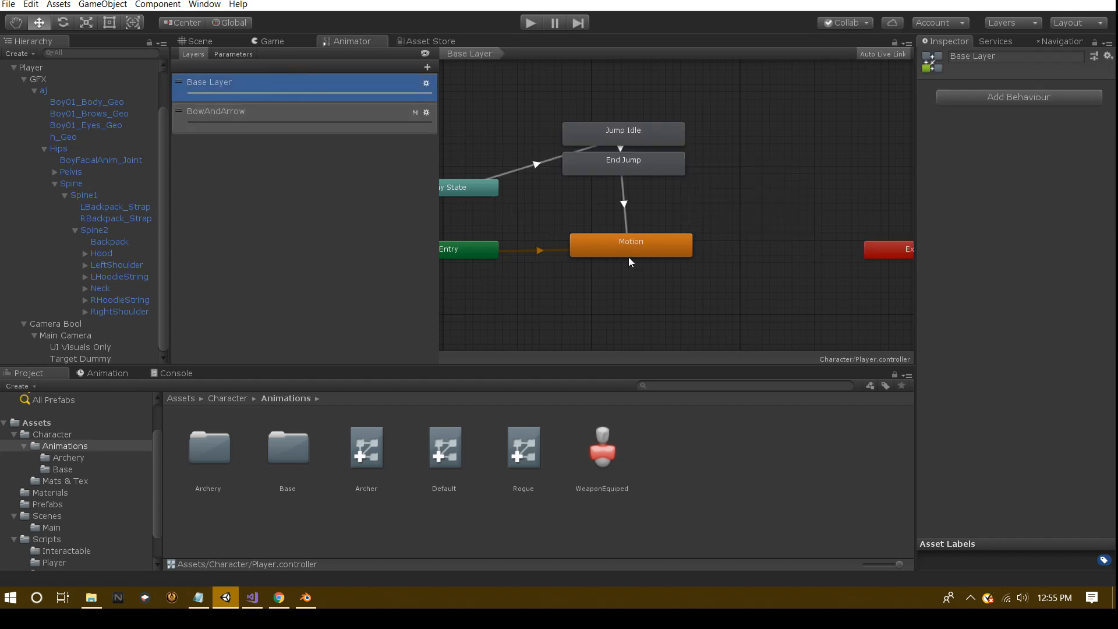
{"action": "double_click", "coordinate": [629, 252]}
{"action": "left_click", "coordinate": [763, 90]}
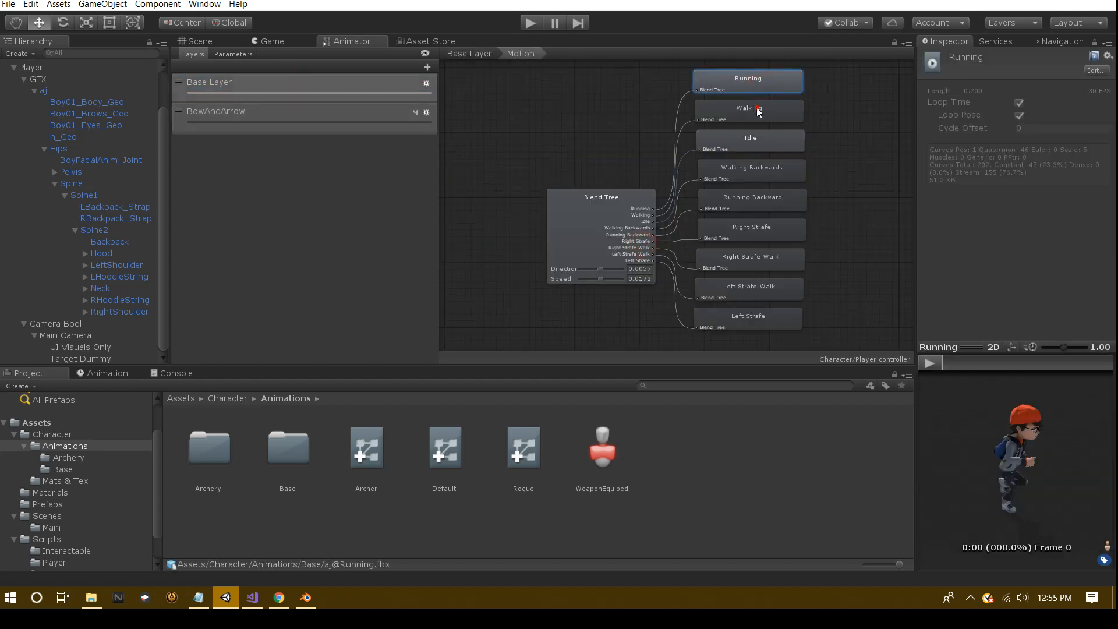
{"action": "left_click", "coordinate": [757, 115]}
{"action": "left_click", "coordinate": [759, 144]}
{"action": "left_click", "coordinate": [759, 175]}
{"action": "left_click", "coordinate": [760, 205]}
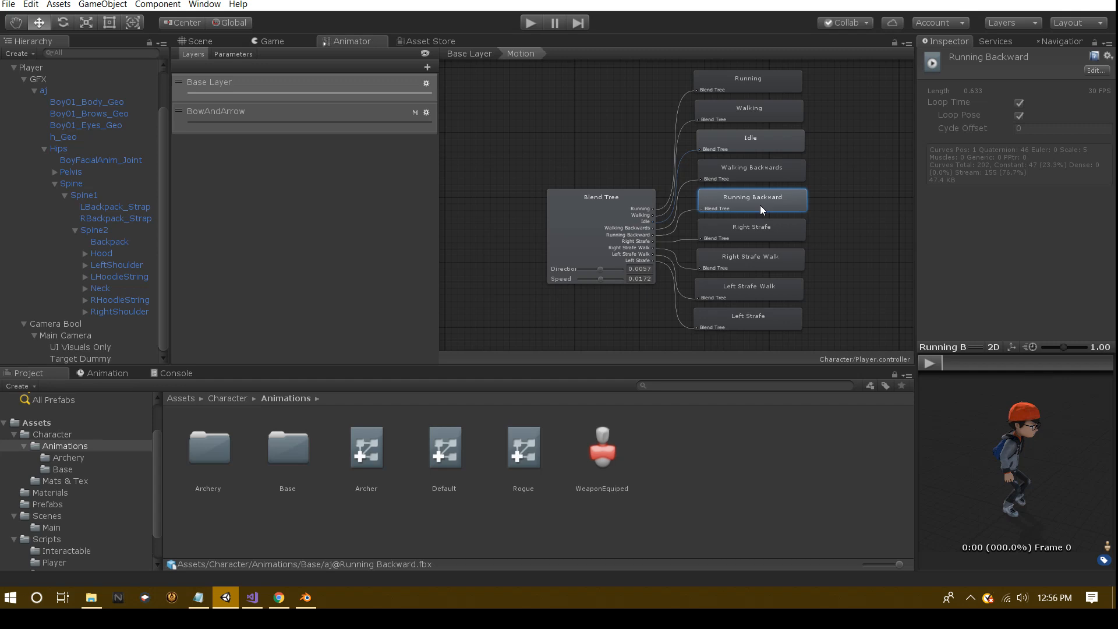
{"action": "left_click", "coordinate": [524, 457]}
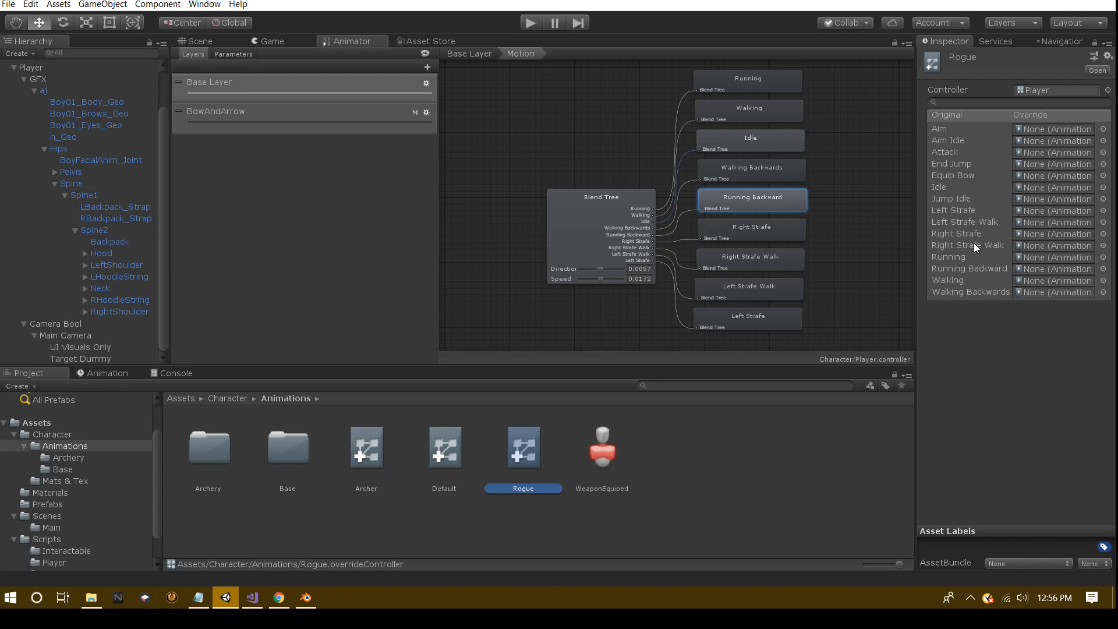
{"action": "left_click", "coordinate": [1103, 281]}
{"action": "scroll", "coordinate": [85, 86], "scroll_direction": "down", "scroll_amount": 10}
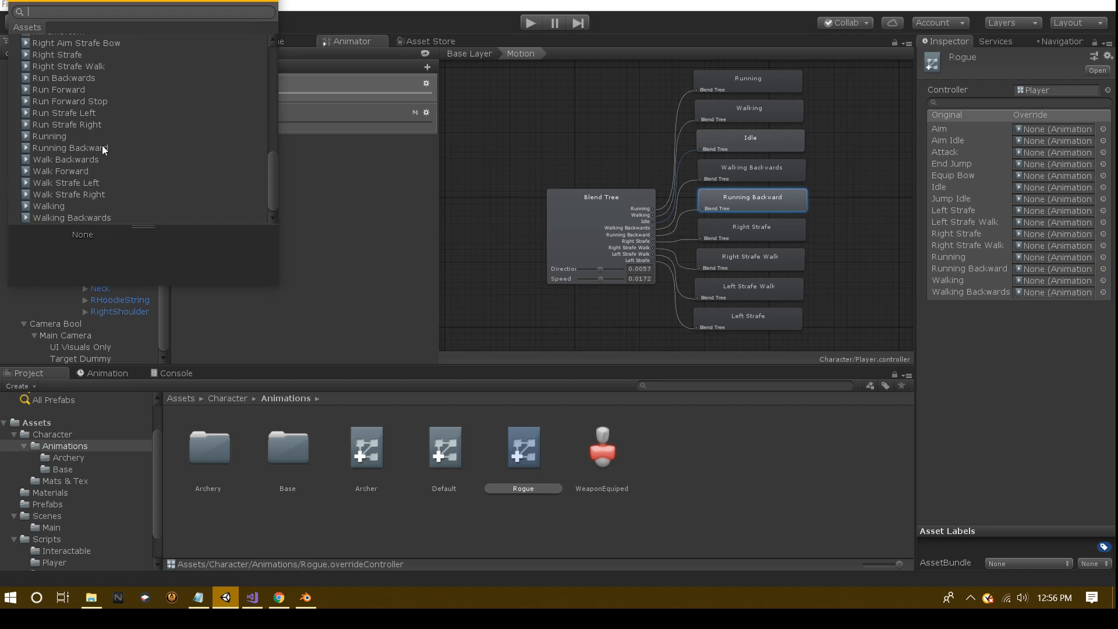
{"action": "left_click", "coordinate": [745, 492]}
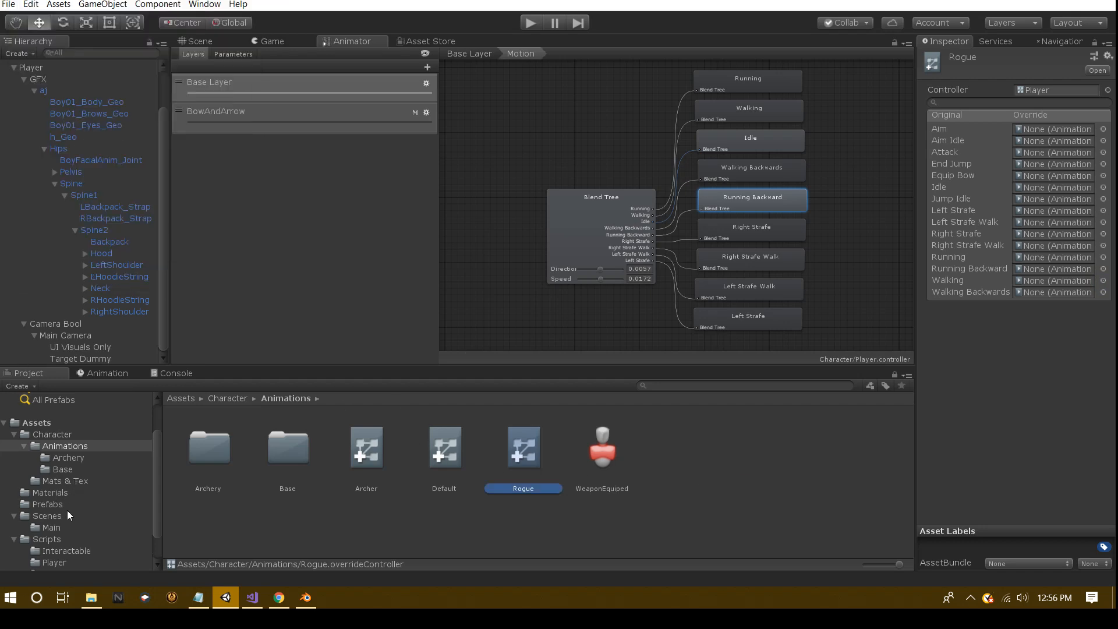
Find the standing walk forward animation in the Archery folder and preview its Walk Forward clip
{"action": "left_click", "coordinate": [76, 469]}
{"action": "left_click", "coordinate": [80, 459]}
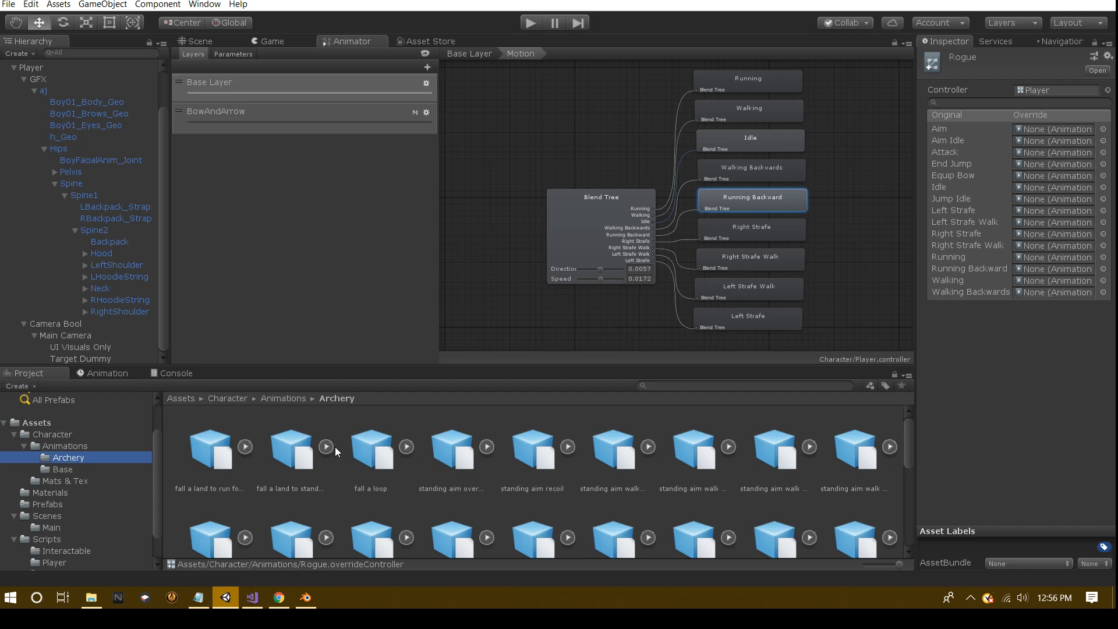
{"action": "scroll", "coordinate": [442, 503], "scroll_direction": "down", "scroll_amount": 1}
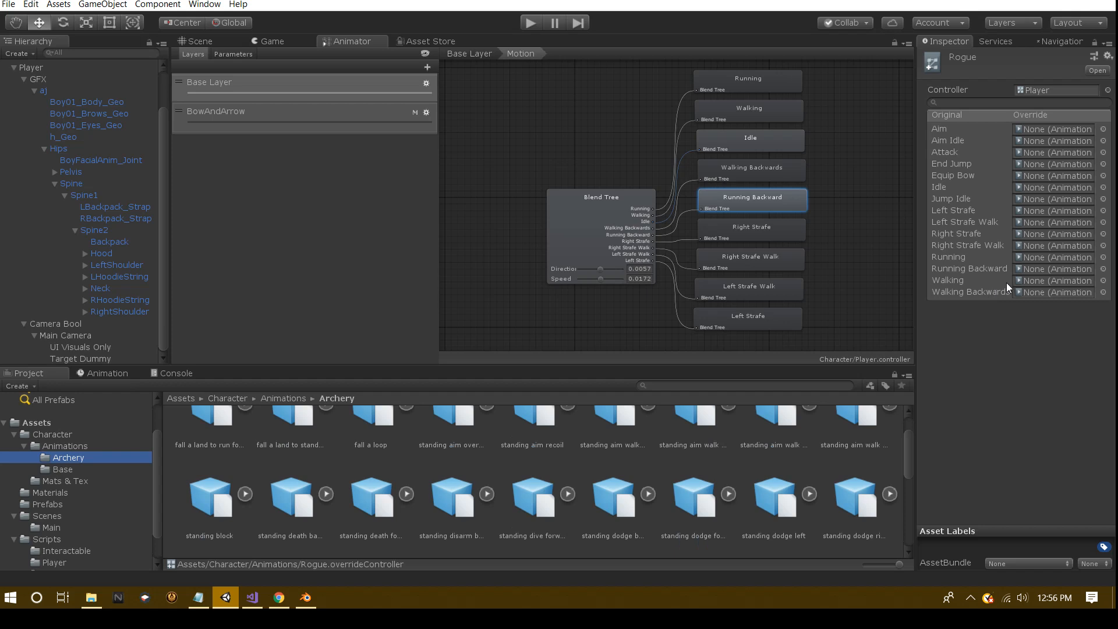
{"action": "scroll", "coordinate": [648, 509], "scroll_direction": "down", "scroll_amount": 5}
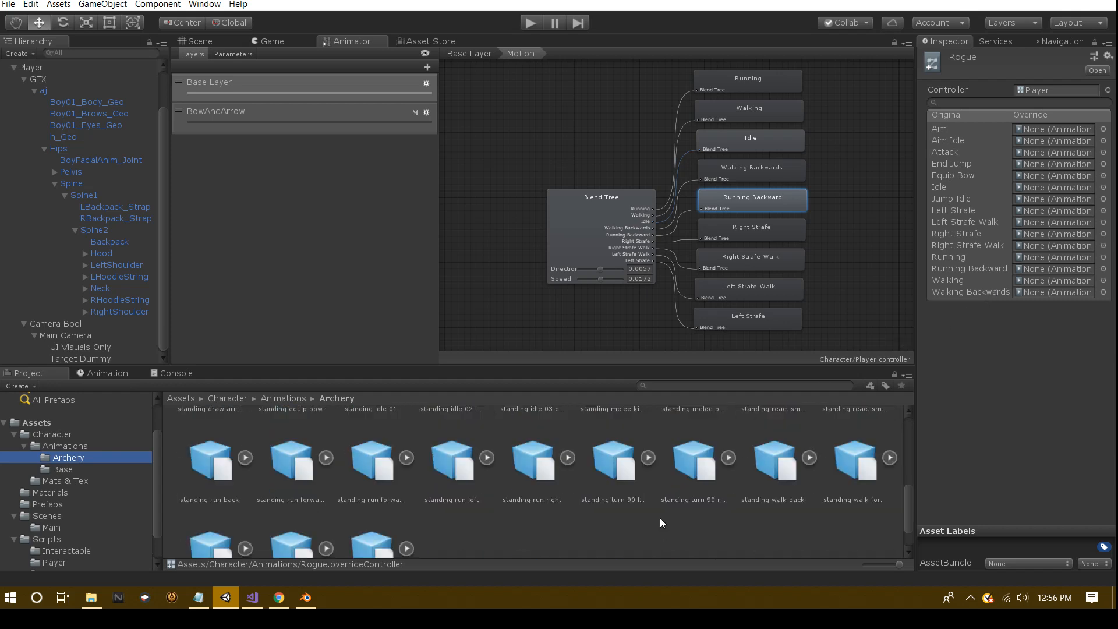
{"action": "left_click", "coordinate": [841, 471]}
{"action": "left_click", "coordinate": [930, 363]}
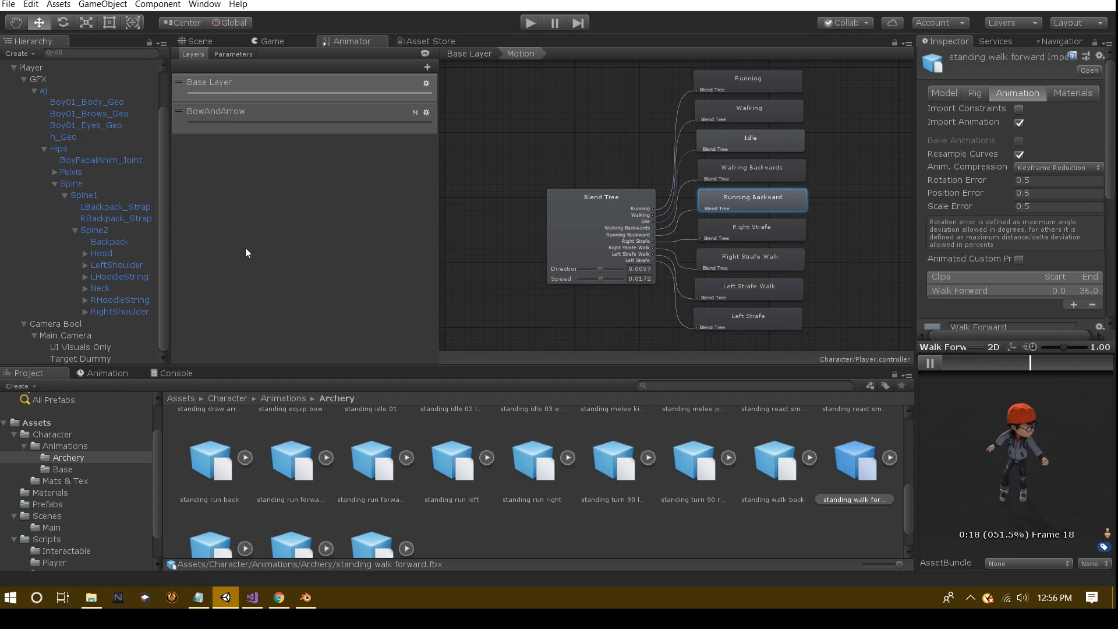
{"action": "left_click", "coordinate": [105, 373]}
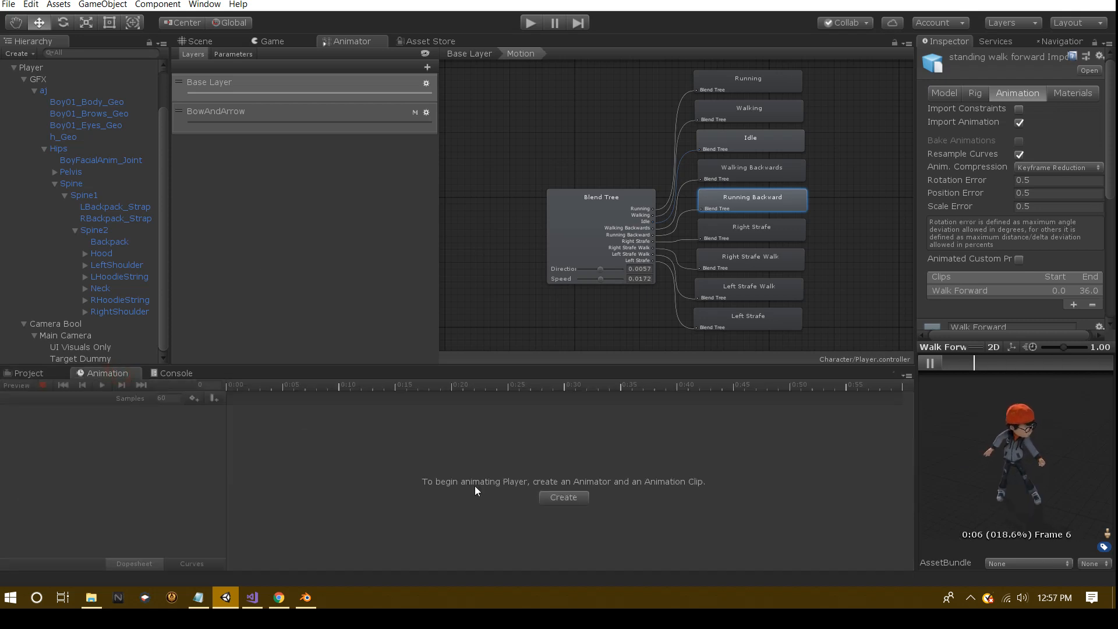
{"action": "left_click", "coordinate": [30, 373]}
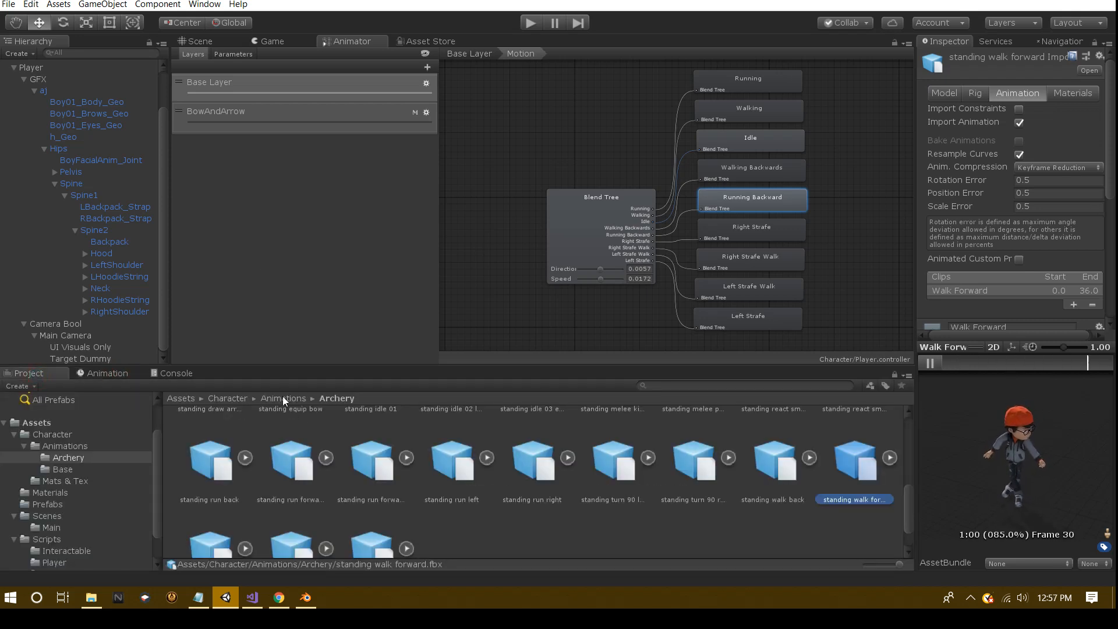
Select the Rogue override controller in the Animations folder and lock the Inspector on it
{"action": "left_click", "coordinate": [283, 399]}
{"action": "left_click", "coordinate": [523, 457]}
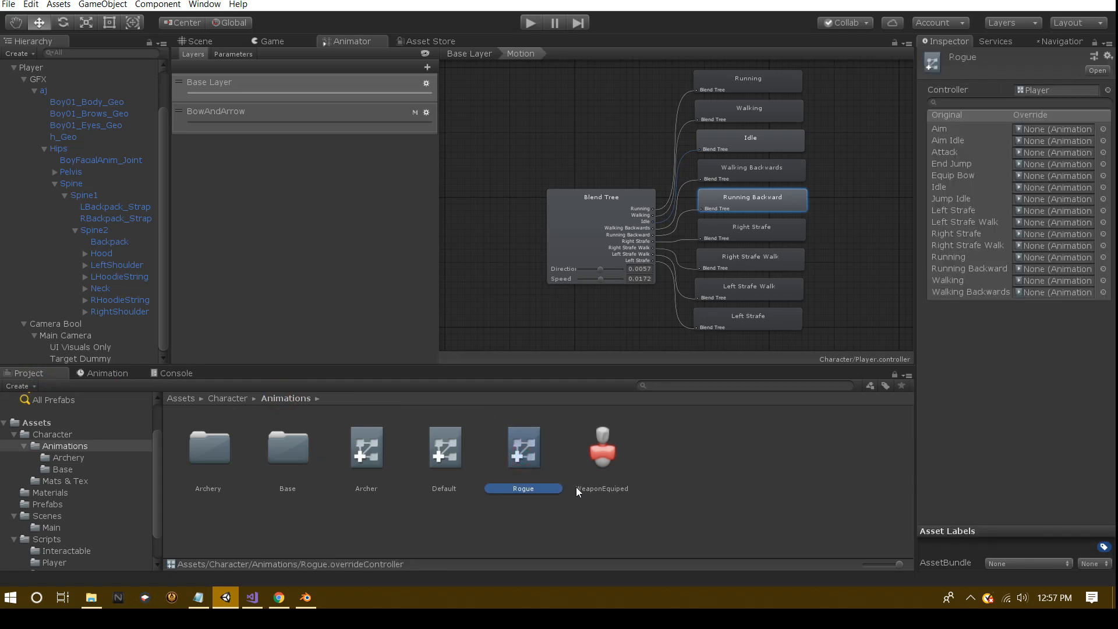
{"action": "left_click", "coordinate": [1094, 42]}
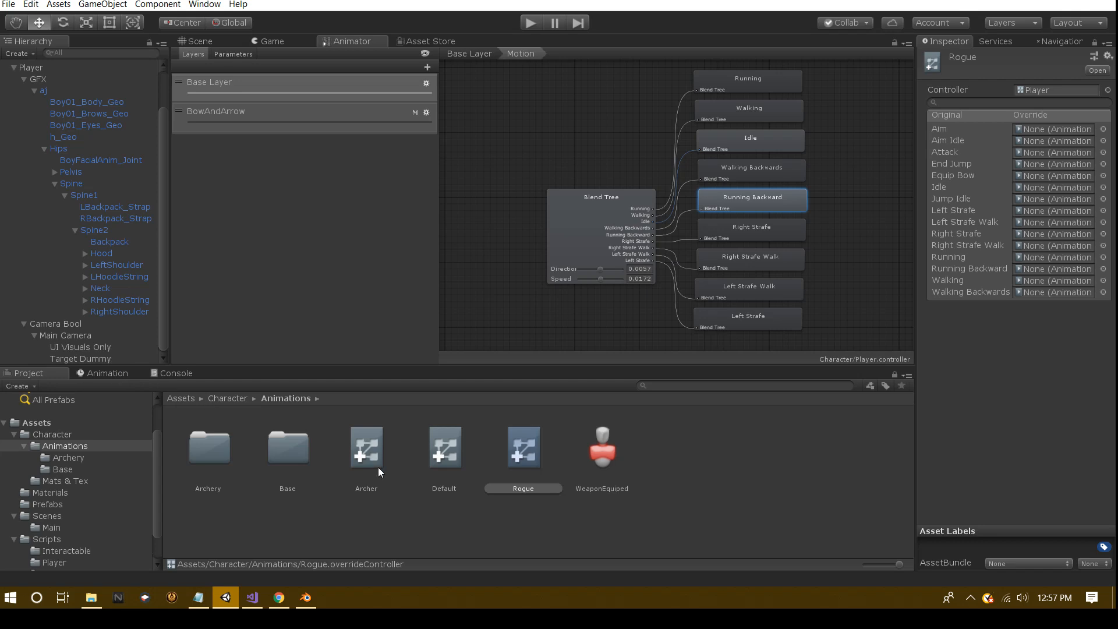
Assign the Walk Forward clip from the Archery folder's standing walk forward asset as Rogue's Walking override
{"action": "double_click", "coordinate": [204, 446]}
{"action": "scroll", "coordinate": [582, 530], "scroll_direction": "down", "scroll_amount": 5}
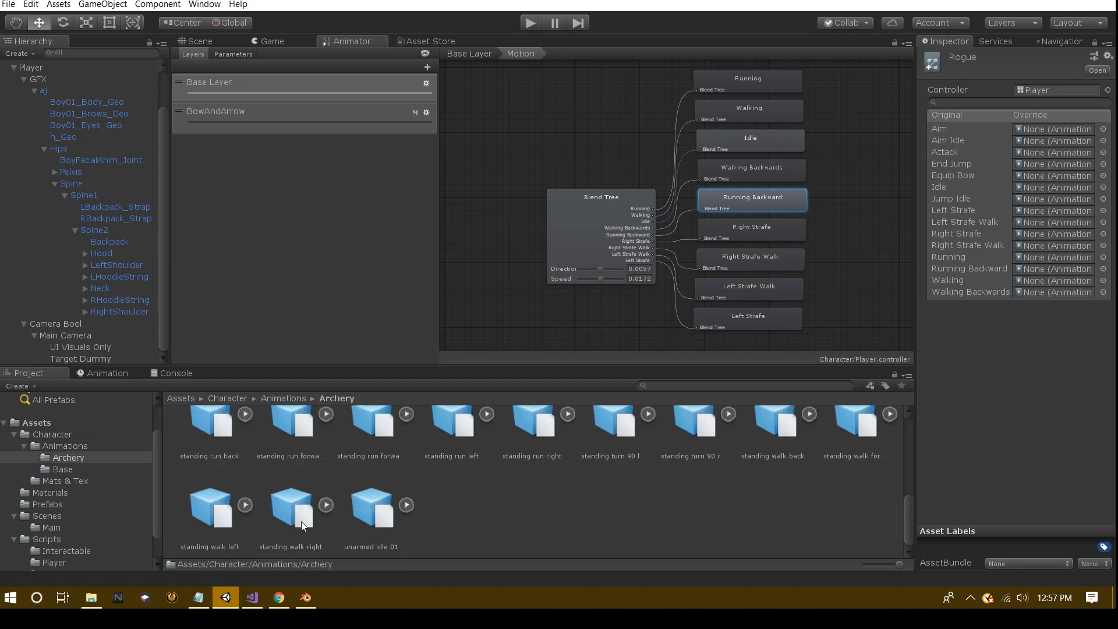
{"action": "scroll", "coordinate": [878, 487], "scroll_direction": "up", "scroll_amount": 1}
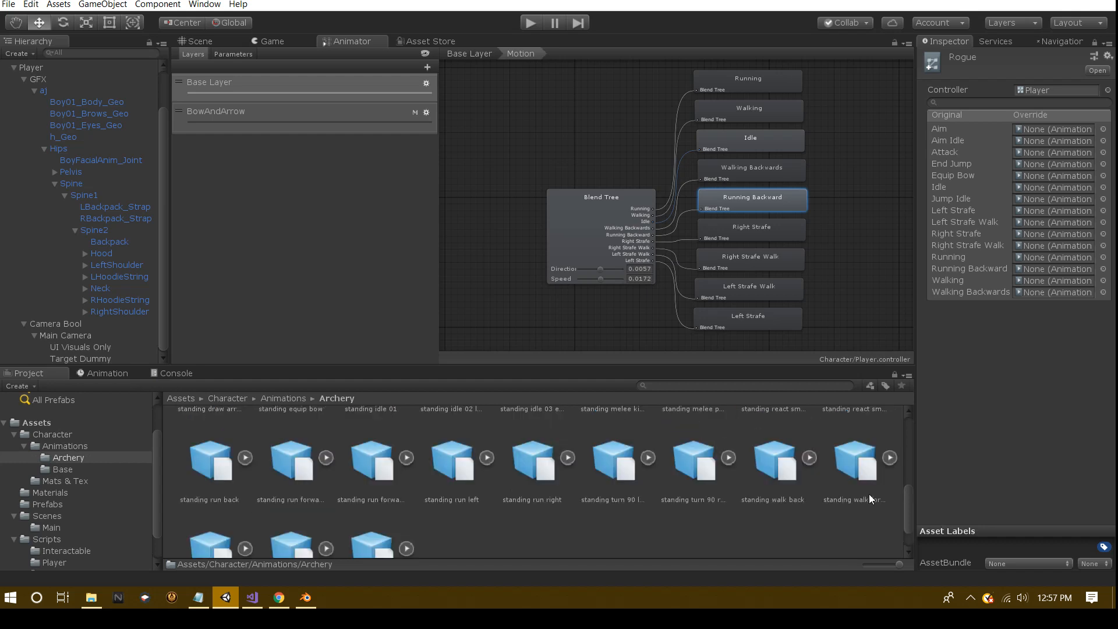
{"action": "left_click", "coordinate": [889, 457]}
{"action": "scroll", "coordinate": [302, 466], "scroll_direction": "down", "scroll_amount": 1}
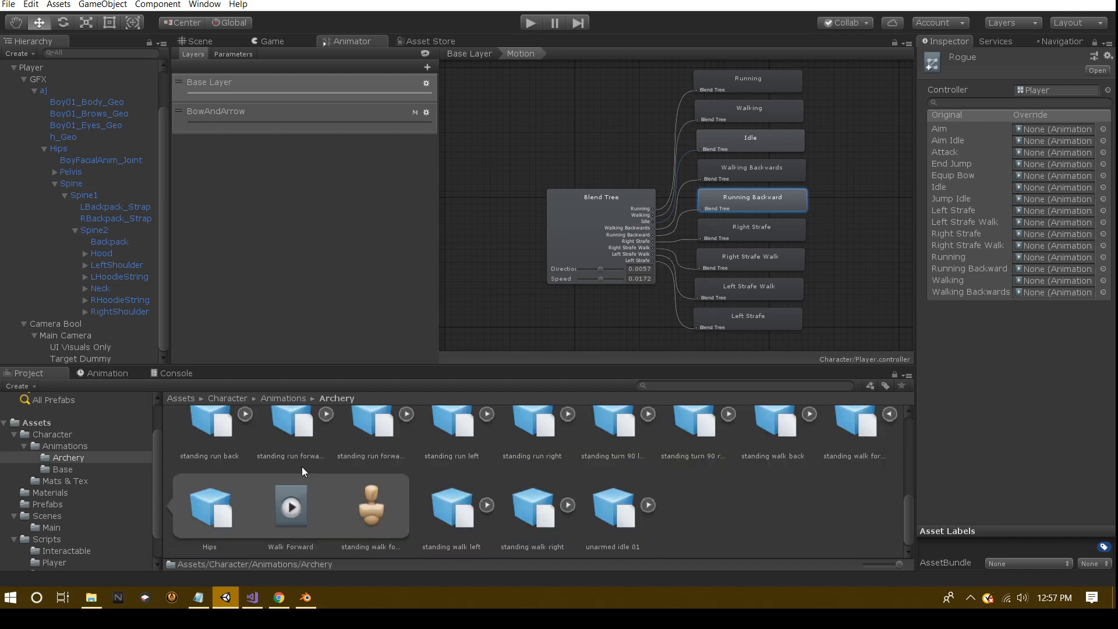
{"action": "left_click_drag", "start_coordinate": [292, 516], "coordinate": [1036, 281]}
Add a second Inspector for the standing walk forward asset and dock it between the Animator and Rogue's locked Inspector
{"action": "left_click", "coordinate": [841, 434]}
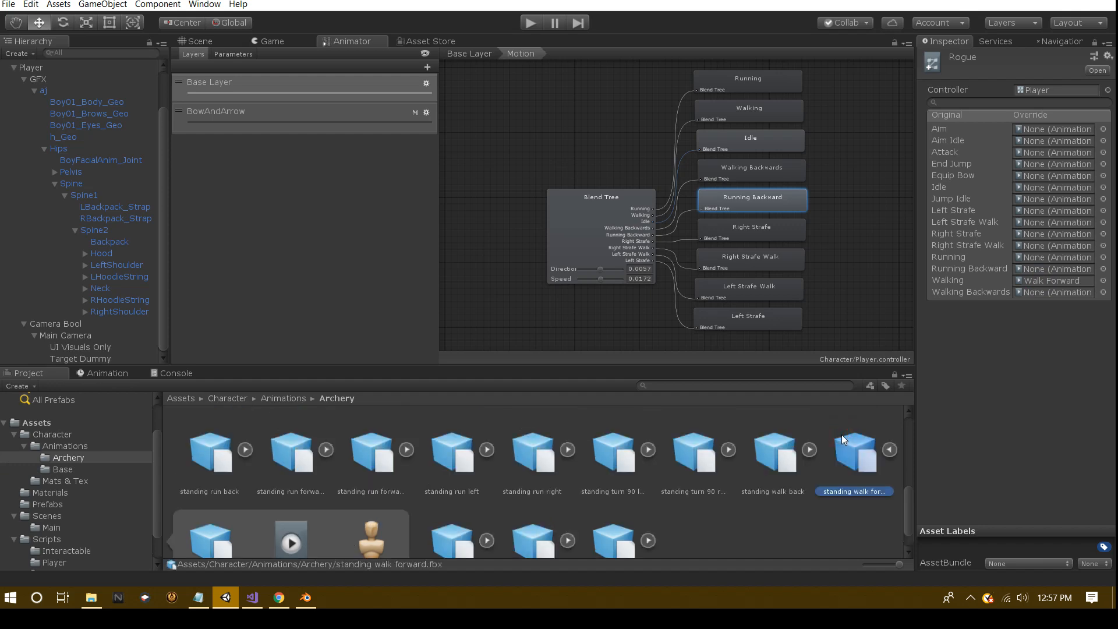
{"action": "left_click", "coordinate": [908, 43]}
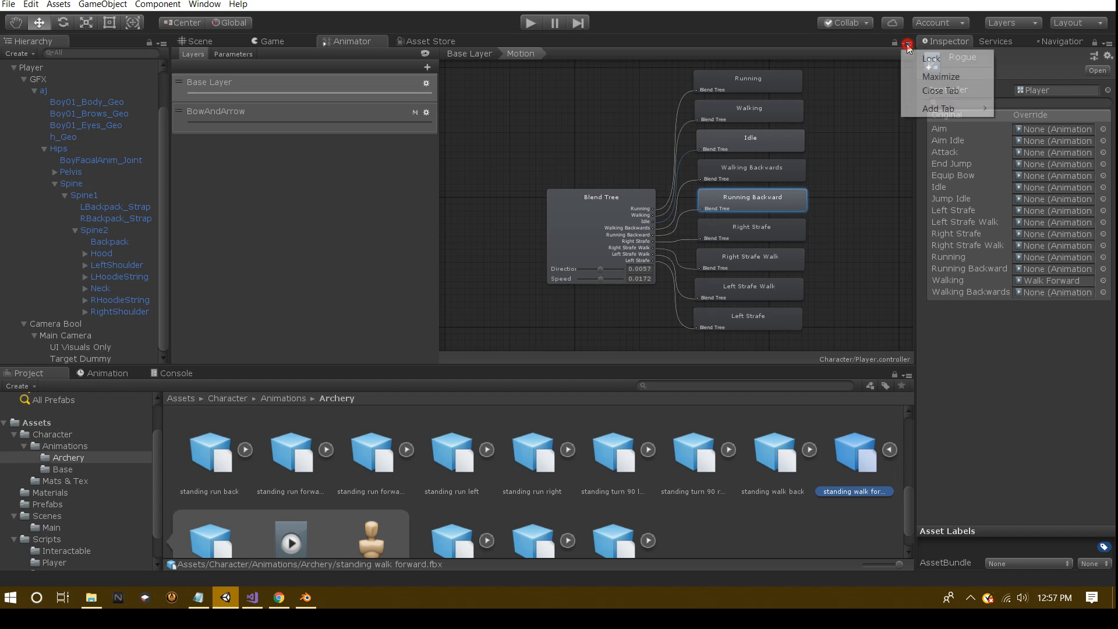
{"action": "mouse_move", "coordinate": [946, 109]}
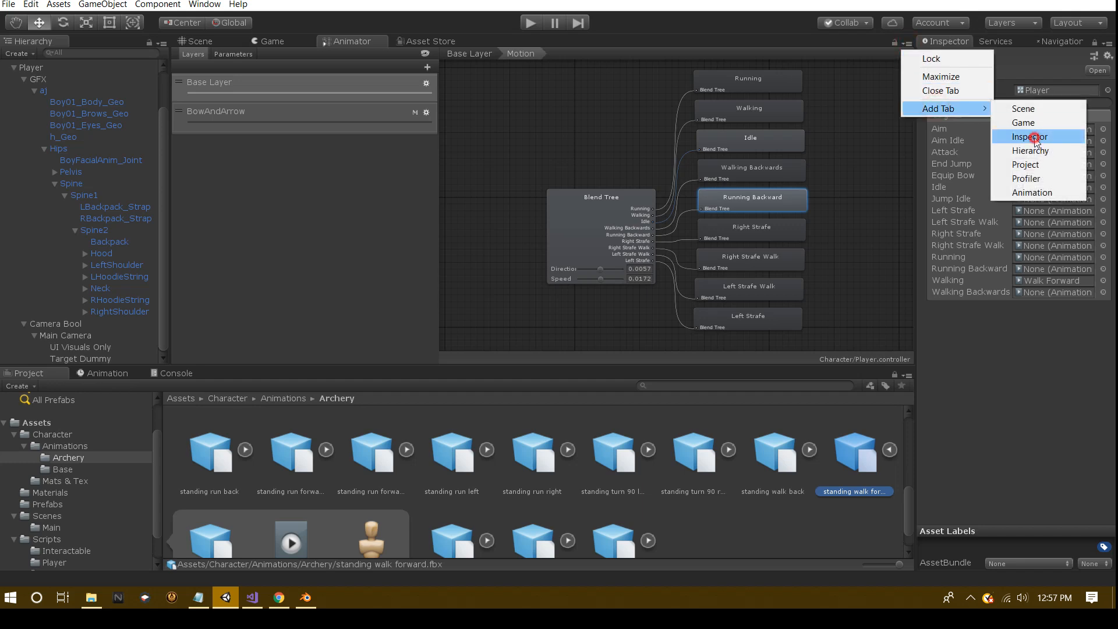
{"action": "left_click", "coordinate": [1035, 138]}
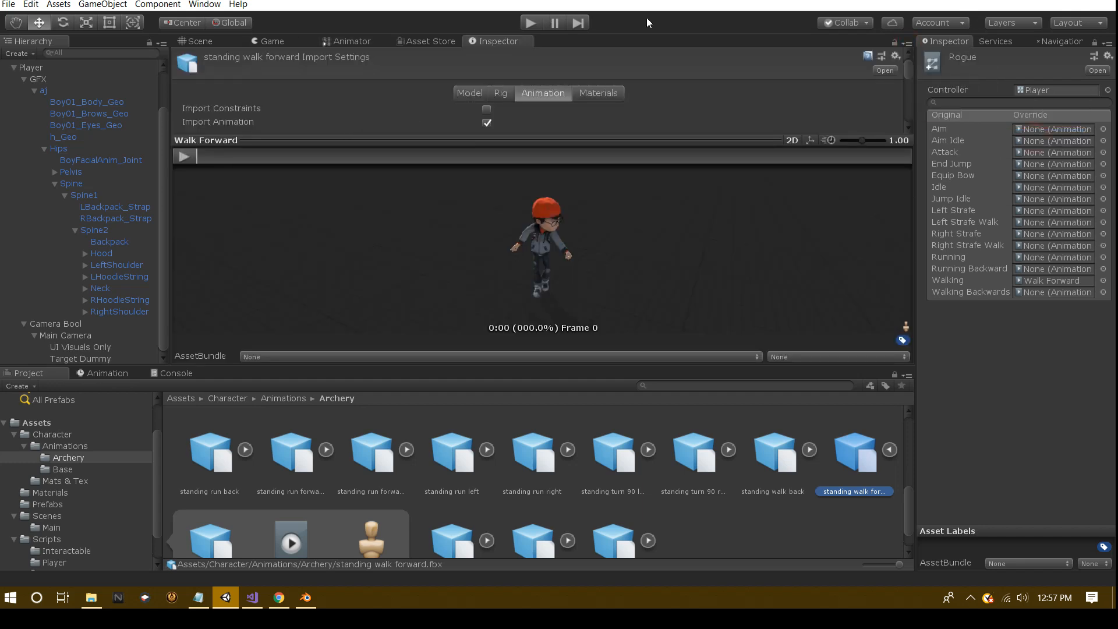
{"action": "left_click_drag", "start_coordinate": [533, 44], "coordinate": [848, 218]}
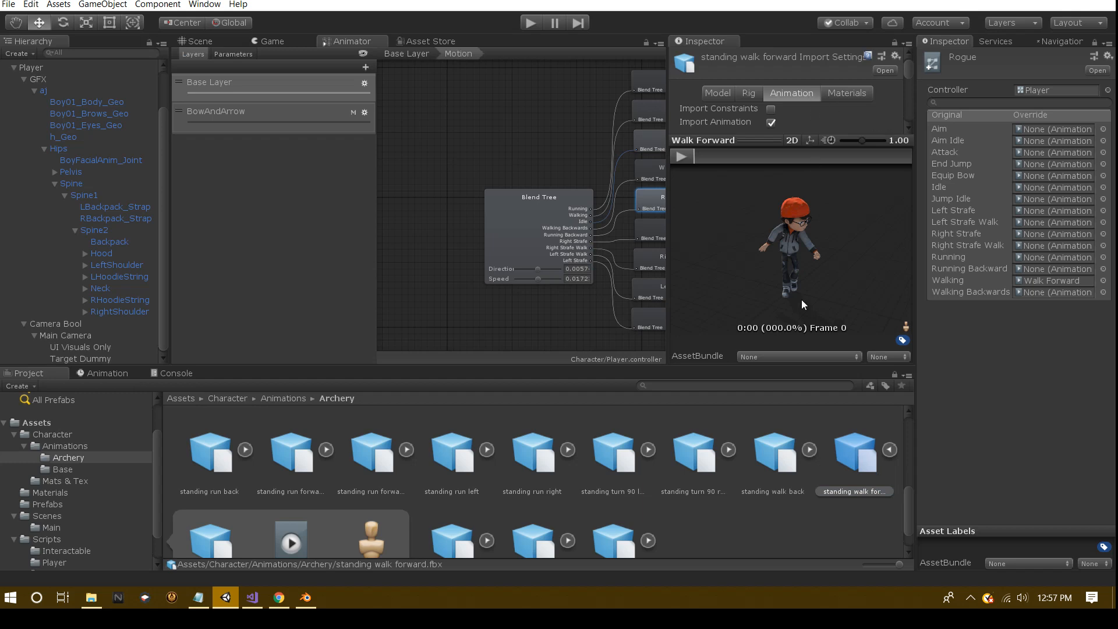
Review the Motion blend tree's settings and motion list in the second Inspector, leaving the standing turn 90 asset collapsed
{"action": "left_click", "coordinate": [730, 450]}
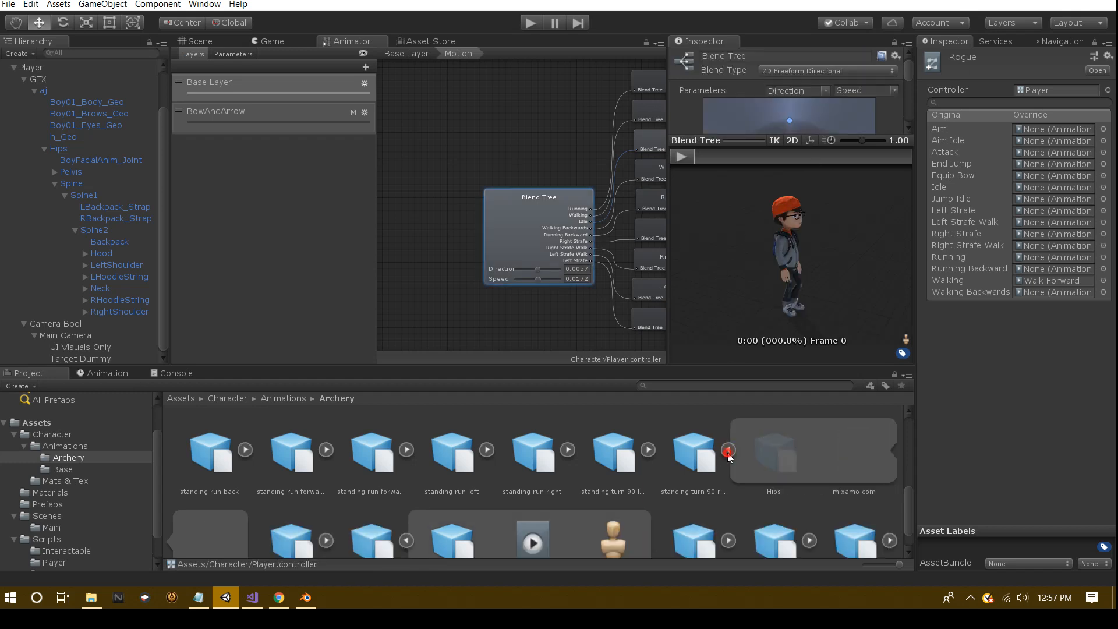
{"action": "scroll", "coordinate": [788, 508], "scroll_direction": "down", "scroll_amount": 1}
{"action": "scroll", "coordinate": [752, 451], "scroll_direction": "up", "scroll_amount": 1}
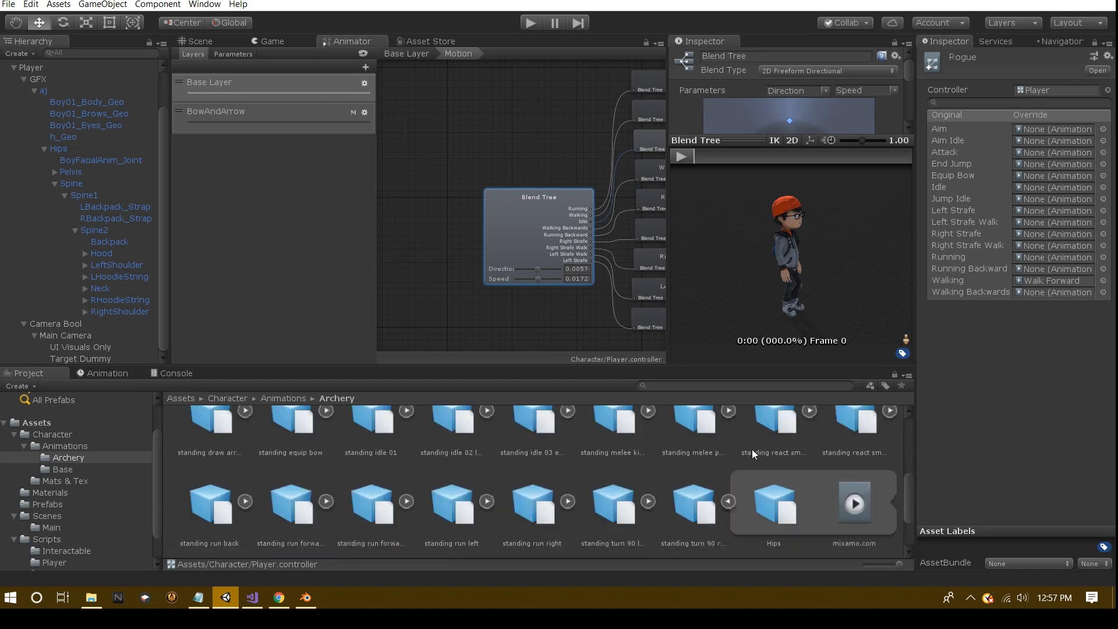
{"action": "left_click", "coordinate": [728, 504]}
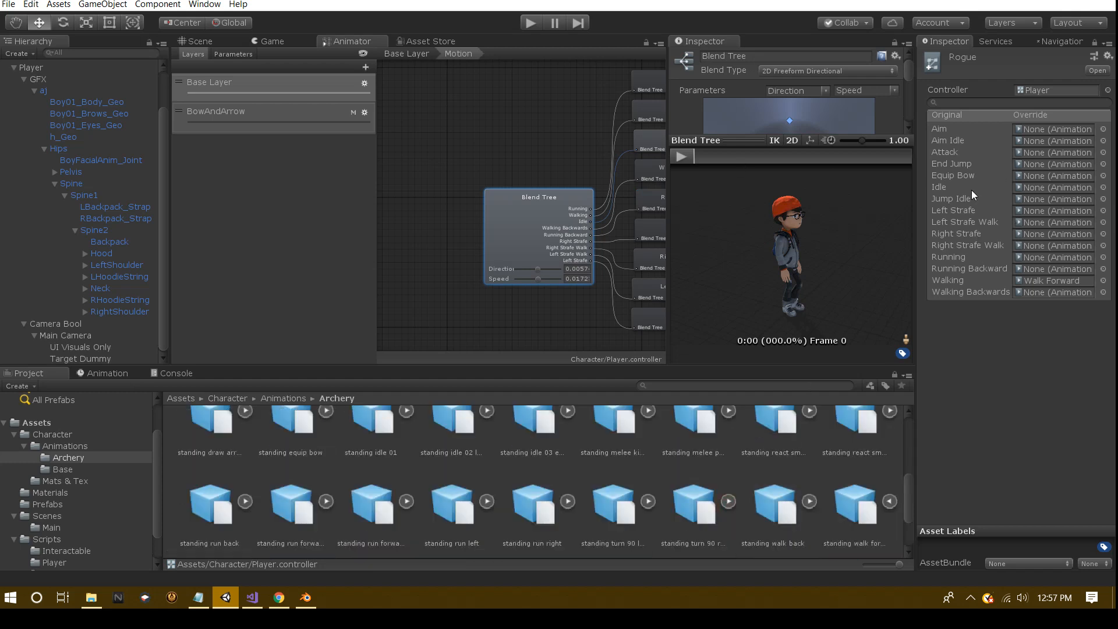
{"action": "scroll", "coordinate": [774, 108], "scroll_direction": "down", "scroll_amount": 5}
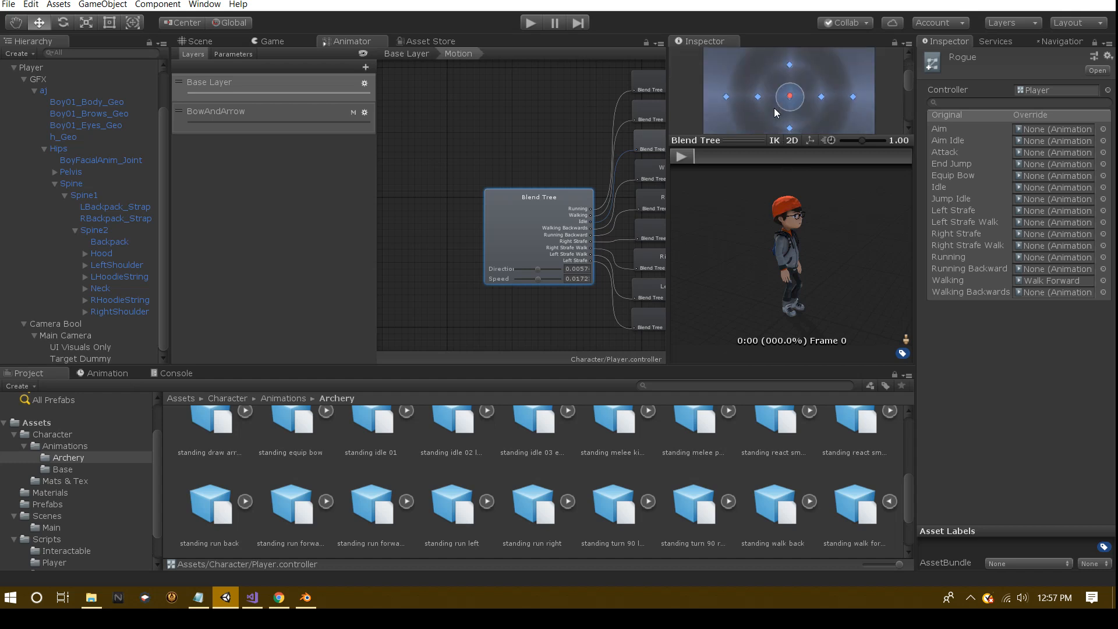
{"action": "scroll", "coordinate": [775, 110], "scroll_direction": "down", "scroll_amount": 3}
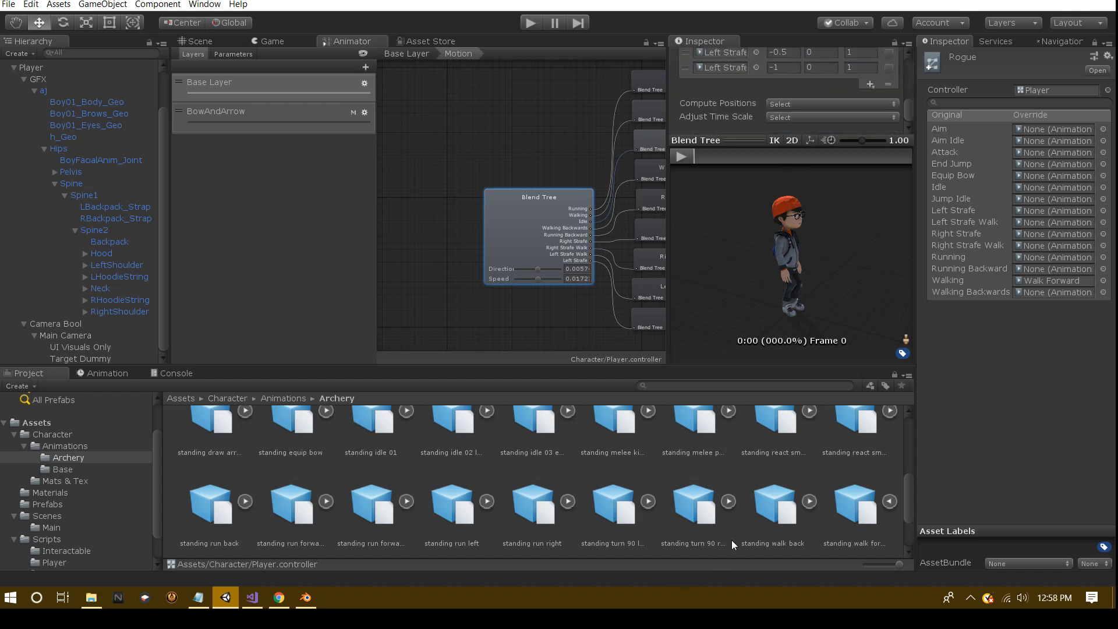
Examine the standing walk forward import settings, including the clip list, clip name, frame range, Loop Time and Loop Pose
{"action": "left_click", "coordinate": [856, 505]}
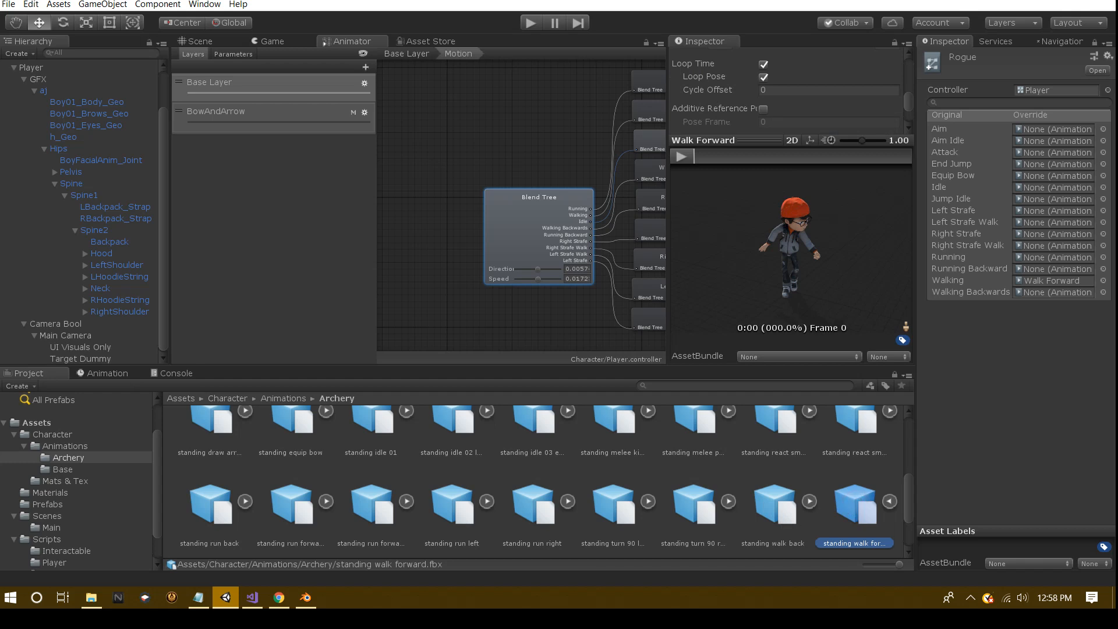
{"action": "scroll", "coordinate": [755, 75], "scroll_direction": "up", "scroll_amount": 4}
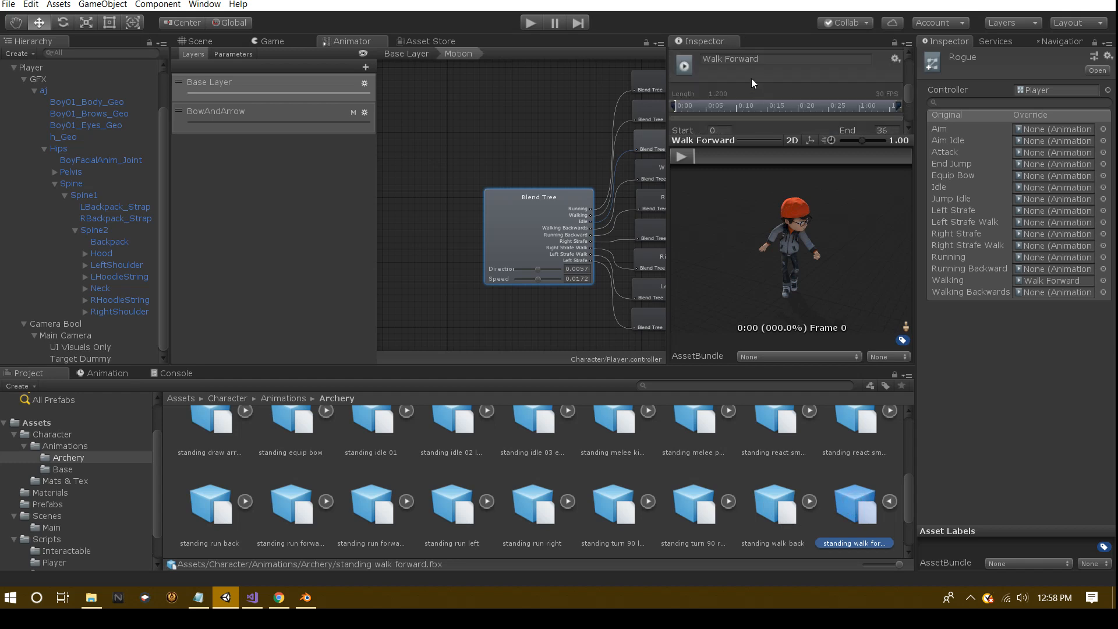
{"action": "scroll", "coordinate": [749, 96], "scroll_direction": "up", "scroll_amount": 6}
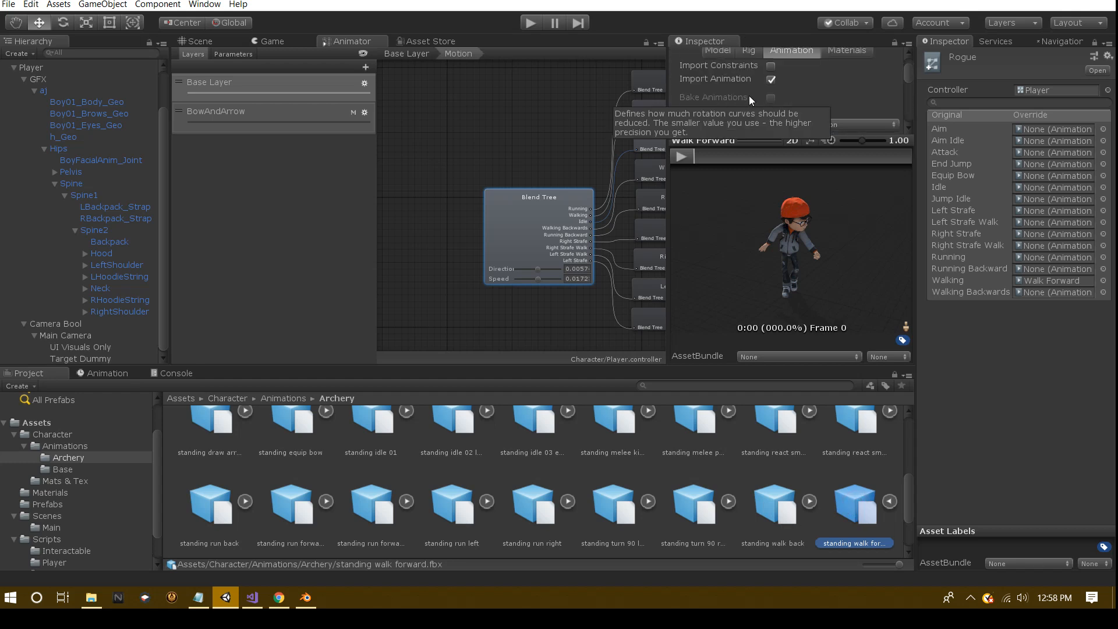
{"action": "scroll", "coordinate": [785, 89], "scroll_direction": "down", "scroll_amount": 5}
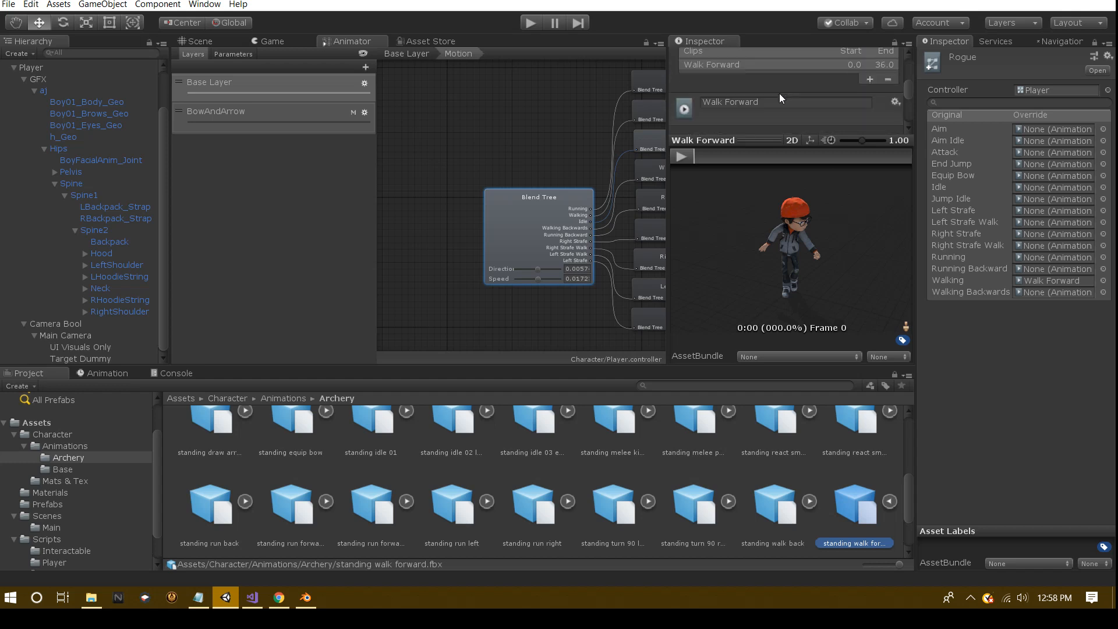
{"action": "left_click", "coordinate": [773, 60]}
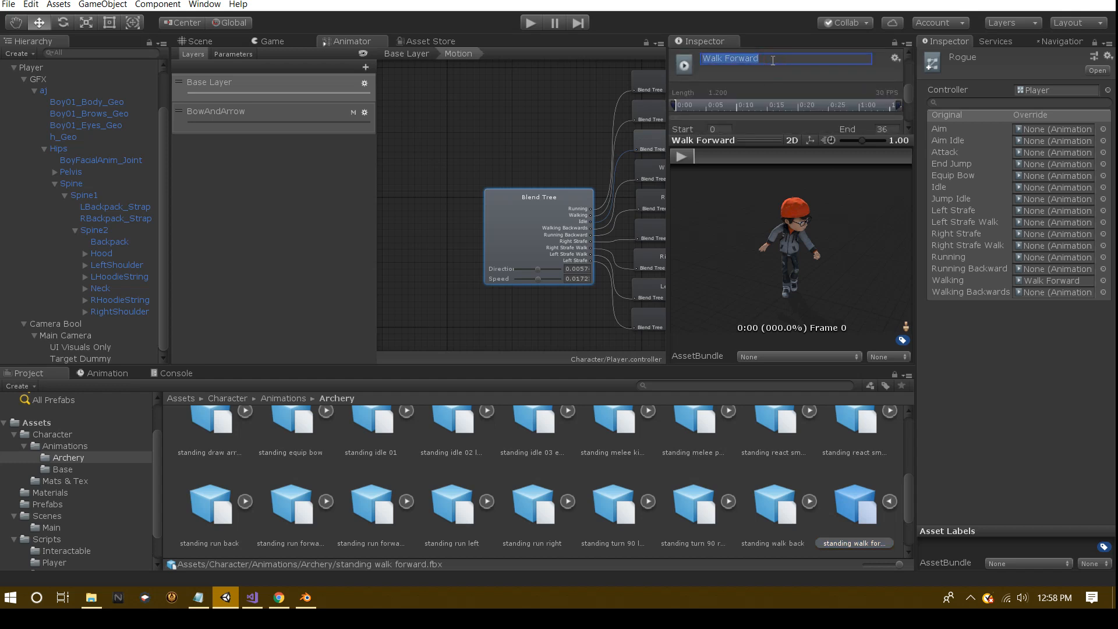
{"action": "scroll", "coordinate": [785, 82], "scroll_direction": "up", "scroll_amount": 2}
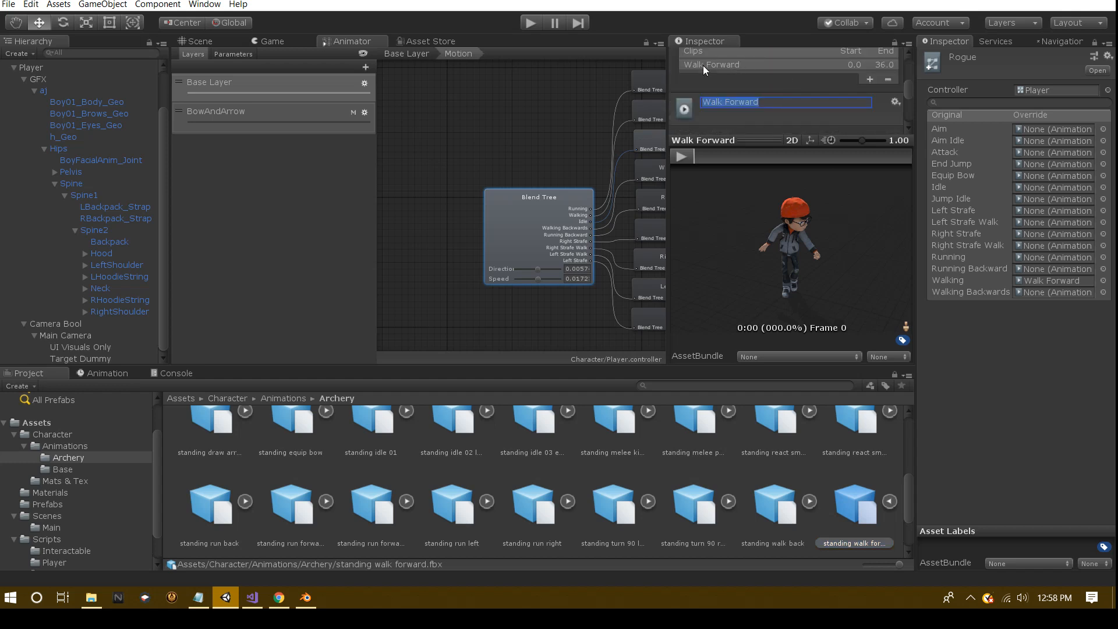
{"action": "scroll", "coordinate": [703, 65], "scroll_direction": "up", "scroll_amount": 2}
{"action": "scroll", "coordinate": [725, 102], "scroll_direction": "down", "scroll_amount": 2}
{"action": "scroll", "coordinate": [755, 90], "scroll_direction": "down", "scroll_amount": 2}
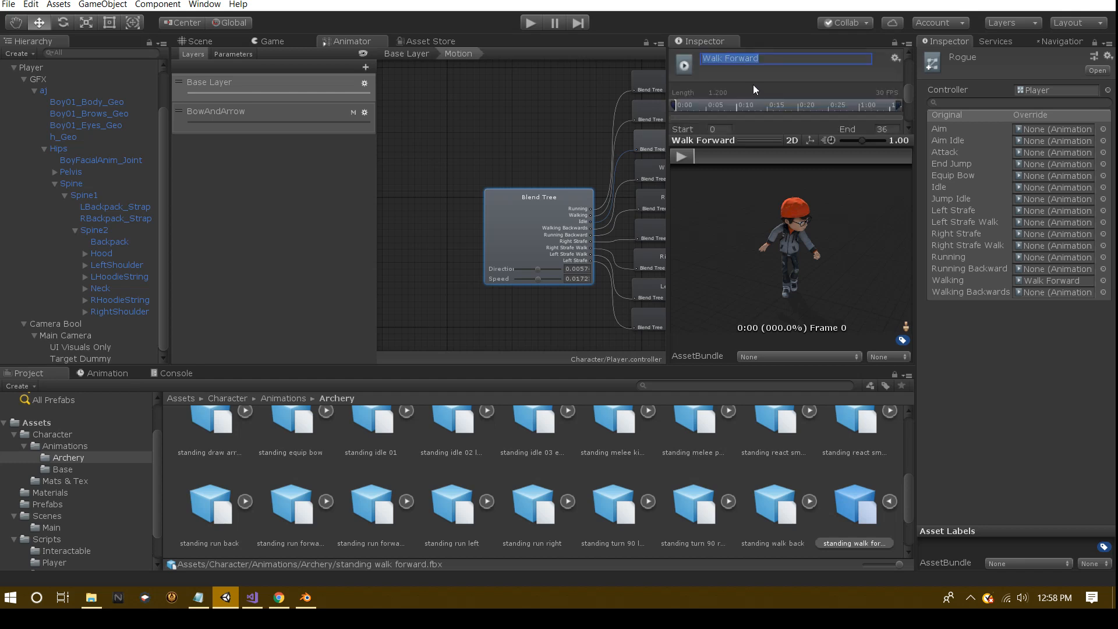
{"action": "scroll", "coordinate": [759, 77], "scroll_direction": "down", "scroll_amount": 2}
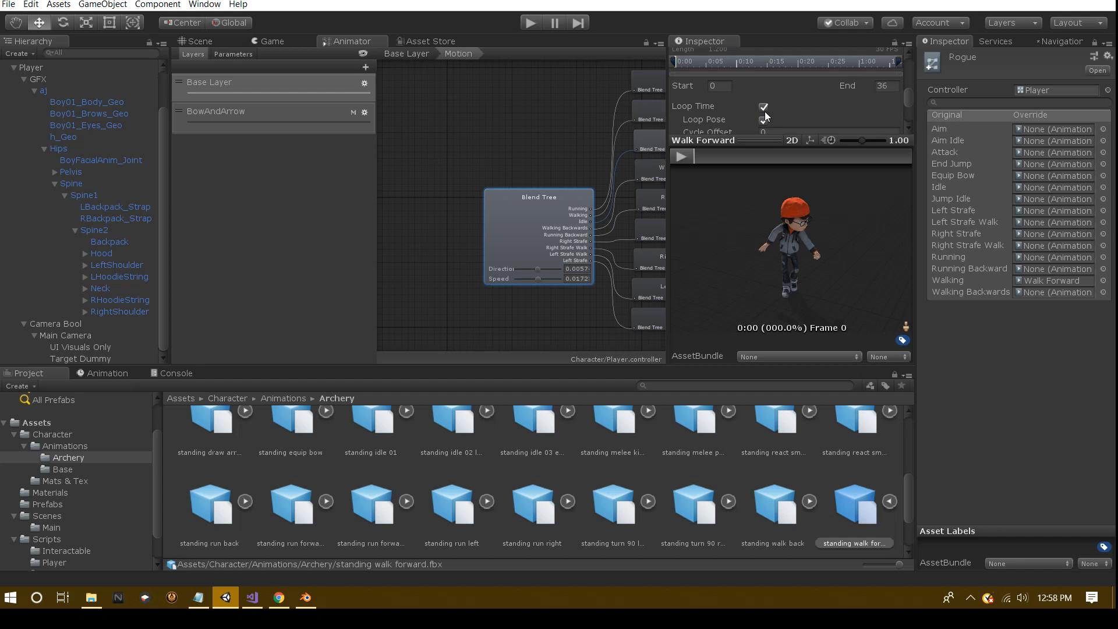
Play the Walk Forward preview and compare the motion with Loop Pose switched off and back on
{"action": "left_click", "coordinate": [689, 156]}
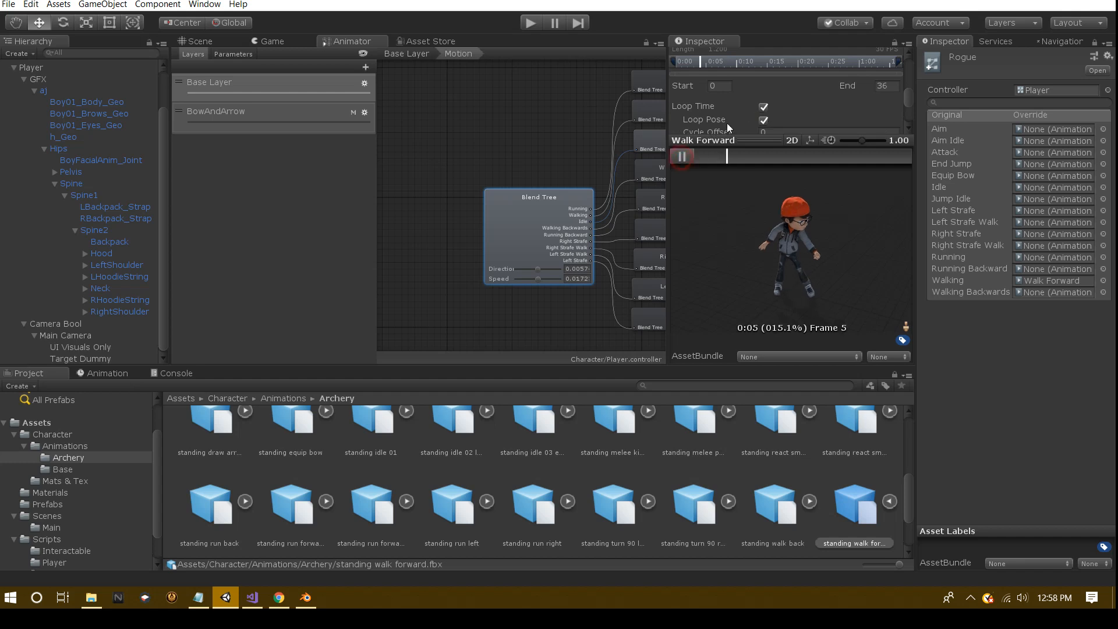
{"action": "left_click", "coordinate": [763, 120]}
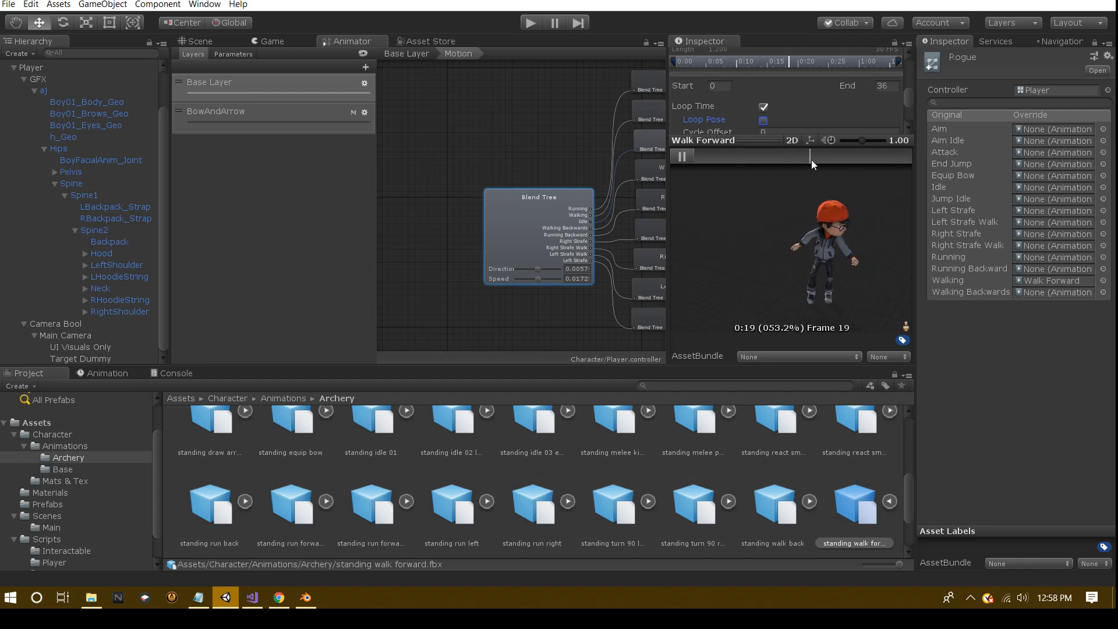
{"action": "left_click", "coordinate": [763, 121]}
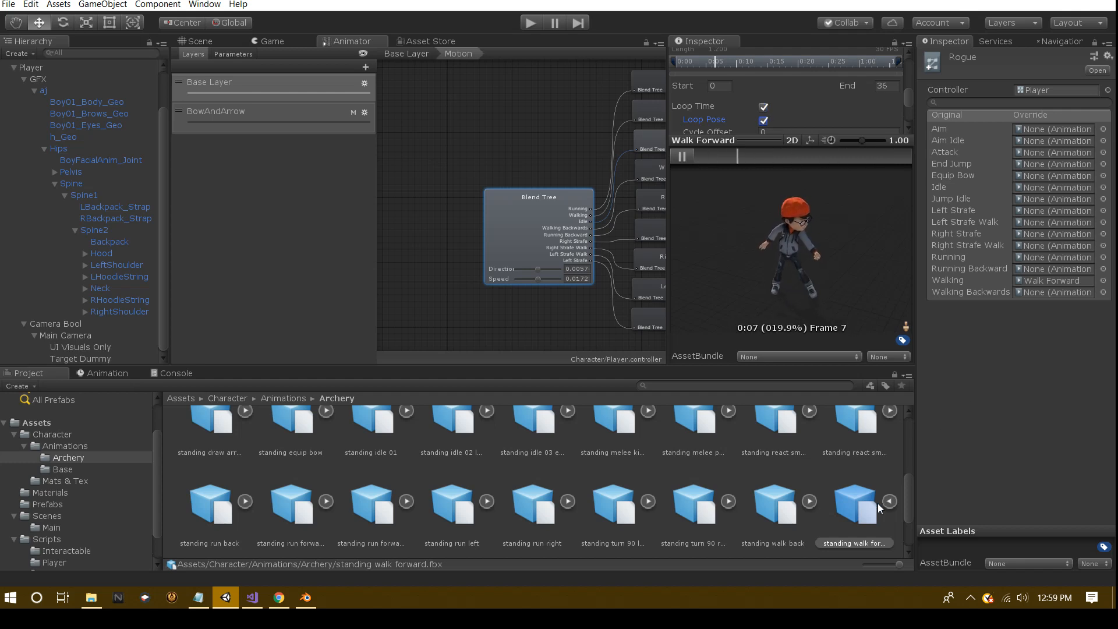
Switch to the standing walk back asset, applying the pending import settings of standing walk forward
{"action": "scroll", "coordinate": [819, 517], "scroll_direction": "down", "scroll_amount": 2}
{"action": "left_click", "coordinate": [775, 473]}
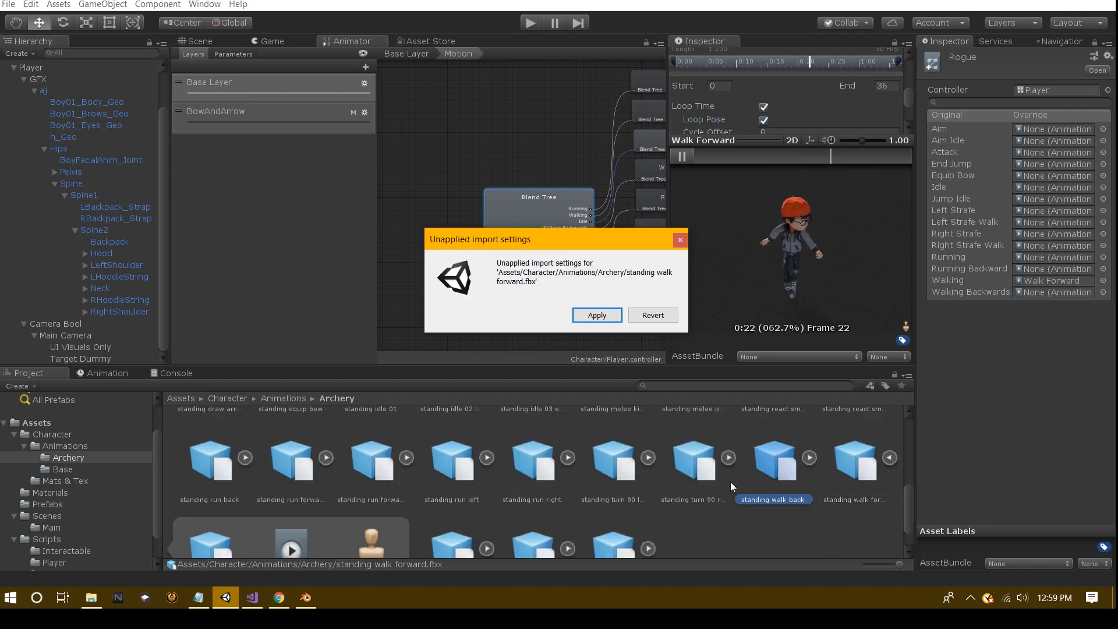
{"action": "left_click", "coordinate": [608, 315]}
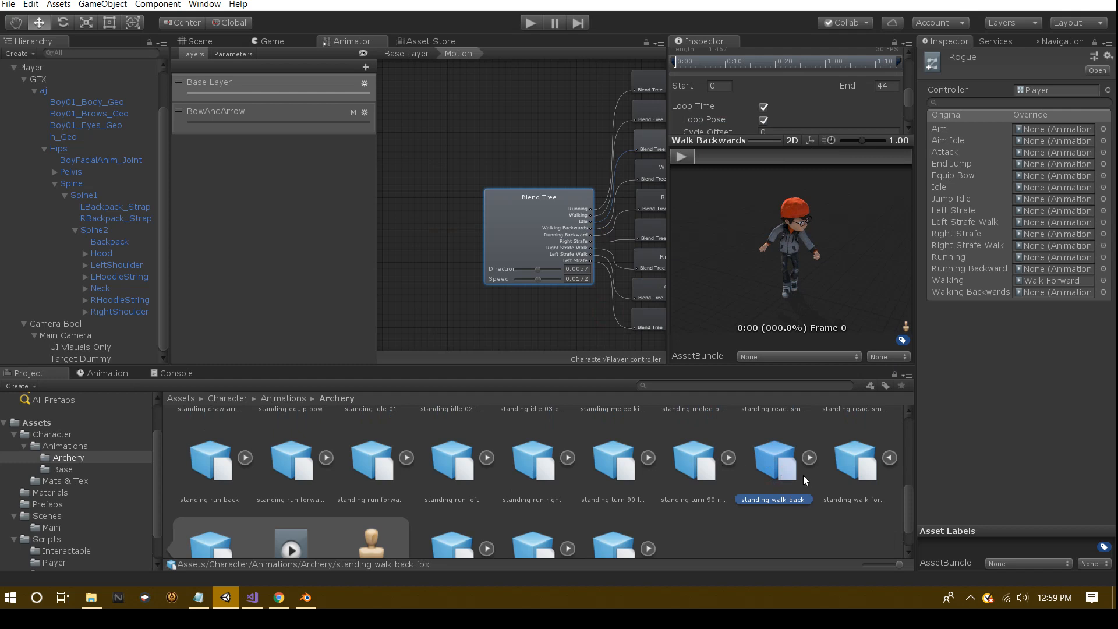
Check Loop Time and Loop Pose on the standing walk right and standing walk left assets, and play the Walk Strafe Left preview
{"action": "scroll", "coordinate": [698, 458], "scroll_direction": "down", "scroll_amount": 2}
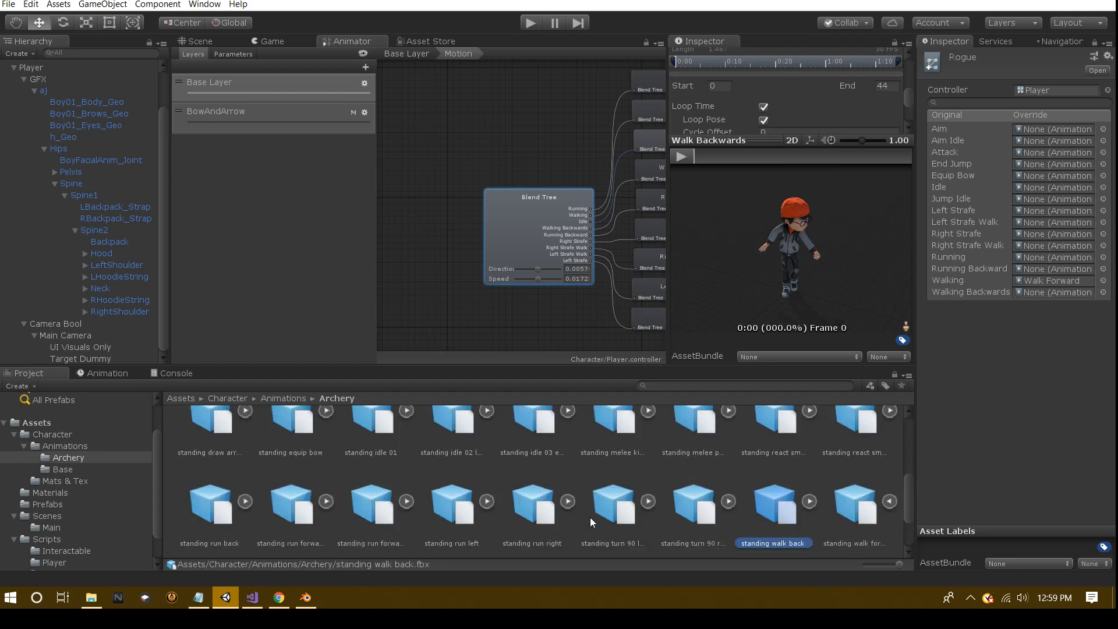
{"action": "left_click", "coordinate": [537, 521]}
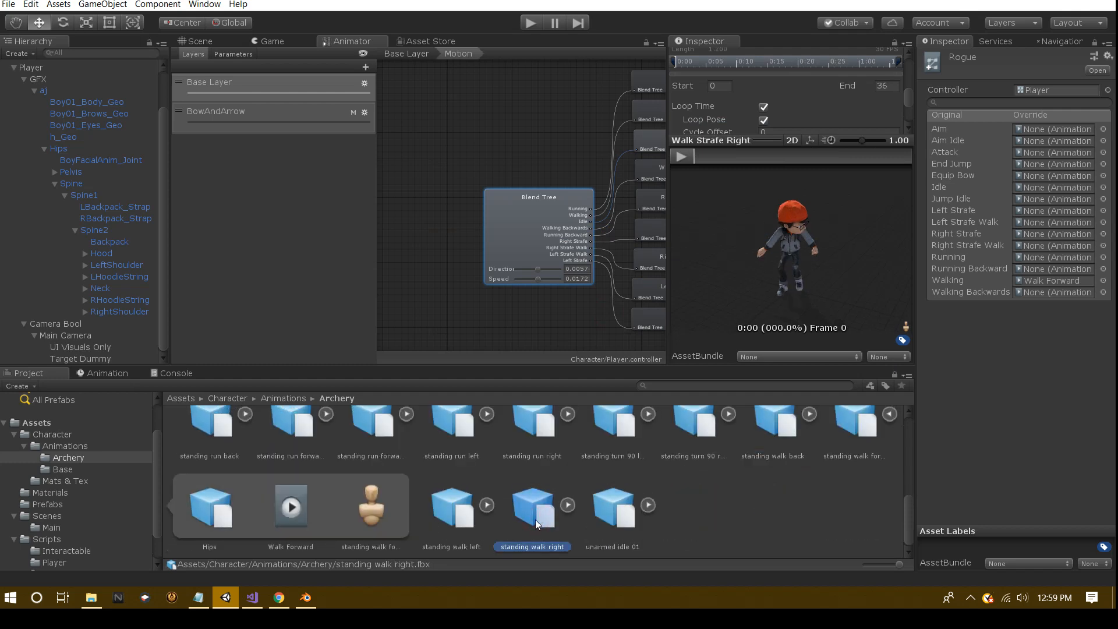
{"action": "left_click", "coordinate": [473, 519]}
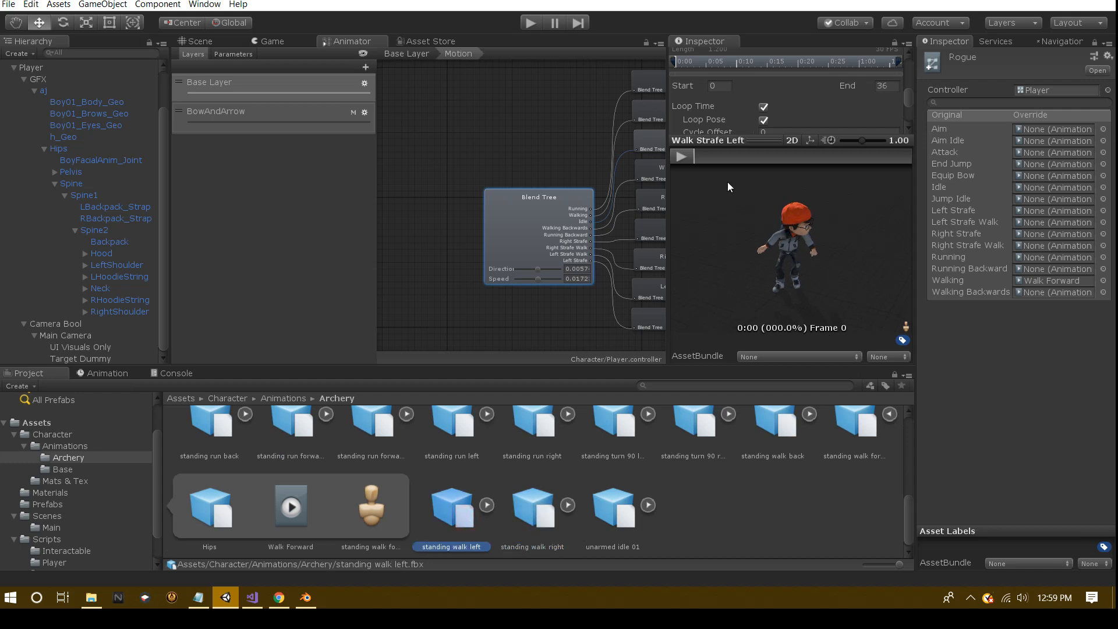
{"action": "left_click", "coordinate": [681, 157]}
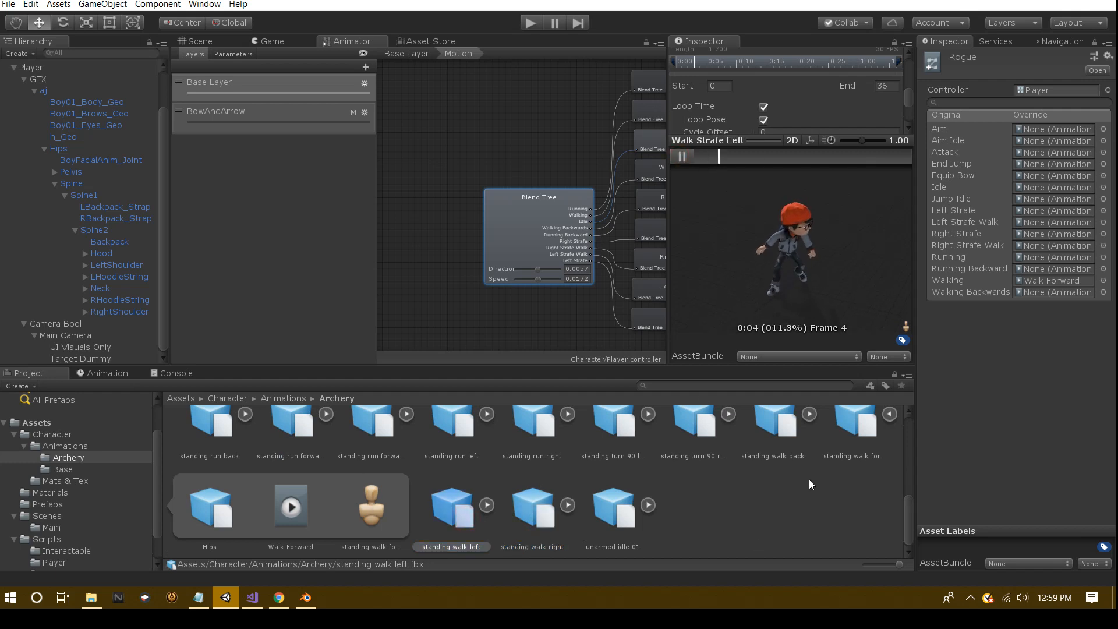
{"action": "scroll", "coordinate": [809, 481], "scroll_direction": "up", "scroll_amount": 2}
{"action": "scroll", "coordinate": [809, 484], "scroll_direction": "down", "scroll_amount": 1}
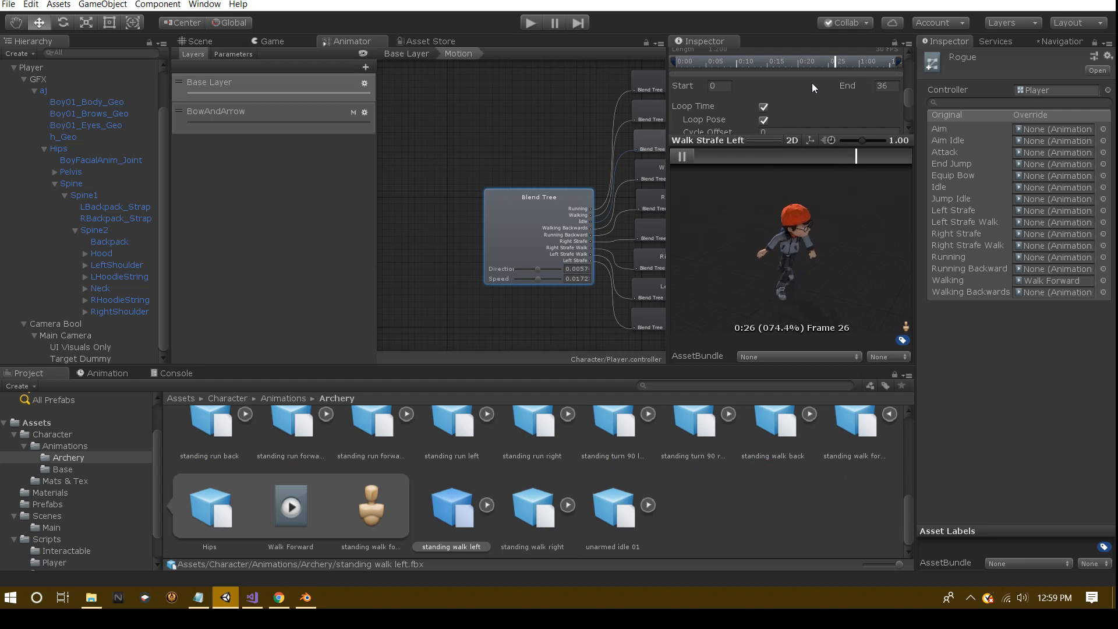
Close the second Inspector and show the Base Layer state graph beside a narrower layer list
{"action": "right_click", "coordinate": [732, 43]}
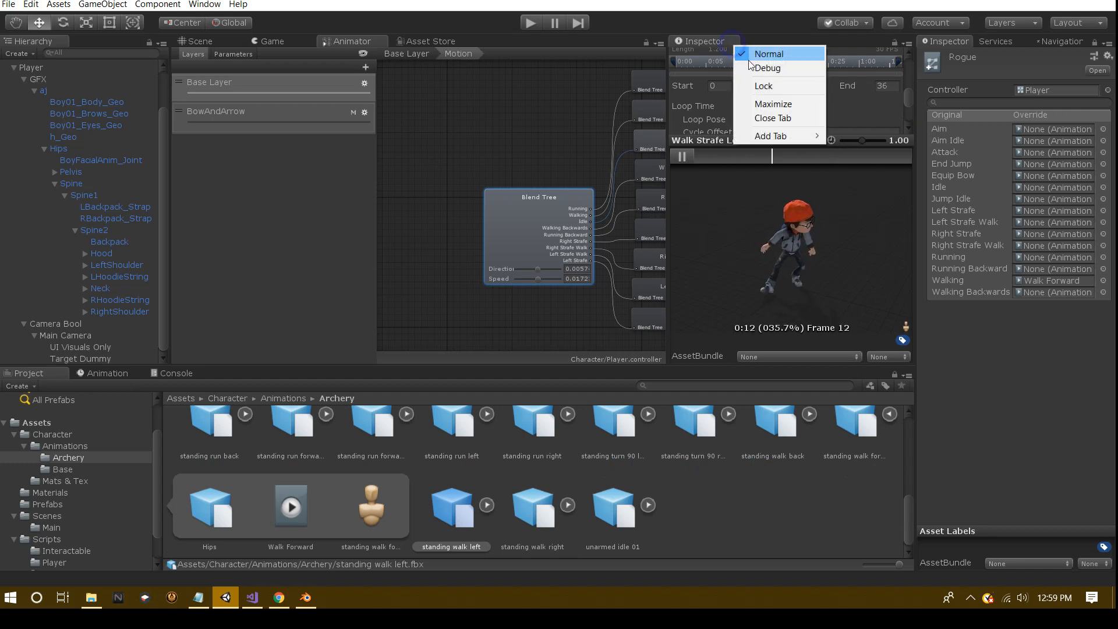
{"action": "left_click", "coordinate": [770, 118]}
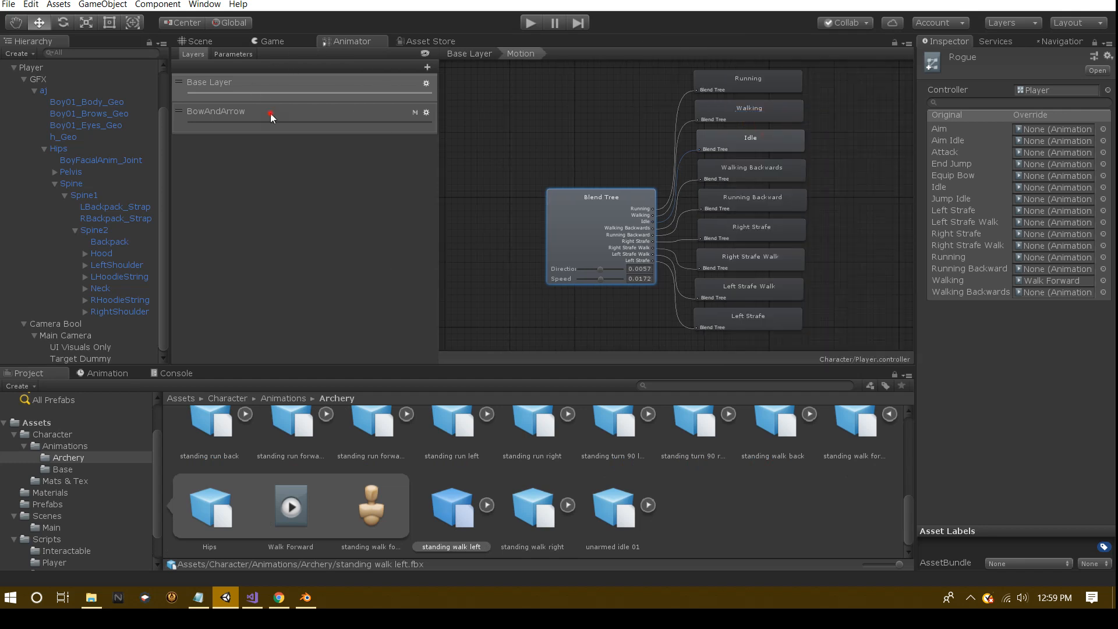
{"action": "left_click", "coordinate": [272, 83]}
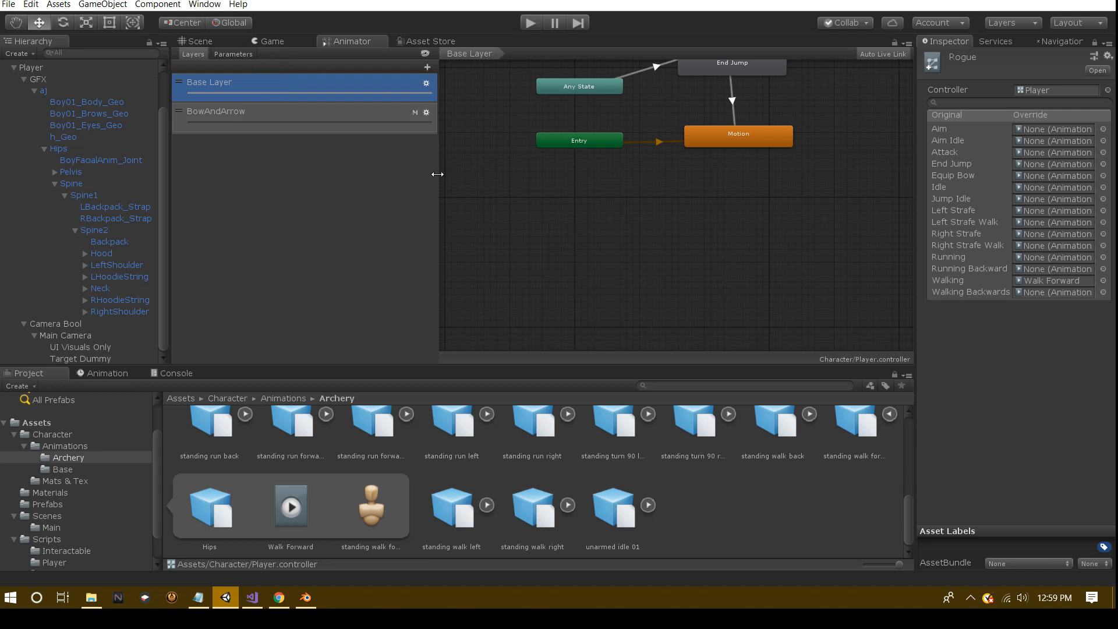
{"action": "left_click_drag", "start_coordinate": [439, 171], "coordinate": [279, 197]}
{"action": "middle_click_drag", "start_coordinate": [613, 152], "coordinate": [619, 245]}
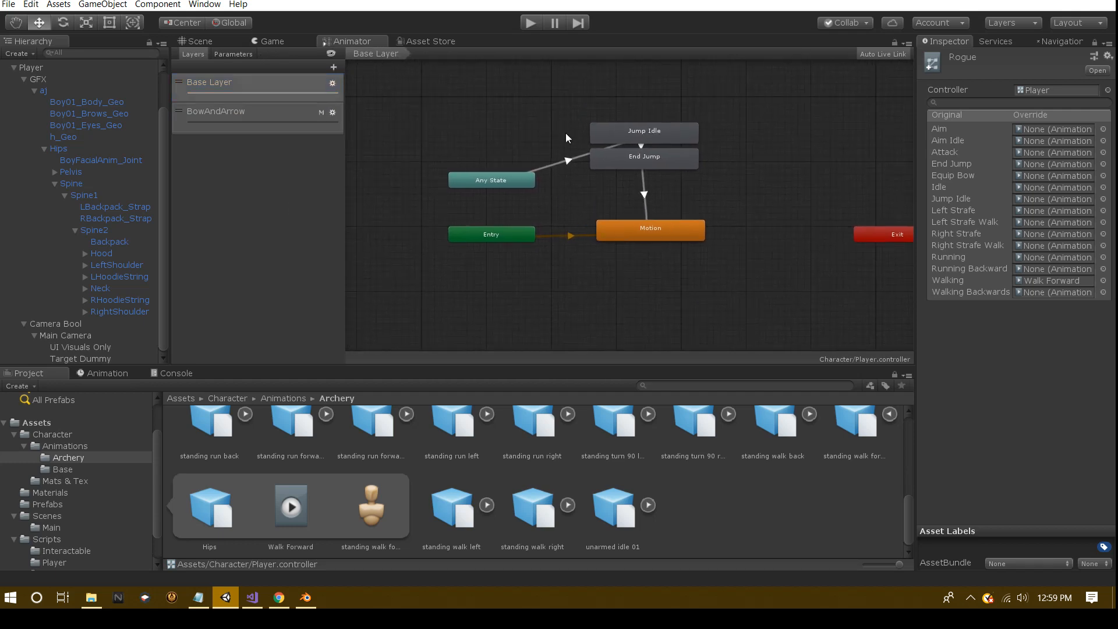
{"action": "scroll", "coordinate": [562, 168], "scroll_direction": "down", "scroll_amount": 2}
{"action": "scroll", "coordinate": [570, 172], "scroll_direction": "up", "scroll_amount": 3}
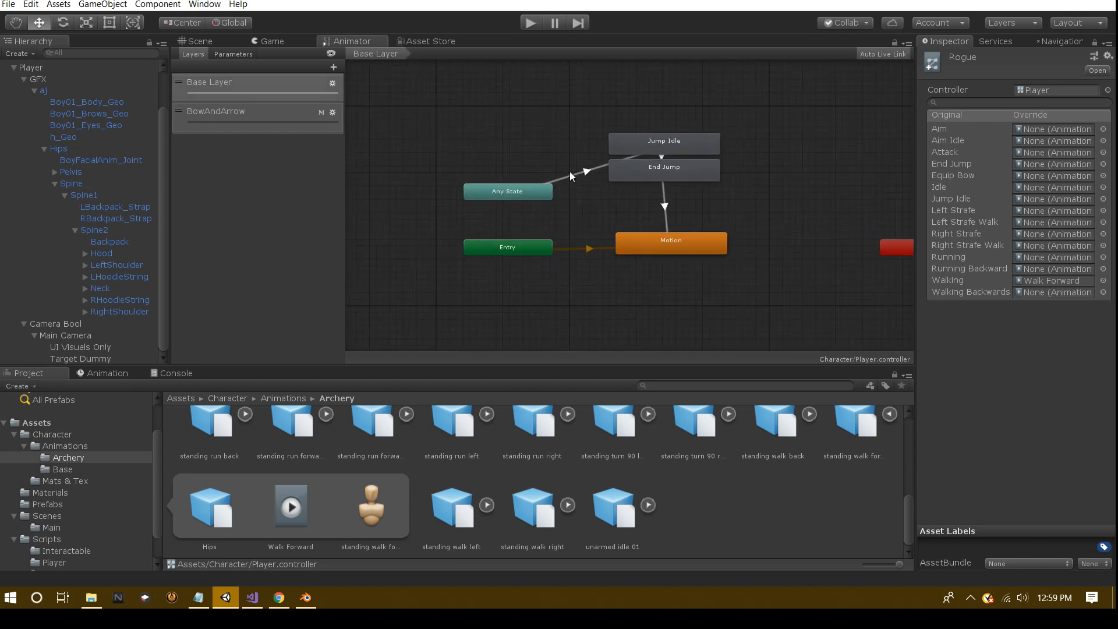
{"action": "scroll", "coordinate": [570, 172], "scroll_direction": "up", "scroll_amount": 2}
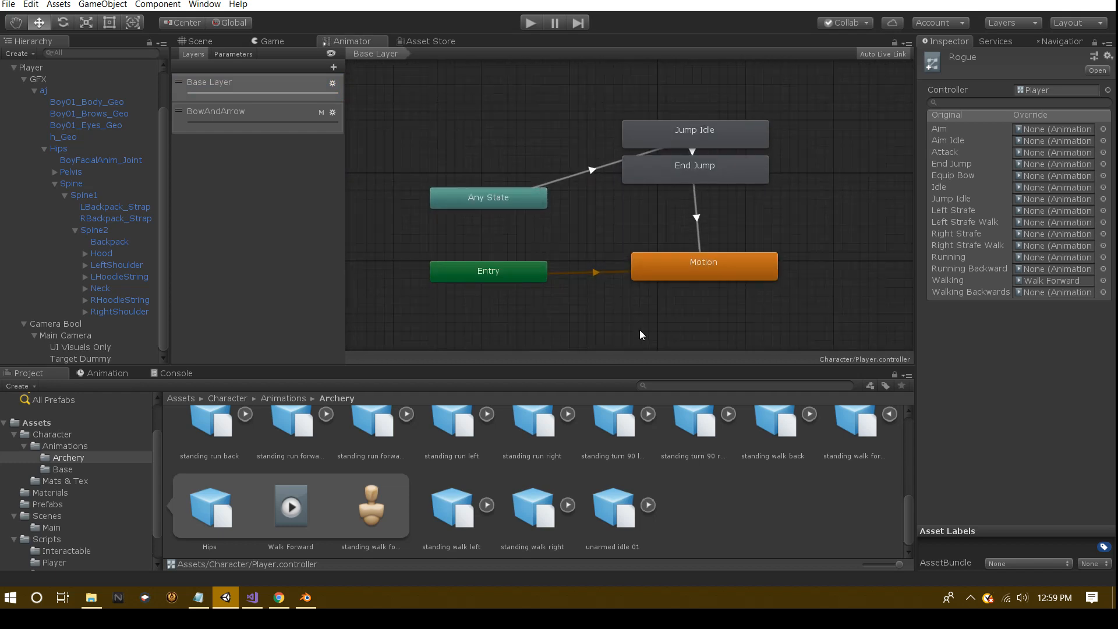
{"action": "scroll", "coordinate": [393, 500], "scroll_direction": "up", "scroll_amount": 3}
{"action": "scroll", "coordinate": [479, 541], "scroll_direction": "down", "scroll_amount": 3}
Collapse the standing walk forward asset, select it and unlock the Inspector so it shows that asset's import settings
{"action": "left_click", "coordinate": [889, 414]}
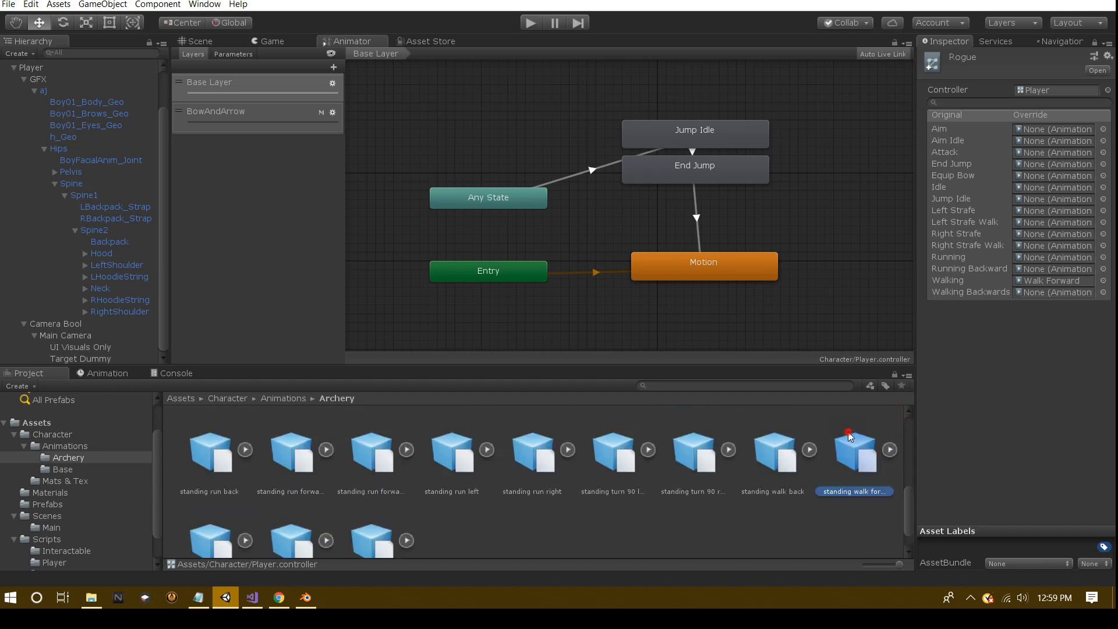
{"action": "left_click", "coordinate": [851, 446]}
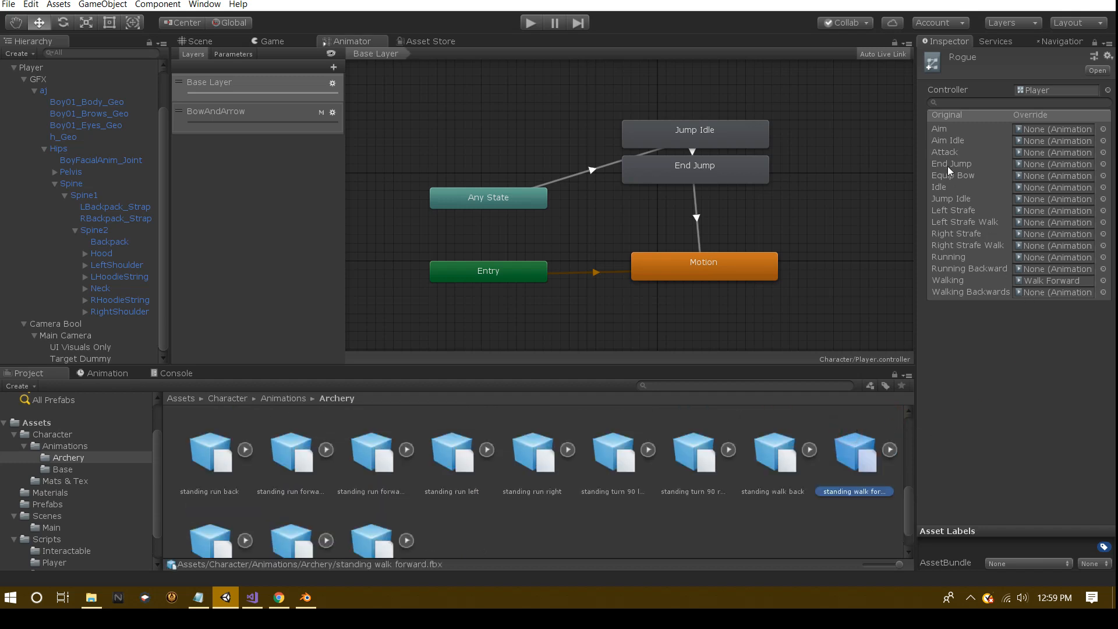
{"action": "left_click", "coordinate": [1094, 42]}
Review the standing walk forward animation import settings, including the clip name, frame range, Loop Time and Loop Pose
{"action": "scroll", "coordinate": [1051, 222], "scroll_direction": "down", "scroll_amount": 3}
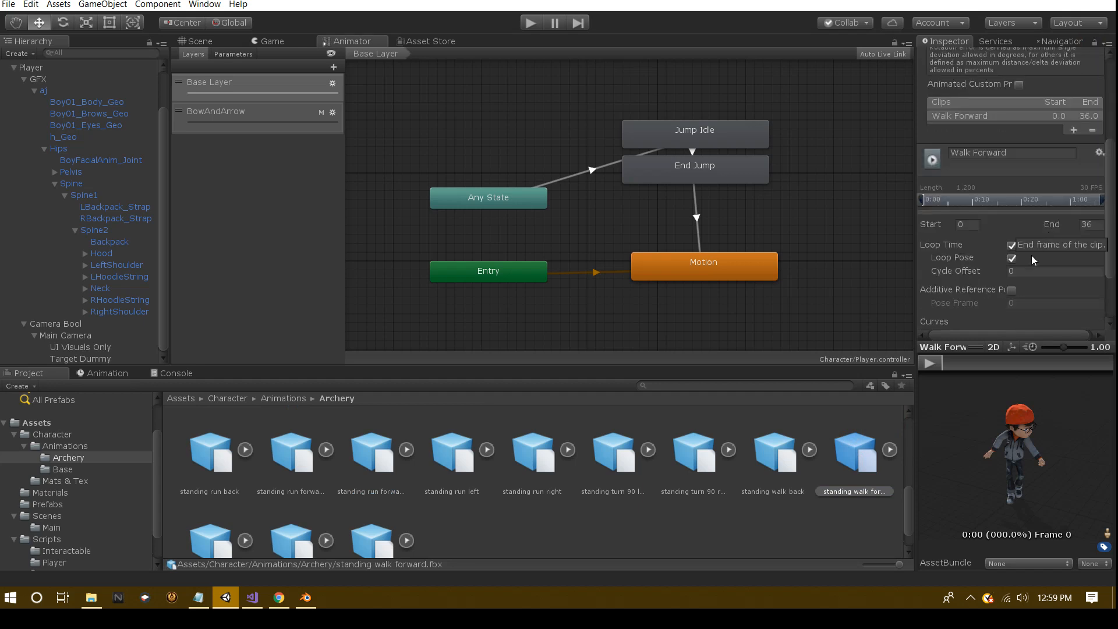
{"action": "scroll", "coordinate": [987, 110], "scroll_direction": "up", "scroll_amount": 3}
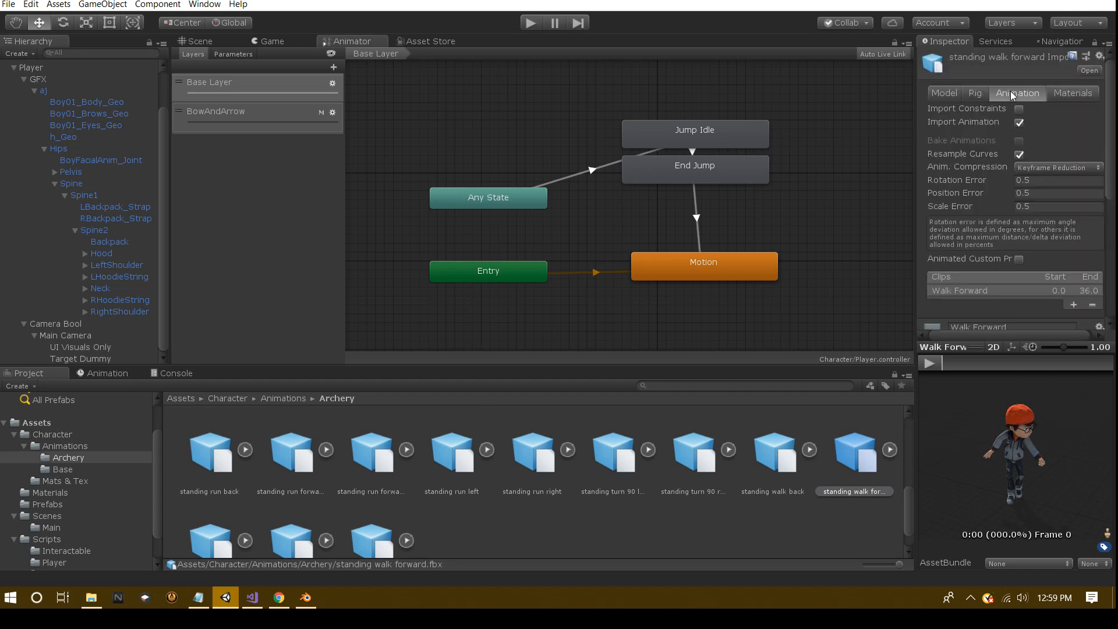
{"action": "scroll", "coordinate": [996, 175], "scroll_direction": "down", "scroll_amount": 3}
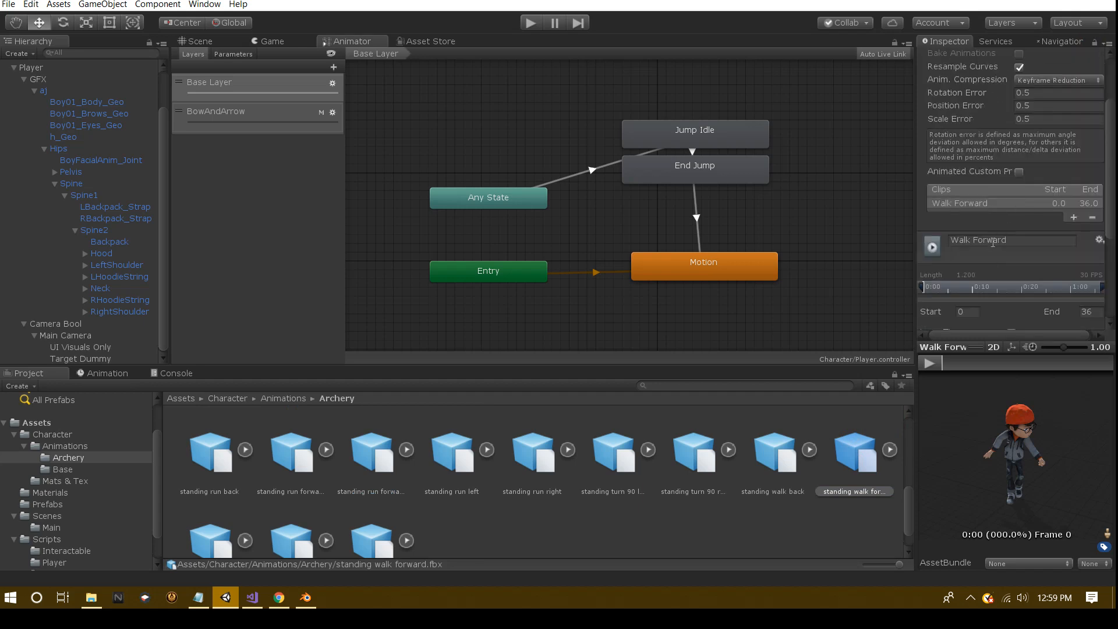
{"action": "scroll", "coordinate": [998, 252], "scroll_direction": "down", "scroll_amount": 3}
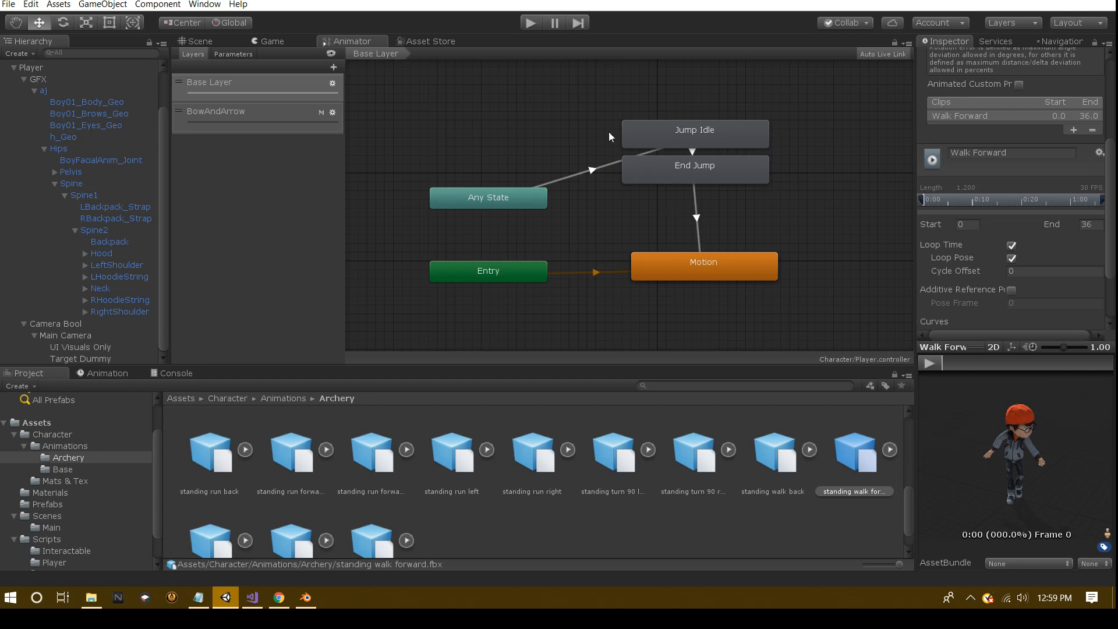
Review the Player animator's parameters and the state graphs of the Base Layer and BowAndArrow layers
{"action": "middle_click_drag", "start_coordinate": [569, 130], "coordinate": [577, 138]}
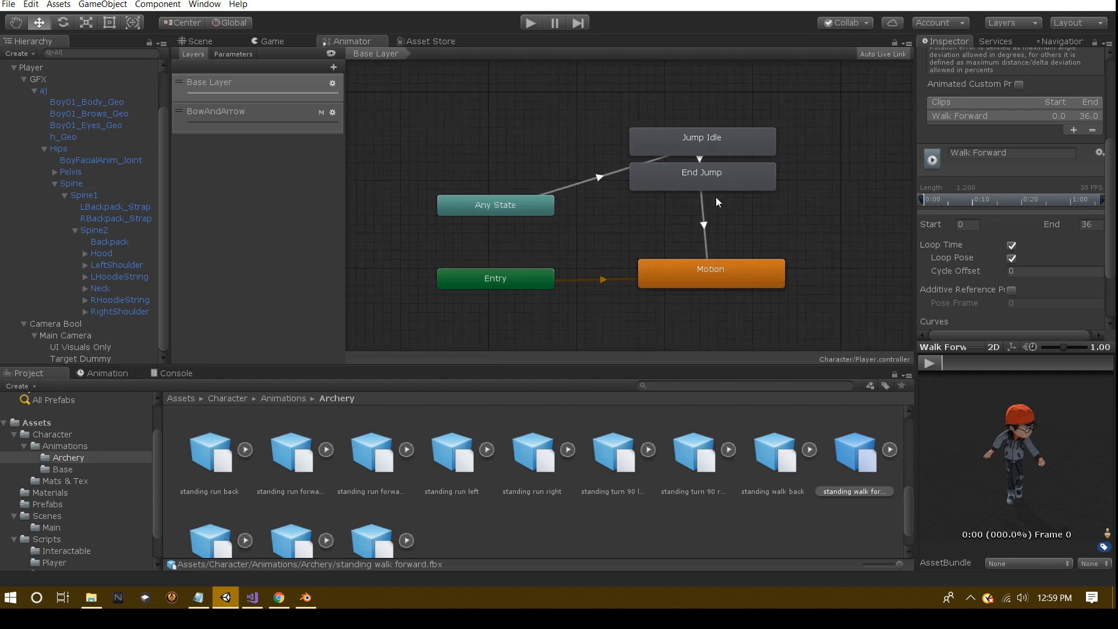
{"action": "left_click", "coordinate": [236, 53]}
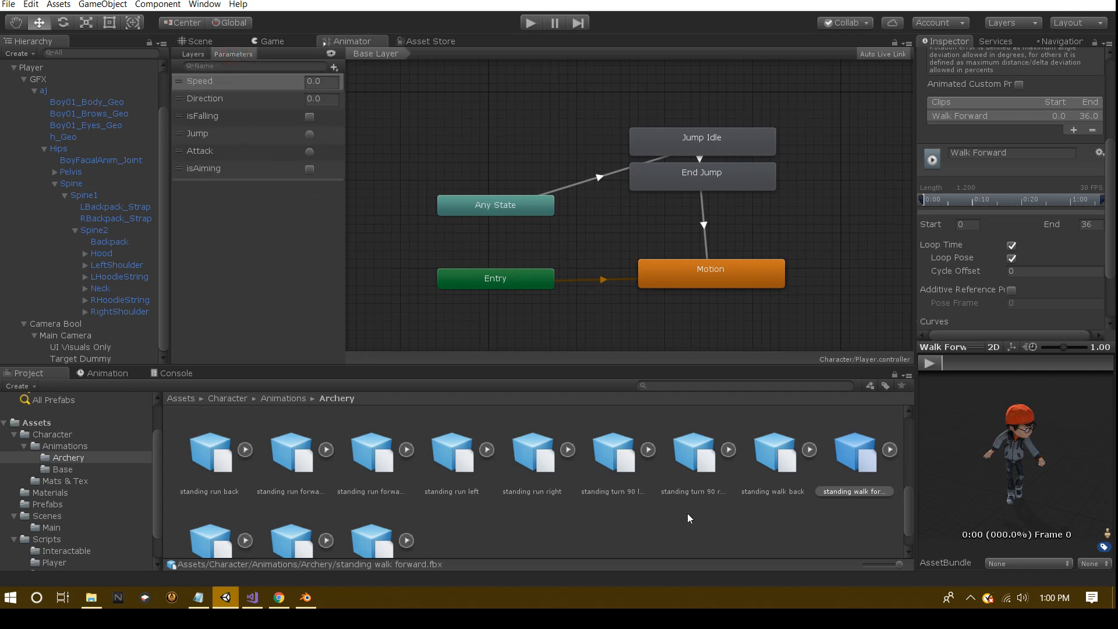
{"action": "left_click", "coordinate": [198, 54]}
{"action": "left_click", "coordinate": [214, 92]}
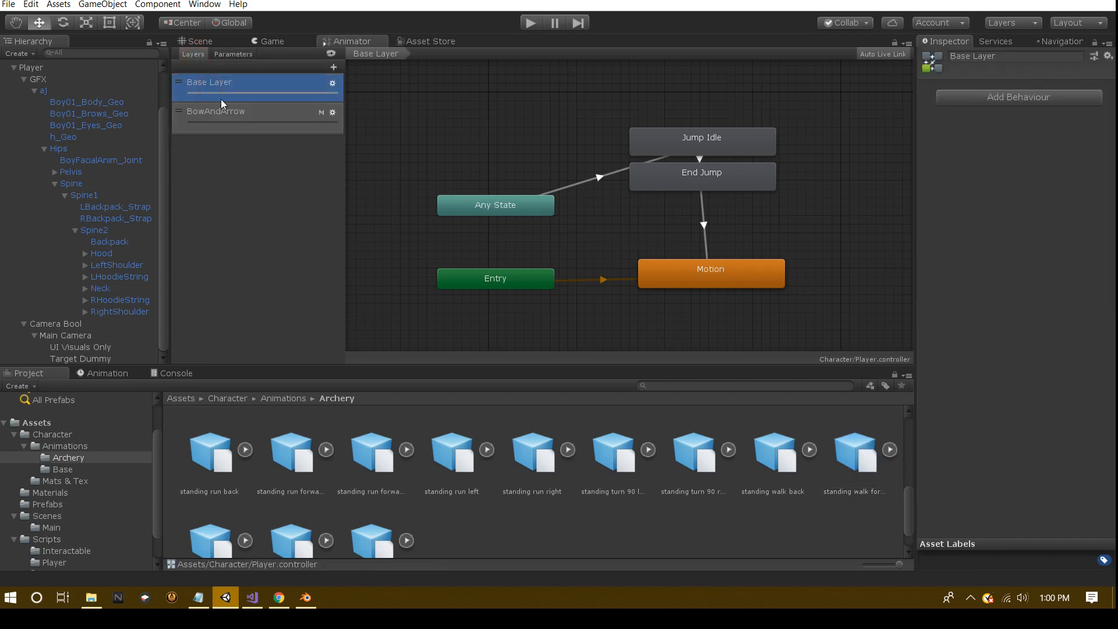
{"action": "left_click", "coordinate": [241, 122]}
{"action": "middle_click_drag", "start_coordinate": [749, 209], "coordinate": [693, 199]}
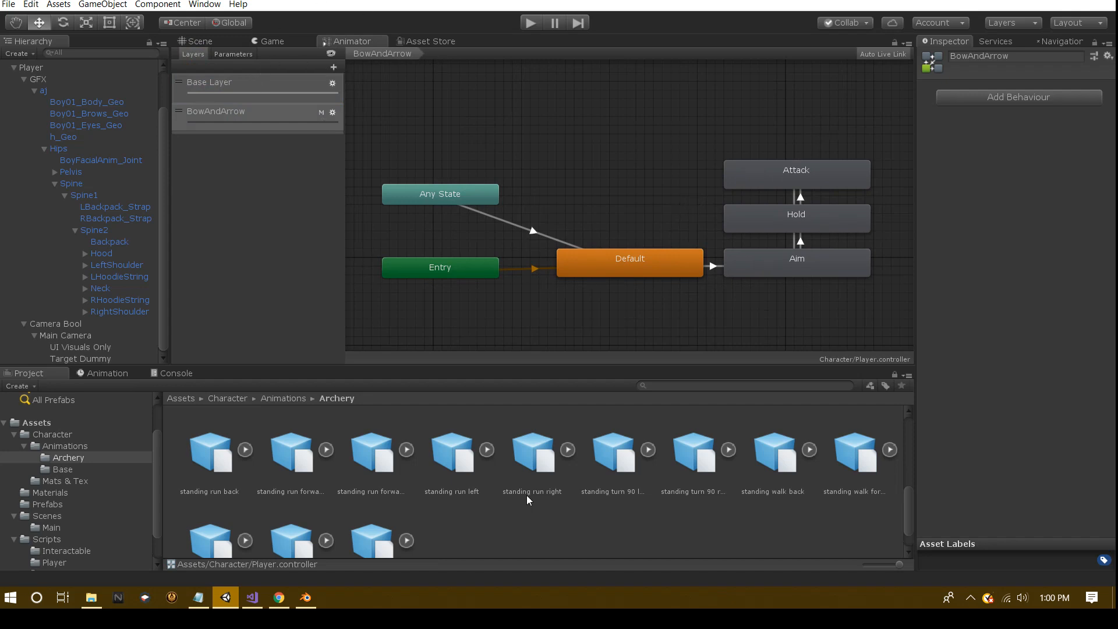
Inspect the Rogue, Default and Archer override controllers and the WeaponEquiped avatar mask in the Animations folder
{"action": "scroll", "coordinate": [525, 502], "scroll_direction": "up", "scroll_amount": 5}
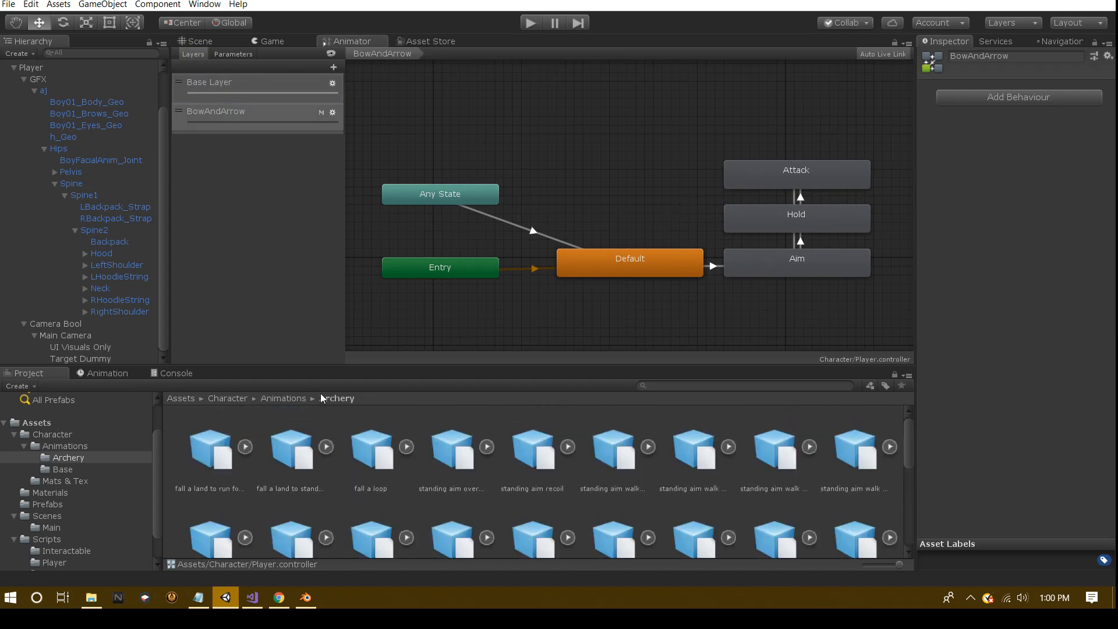
{"action": "left_click", "coordinate": [285, 398]}
{"action": "left_click", "coordinate": [518, 459]}
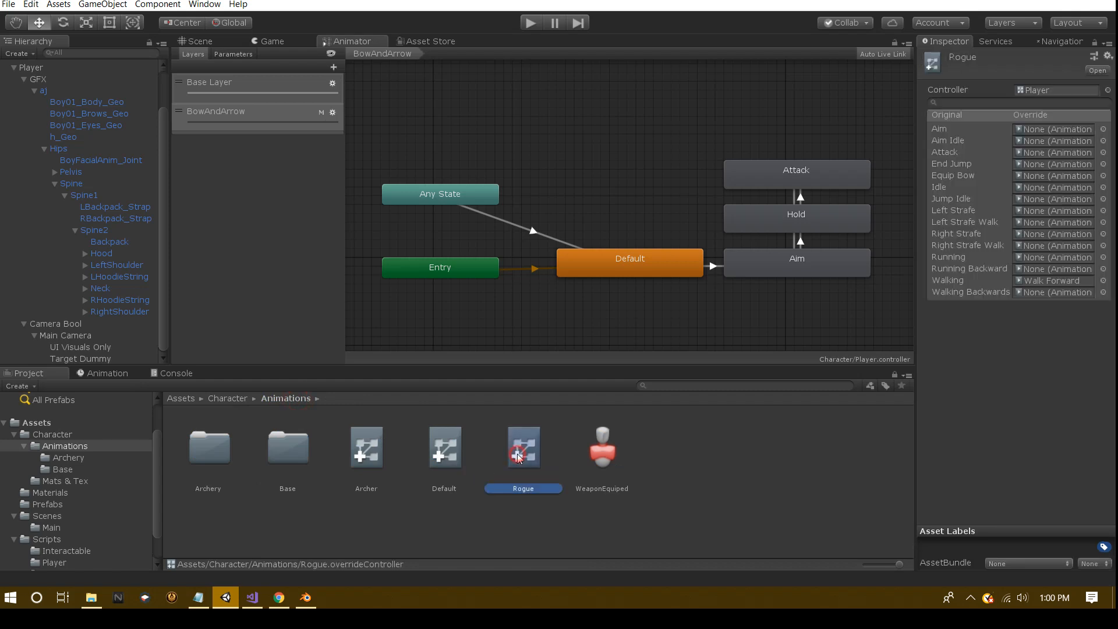
{"action": "left_click", "coordinate": [450, 453]}
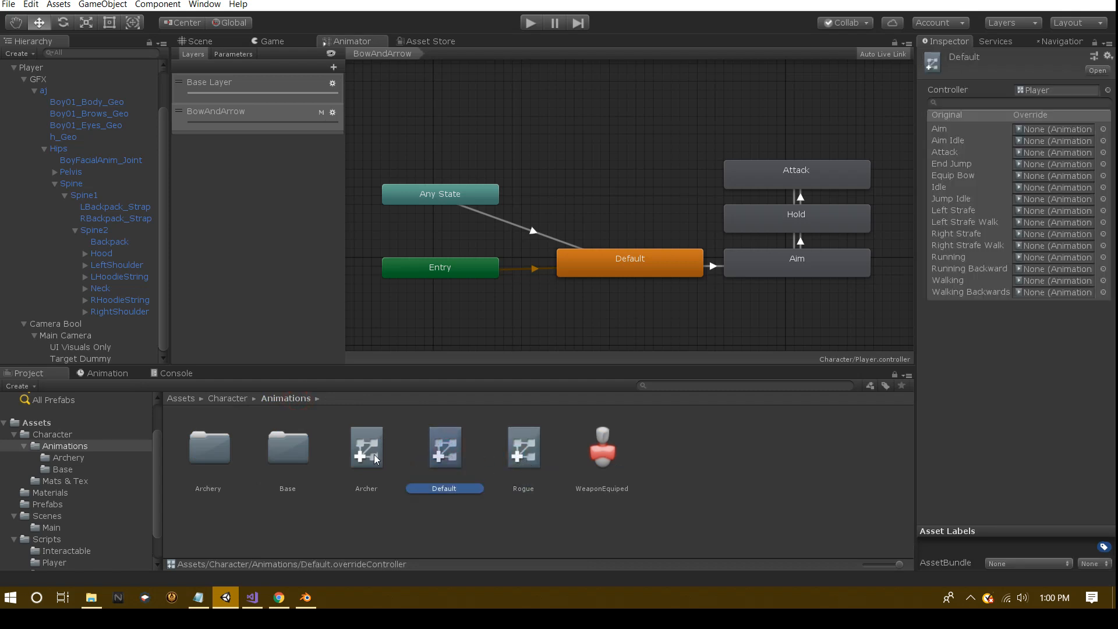
{"action": "left_click", "coordinate": [373, 453]}
{"action": "left_click", "coordinate": [515, 461]}
{"action": "left_click", "coordinate": [613, 459]}
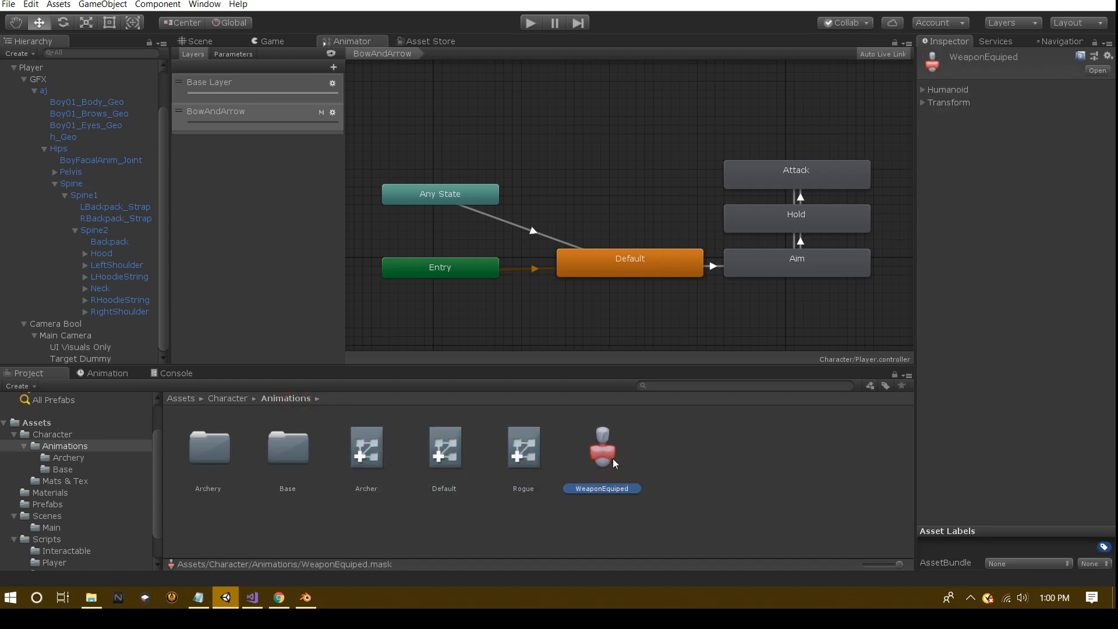
Create an Avatar Mask in the Animations folder, keeping the default name New Avatar Mask
{"action": "right_click", "coordinate": [682, 460]}
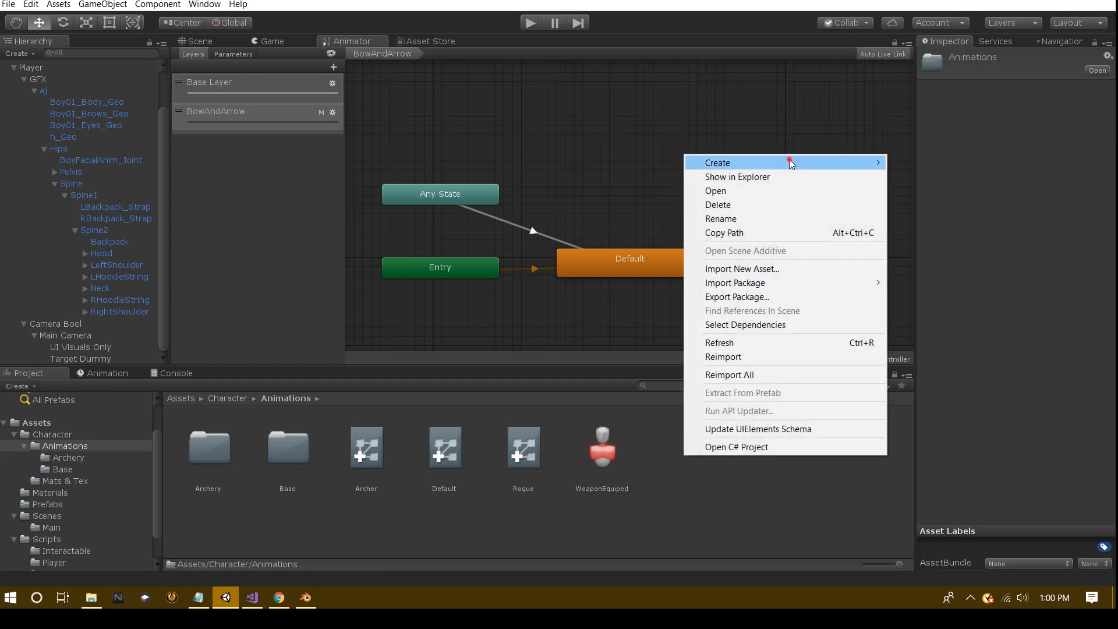
{"action": "mouse_move", "coordinate": [789, 162]}
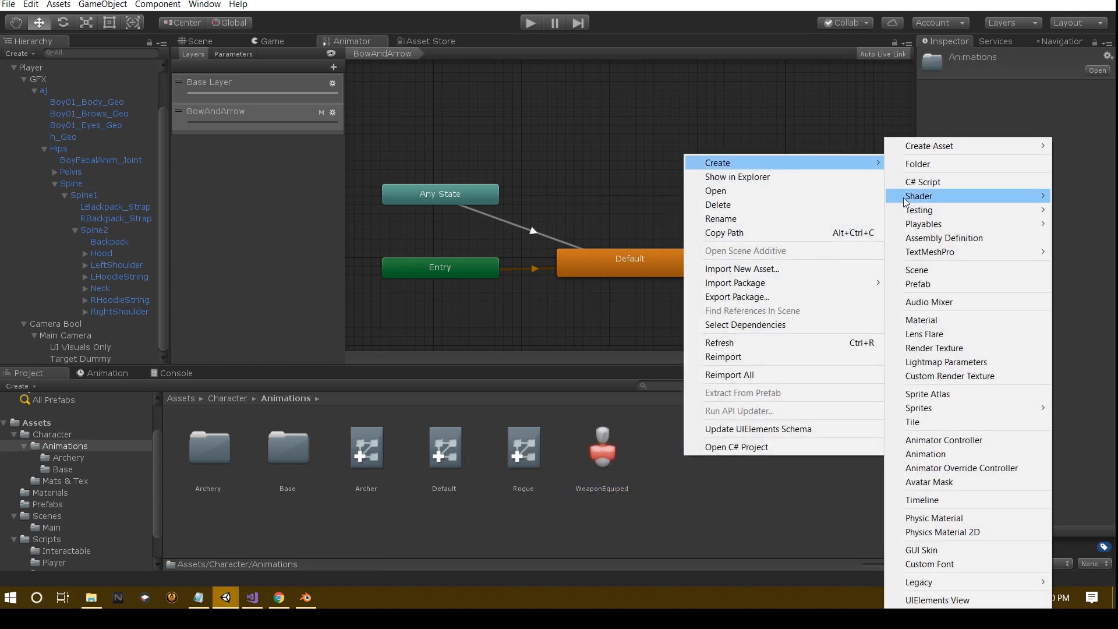
{"action": "left_click", "coordinate": [945, 483]}
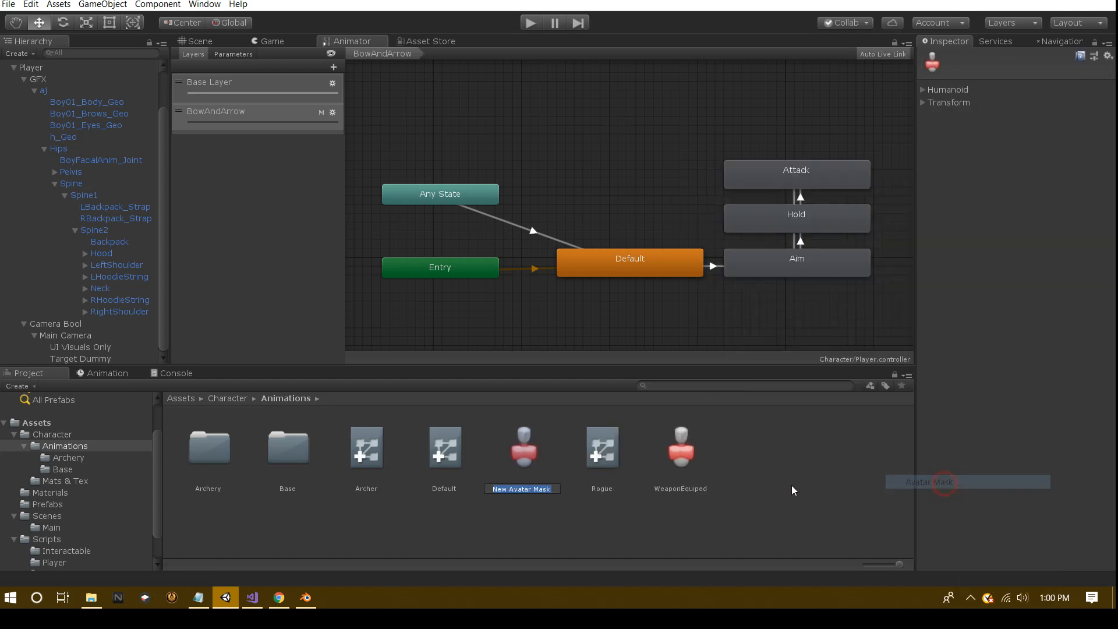
{"action": "left_click", "coordinate": [570, 531]}
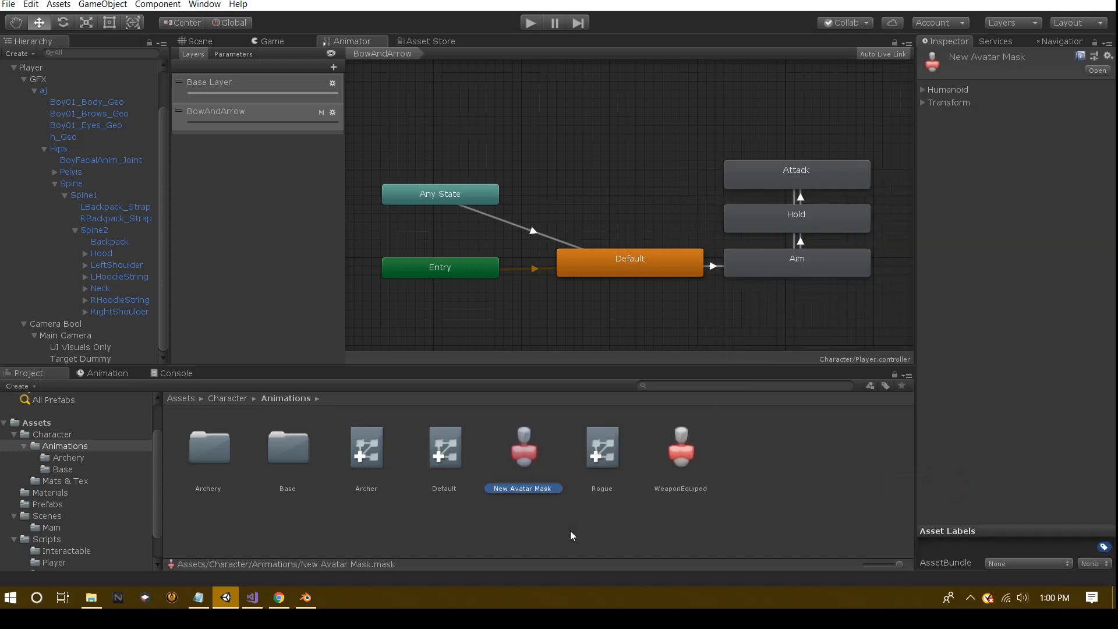
Import the ajAvatar skeleton into the new mask's Transform section
{"action": "left_click", "coordinate": [923, 89]}
{"action": "left_click", "coordinate": [922, 89]}
{"action": "left_click", "coordinate": [922, 102]}
{"action": "left_click", "coordinate": [1106, 116]}
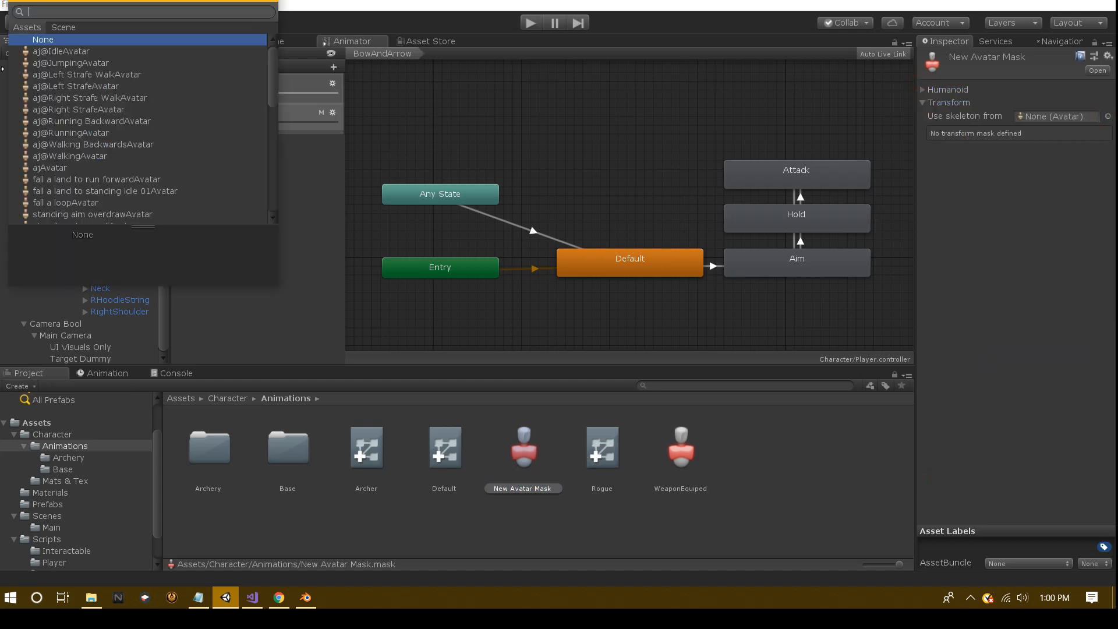
{"action": "left_click", "coordinate": [59, 167]}
{"action": "left_click", "coordinate": [1022, 131]}
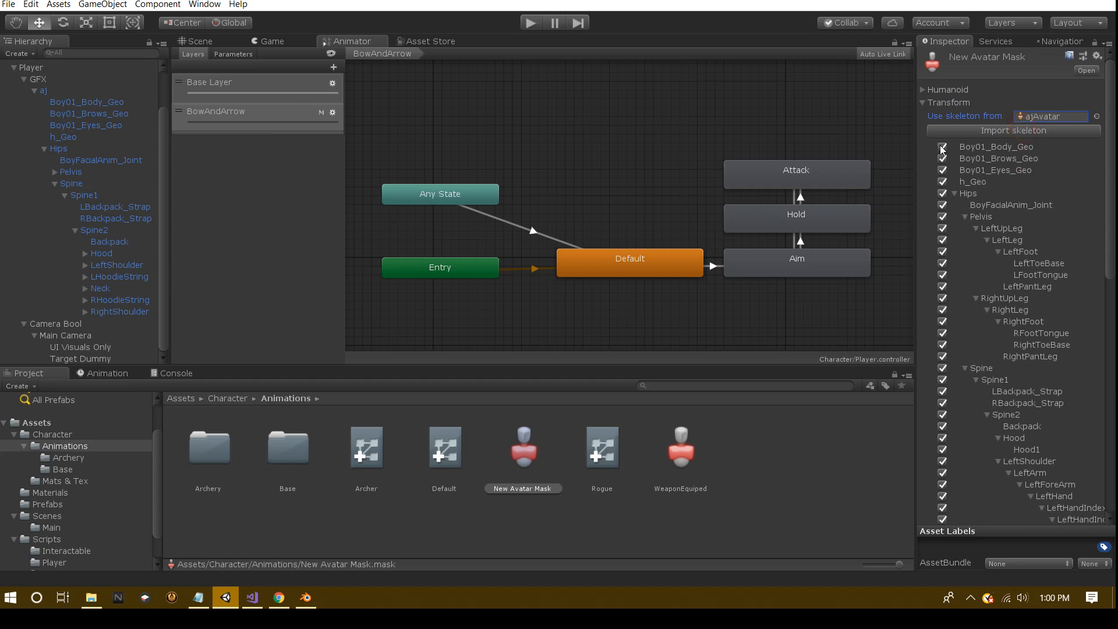
Try toggling geometry and bone entries such as Boy01_Body_Geo, Hips and Spine1 in the mask, and collapse its Transform section
{"action": "left_click", "coordinate": [940, 146]}
{"action": "left_click", "coordinate": [943, 156]}
{"action": "left_click", "coordinate": [942, 166]}
{"action": "left_click", "coordinate": [943, 163]}
{"action": "left_click", "coordinate": [942, 182]}
{"action": "left_click", "coordinate": [942, 193]}
{"action": "left_click", "coordinate": [942, 380]}
{"action": "scroll", "coordinate": [973, 386], "scroll_direction": "down", "scroll_amount": 3}
{"action": "scroll", "coordinate": [971, 386], "scroll_direction": "up", "scroll_amount": 3}
{"action": "left_click", "coordinate": [943, 158]}
{"action": "left_click", "coordinate": [1003, 133]}
{"action": "left_click", "coordinate": [925, 103]}
Delete New Avatar Mask from the Animations folder
{"action": "left_click", "coordinate": [614, 518]}
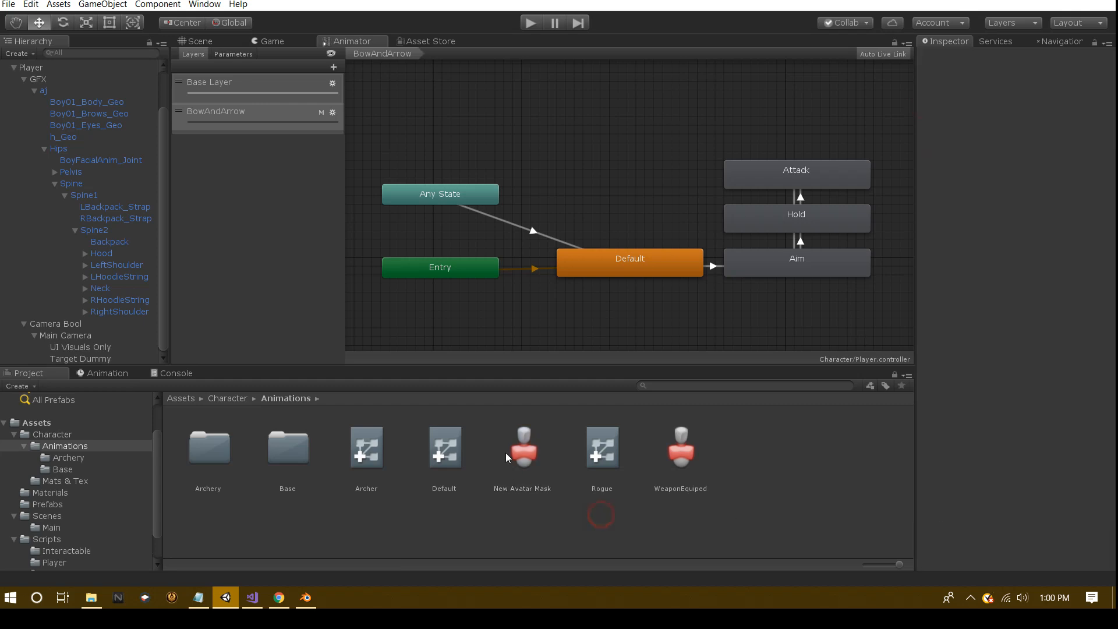
{"action": "left_click", "coordinate": [504, 449]}
{"action": "key", "text": "Delete"}
{"action": "key", "text": "Return"}
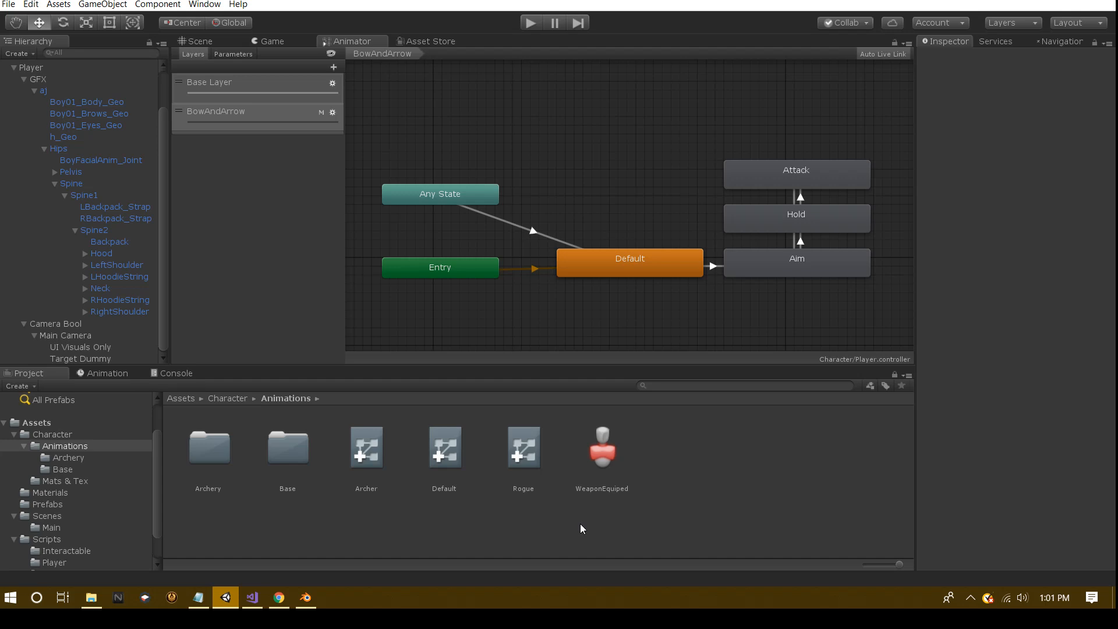
{"action": "scroll", "coordinate": [562, 111], "scroll_direction": "down", "scroll_amount": 2}
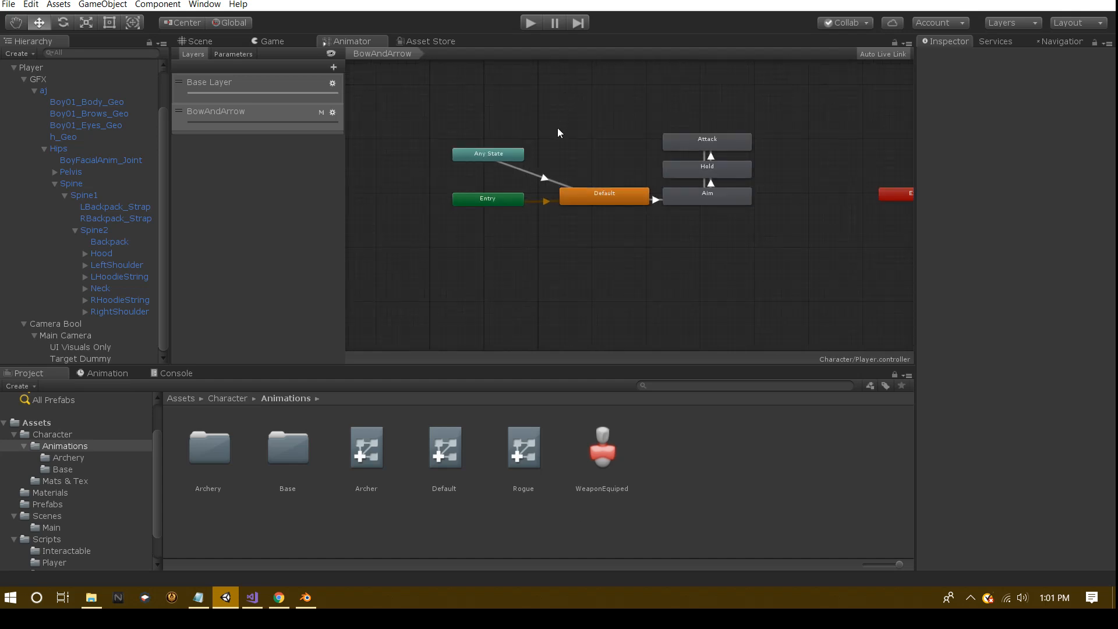
{"action": "scroll", "coordinate": [553, 137], "scroll_direction": "up", "scroll_amount": 2}
Switch to Visual Studio with WeaponController.cs, clear the text selection, maximize the window and enlarge the code to 174 %
{"action": "left_click", "coordinate": [242, 599]}
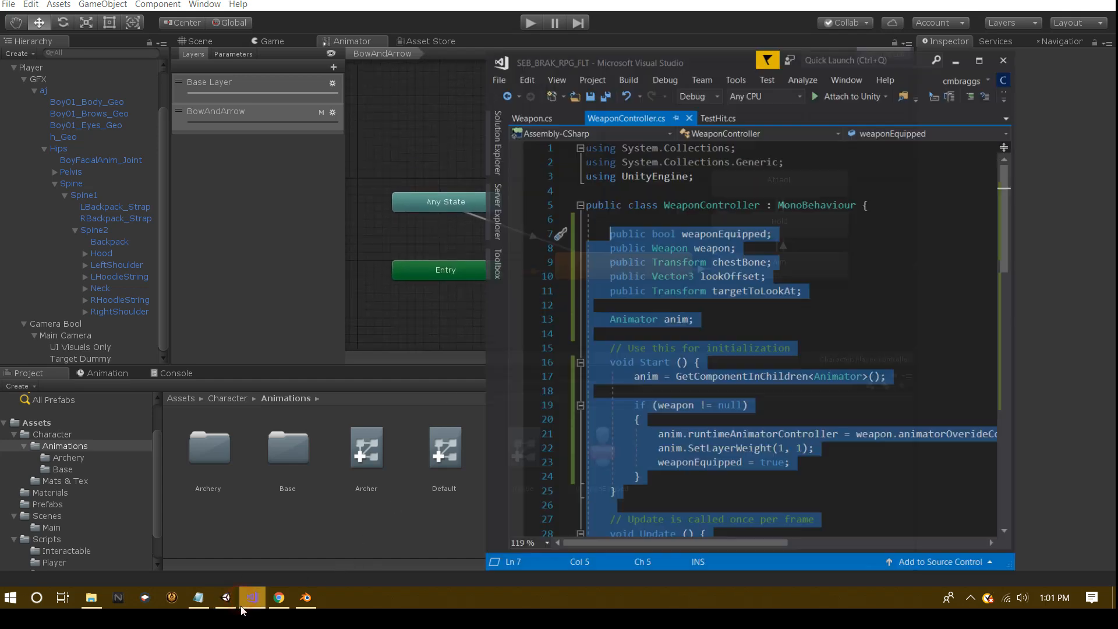
{"action": "left_click", "coordinate": [844, 344]}
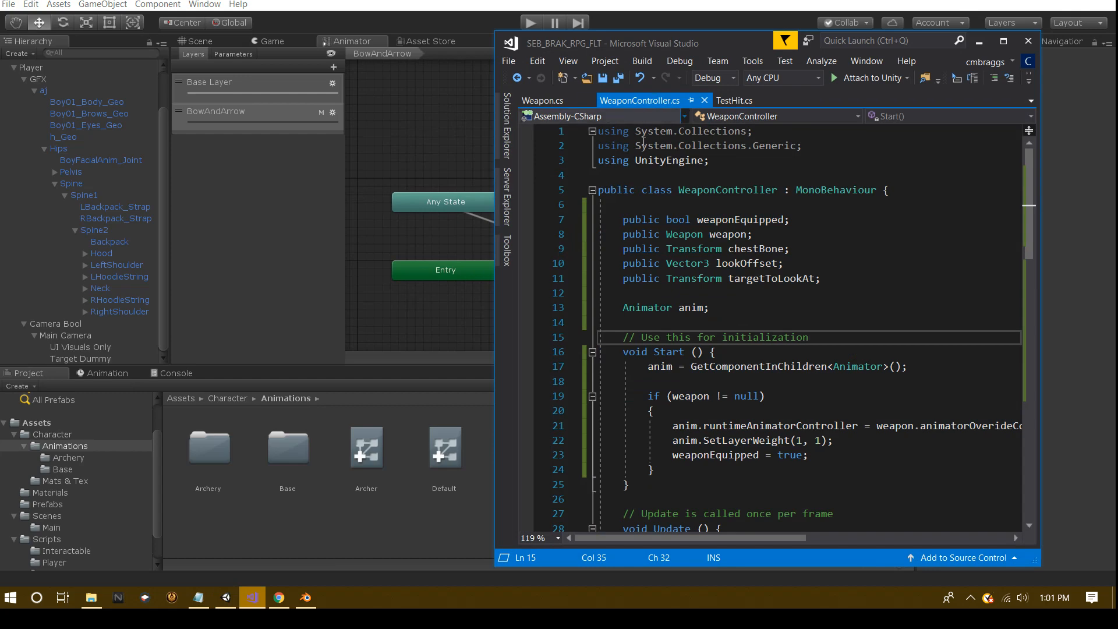
{"action": "scroll", "coordinate": [780, 320], "scroll_direction": "down", "scroll_amount": 2}
{"action": "scroll", "coordinate": [780, 320], "scroll_direction": "up", "scroll_amount": 2}
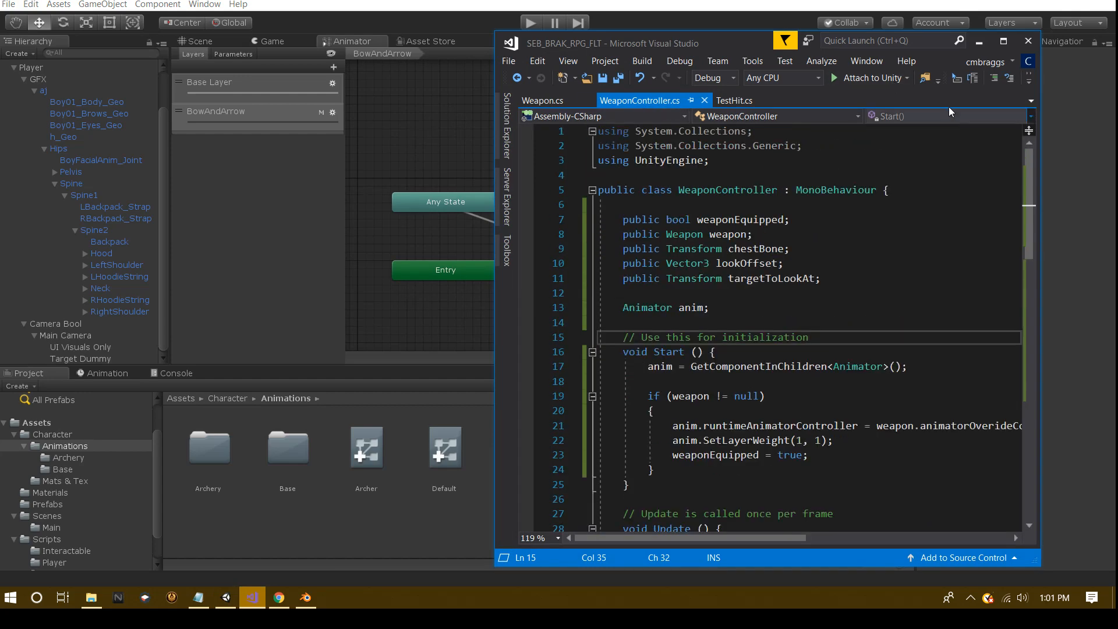
{"action": "left_click", "coordinate": [1004, 41]}
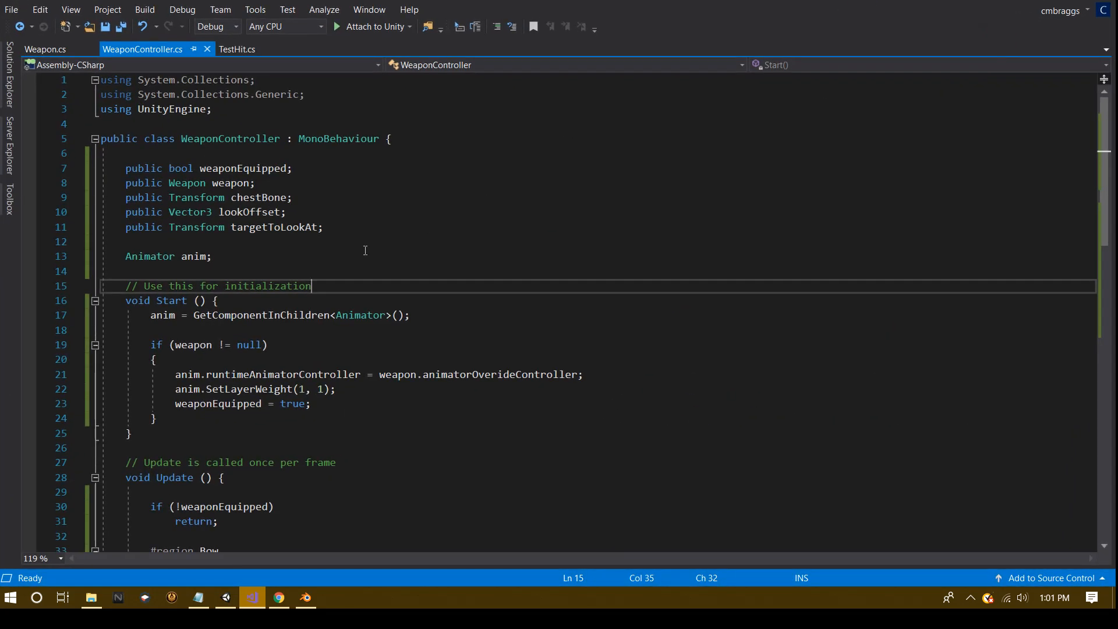
{"action": "scroll", "coordinate": [366, 250], "scroll_direction": "up", "scroll_amount": 2, "text": "ctrl"}
{"action": "scroll", "coordinate": [368, 256], "scroll_direction": "up", "scroll_amount": 1, "text": "ctrl"}
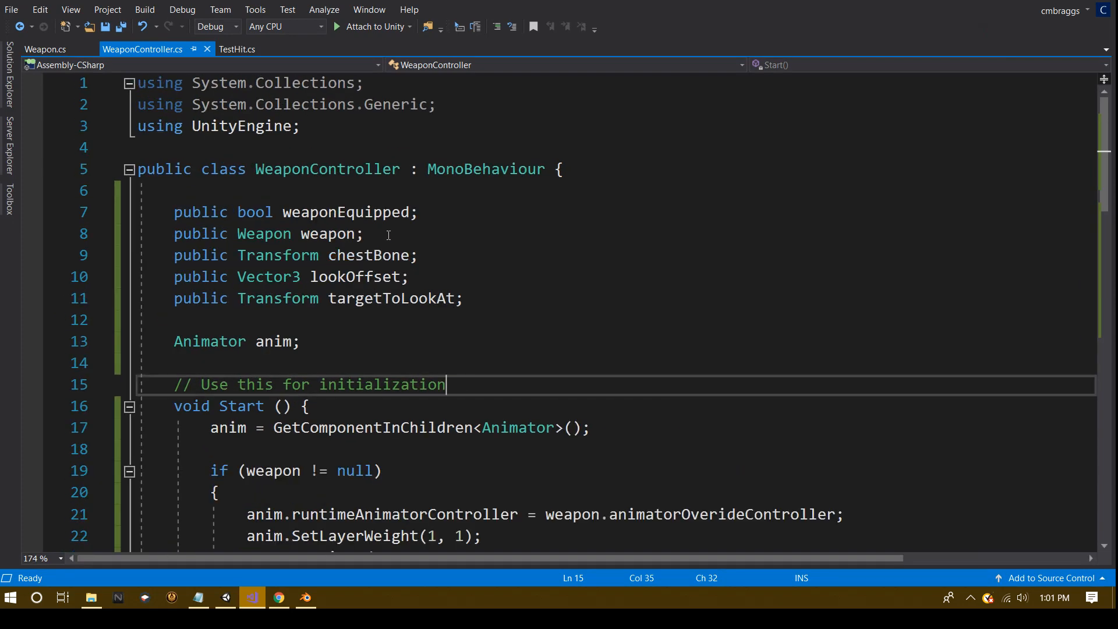
{"action": "scroll", "coordinate": [472, 247], "scroll_direction": "up", "scroll_amount": 1, "text": "ctrl"}
Review the WeaponController script's Start, Update and LateUpdate methods, including the Bow region and the chest rotation code
{"action": "scroll", "coordinate": [473, 247], "scroll_direction": "down", "scroll_amount": 3}
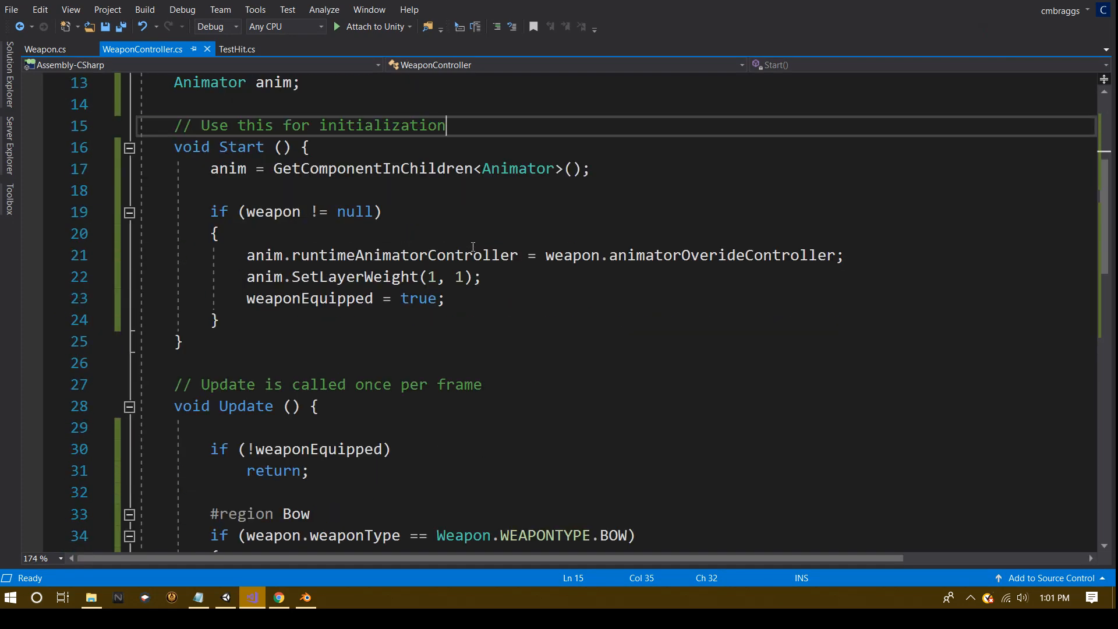
{"action": "scroll", "coordinate": [473, 247], "scroll_direction": "down", "scroll_amount": 3}
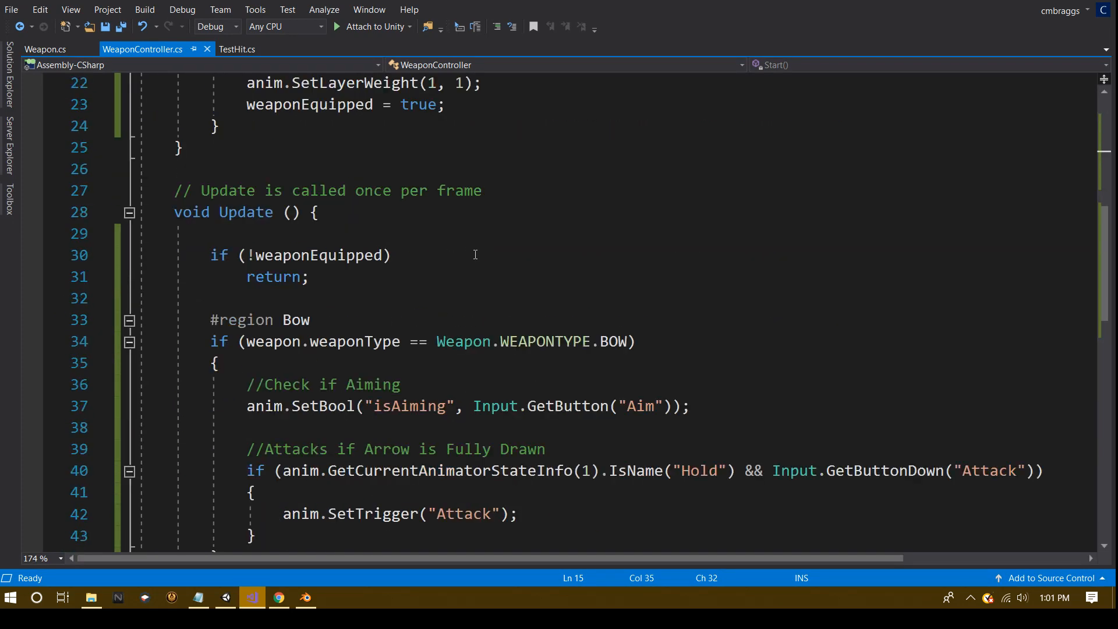
{"action": "scroll", "coordinate": [475, 254], "scroll_direction": "down", "scroll_amount": 2}
{"action": "scroll", "coordinate": [475, 255], "scroll_direction": "down", "scroll_amount": 4}
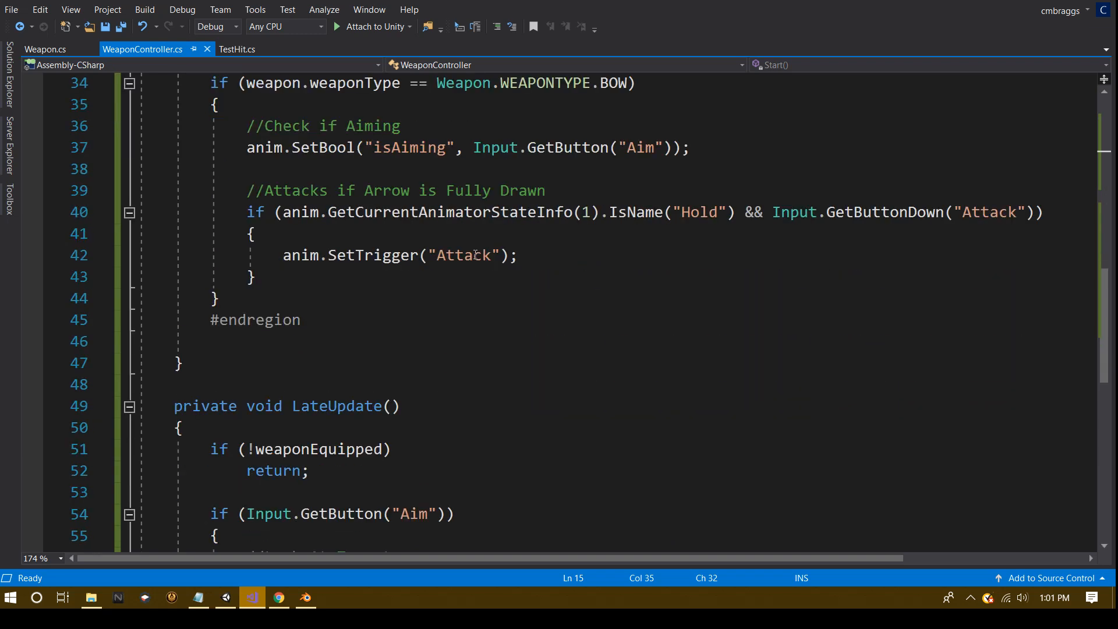
{"action": "scroll", "coordinate": [476, 254], "scroll_direction": "down", "scroll_amount": 3}
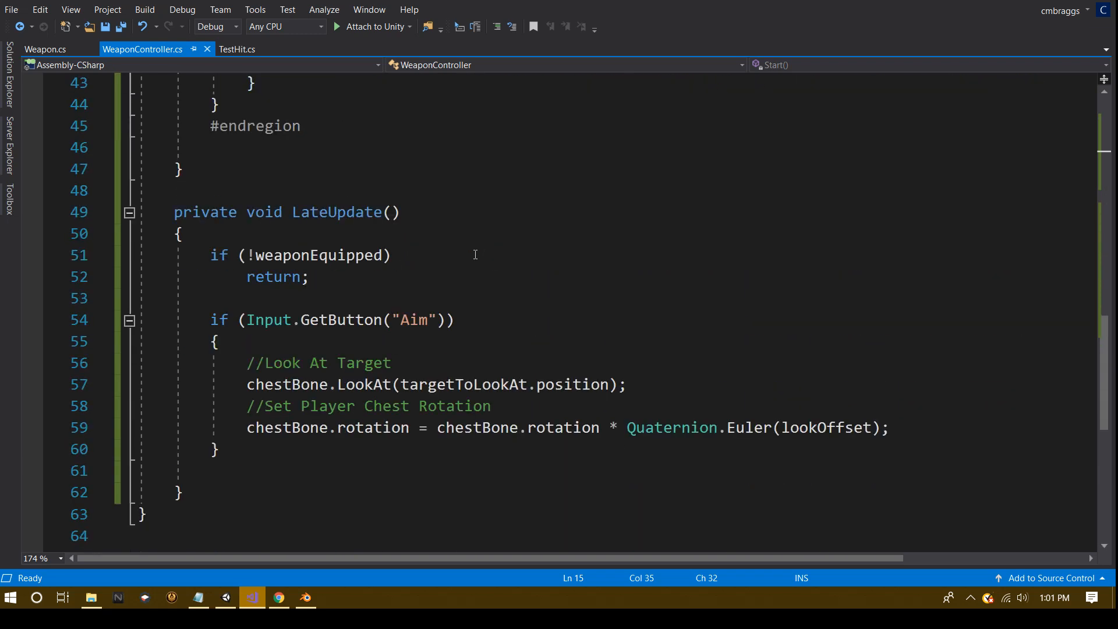
{"action": "scroll", "coordinate": [476, 254], "scroll_direction": "down", "scroll_amount": 1}
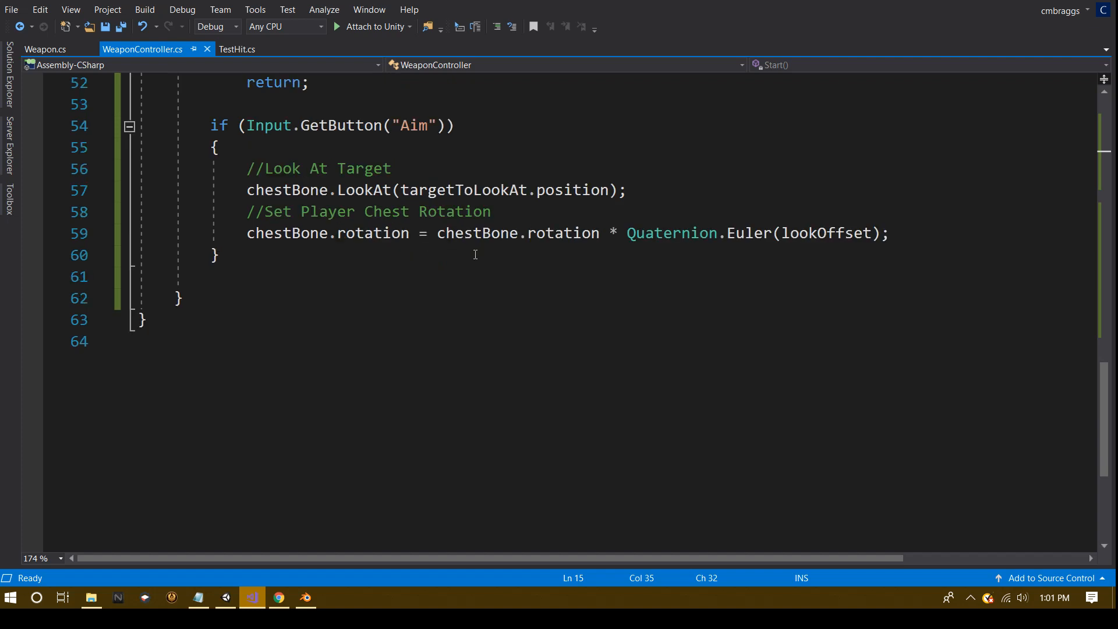
{"action": "scroll", "coordinate": [475, 254], "scroll_direction": "up", "scroll_amount": 5}
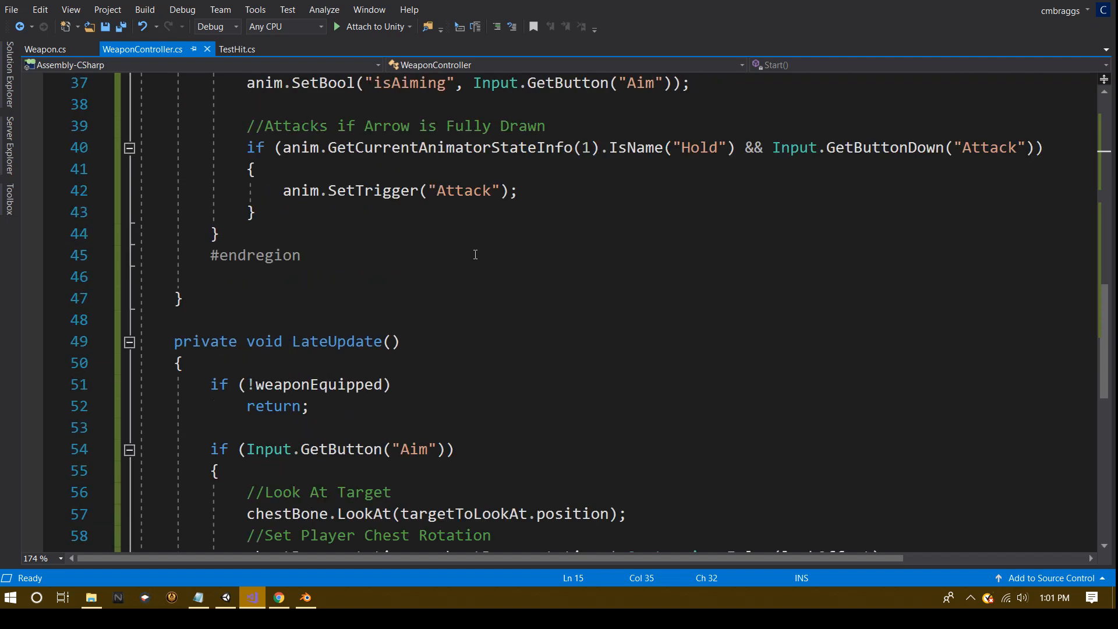
{"action": "scroll", "coordinate": [475, 254], "scroll_direction": "up", "scroll_amount": 8}
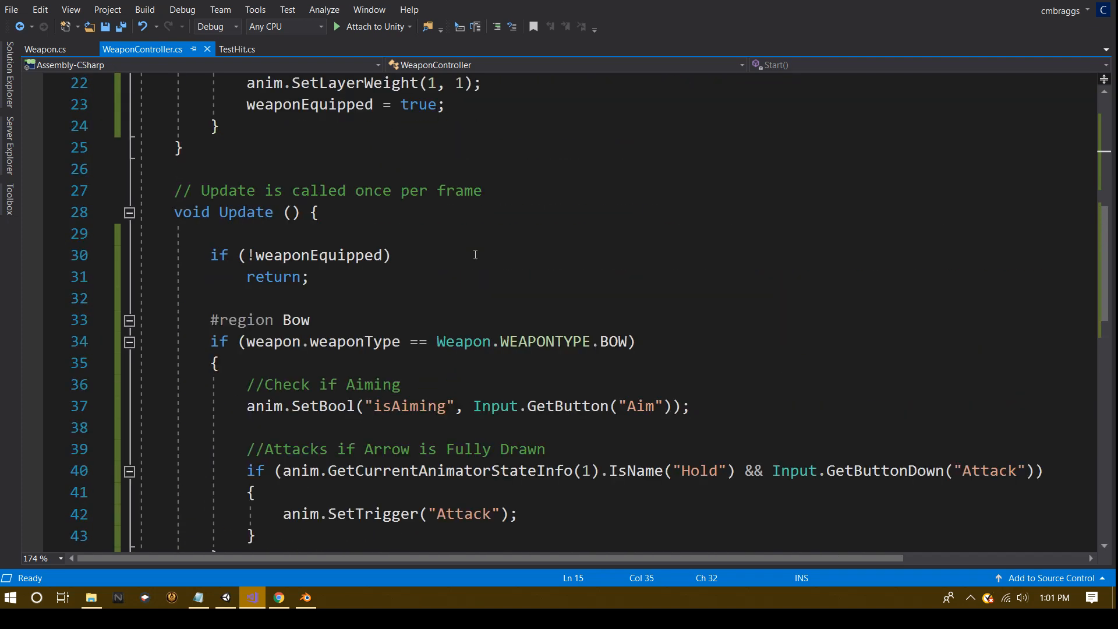
{"action": "scroll", "coordinate": [475, 255], "scroll_direction": "up", "scroll_amount": 1}
{"action": "scroll", "coordinate": [475, 255], "scroll_direction": "up", "scroll_amount": 3}
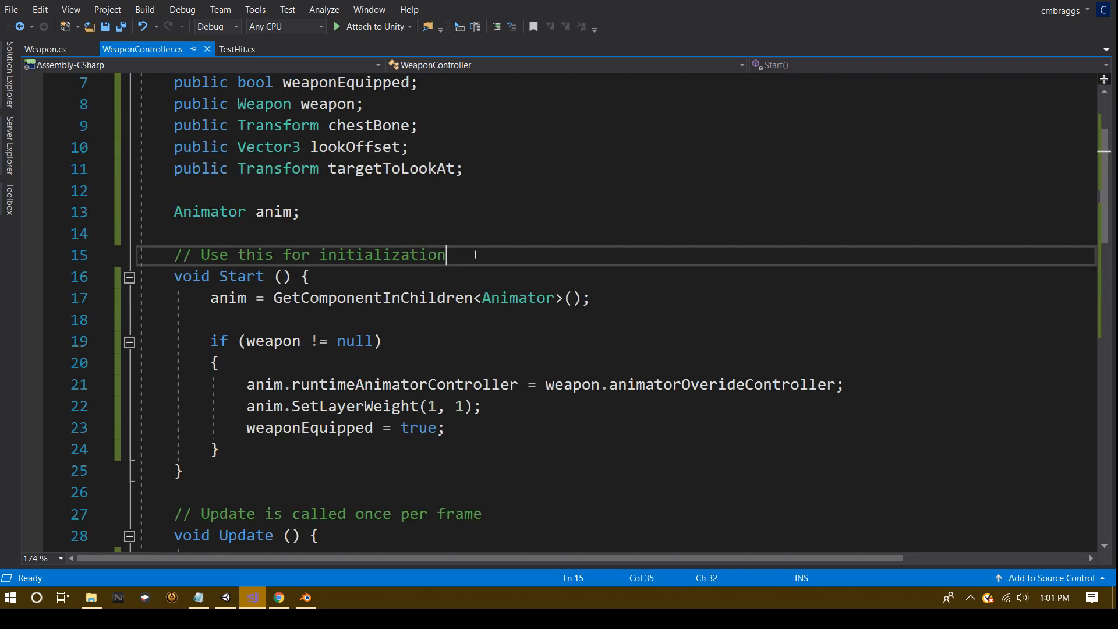